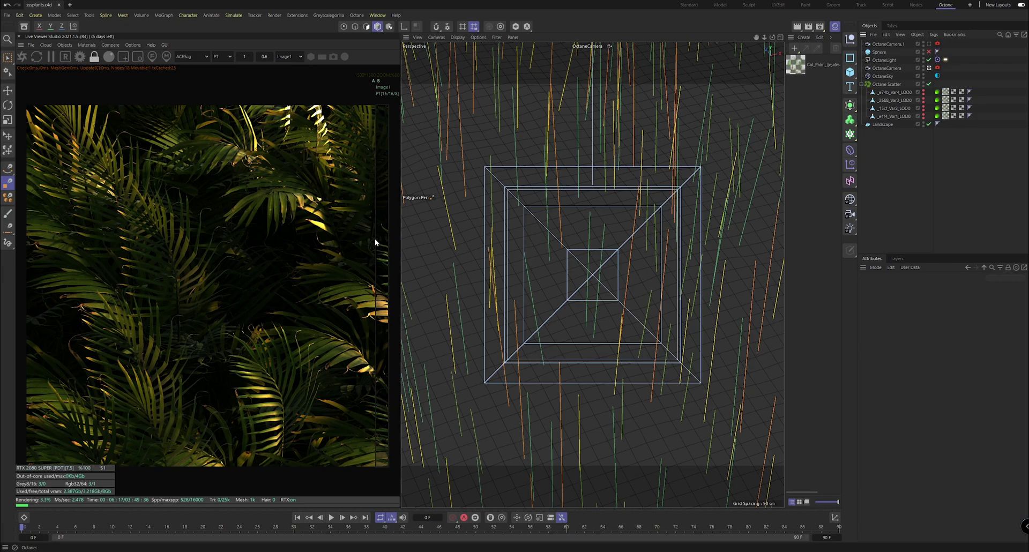
Compare the stored and current palm renders in the Live Viewer by moving the A/B split line
{"action": "mouse_move", "coordinate": [375, 243]}
{"action": "left_mouse_down"}
{"action": "mouse_move", "coordinate": [34, 202]}
{"action": "mouse_move", "coordinate": [387, 238]}
{"action": "left_mouse_up"}
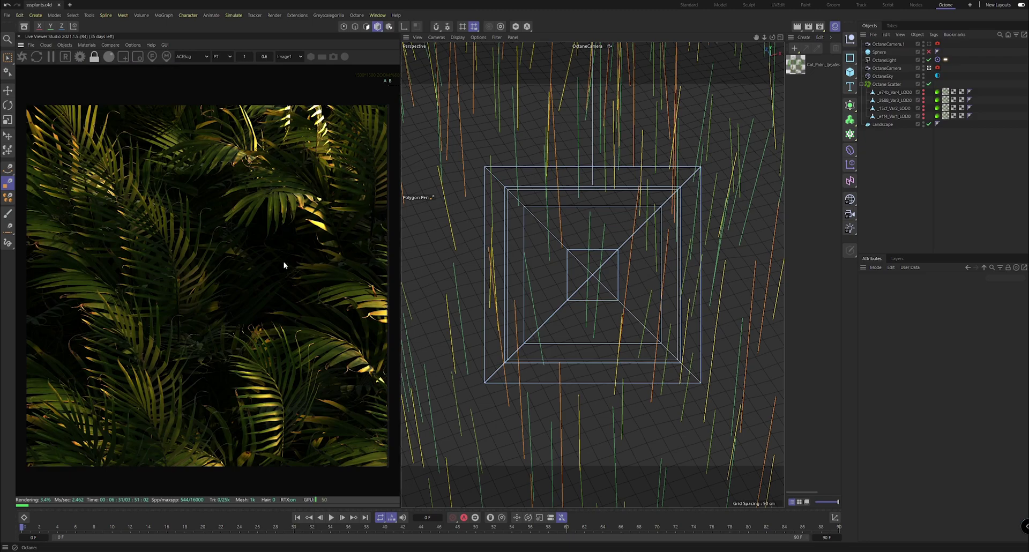
{"action": "scroll", "coordinate": [279, 260], "scroll_direction": "up", "scroll_amount": 3}
{"action": "scroll", "coordinate": [277, 258], "scroll_direction": "down", "scroll_amount": 4}
{"action": "scroll", "coordinate": [303, 258], "scroll_direction": "up", "scroll_amount": 1}
{"action": "left_click_drag", "start_coordinate": [389, 246], "coordinate": [376, 186]}
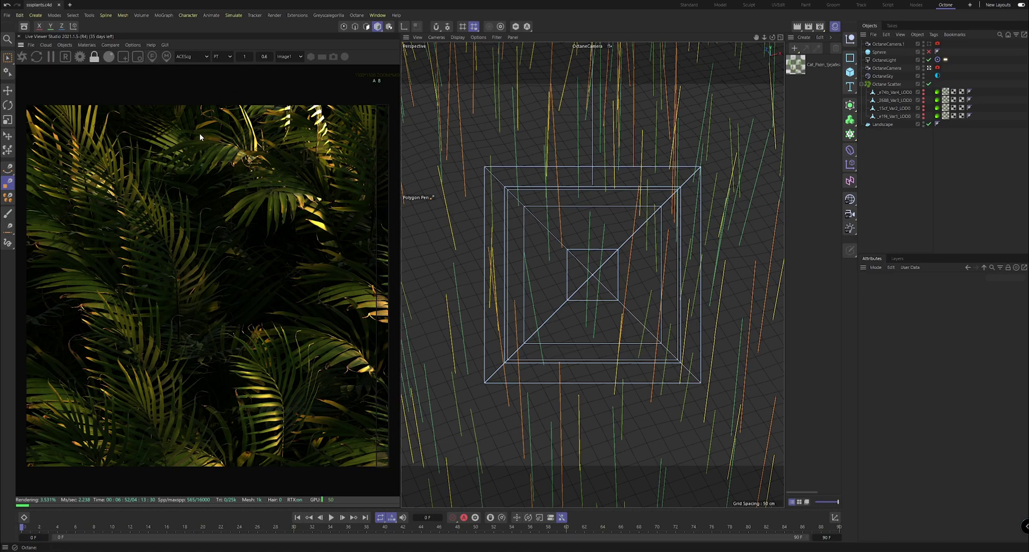
Turn off the A/B render comparison in the Live Viewer
{"action": "left_click", "coordinate": [95, 44]}
{"action": "mouse_move", "coordinate": [111, 45]}
{"action": "left_click", "coordinate": [122, 66]}
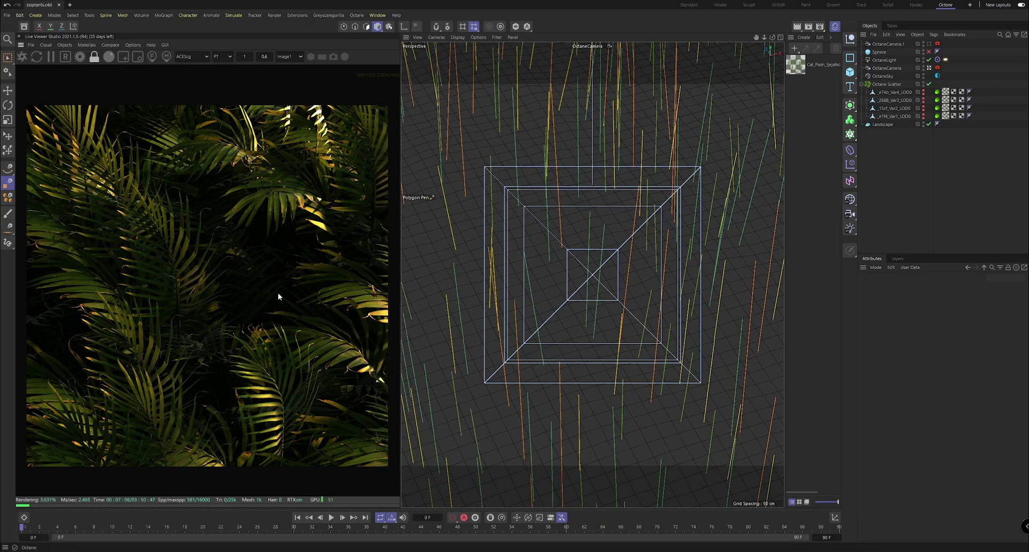
Delete the four palm meshes under the Octane Scatter and hide the scatter object in the editor and renderer
{"action": "left_click", "coordinate": [895, 116]}
{"action": "left_click", "coordinate": [891, 92], "text": "shift"}
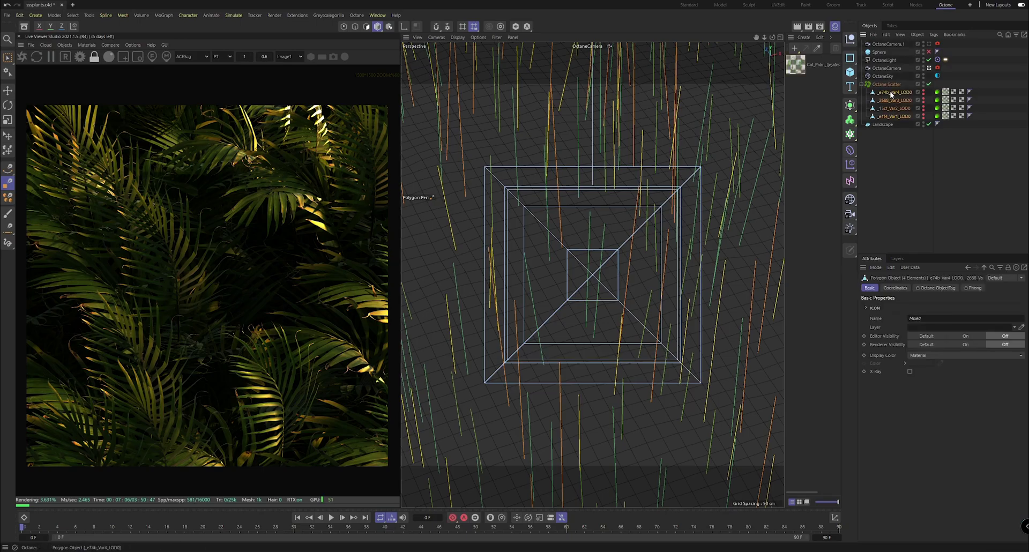
{"action": "key", "text": "Delete"}
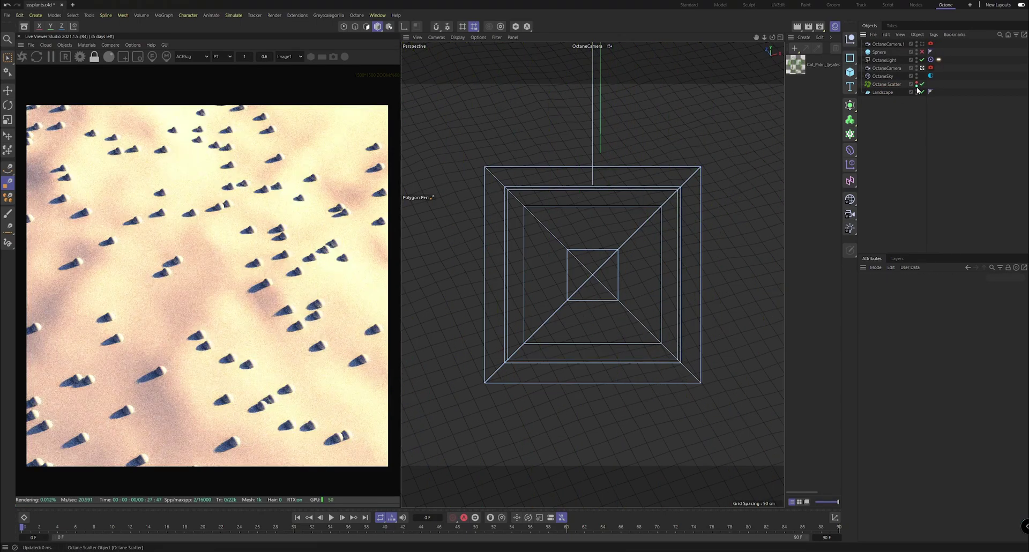
{"action": "left_click", "coordinate": [916, 86]}
Switch the viewport from OctaneCamera to the default camera and delete the OctaneLight
{"action": "left_click", "coordinate": [922, 68]}
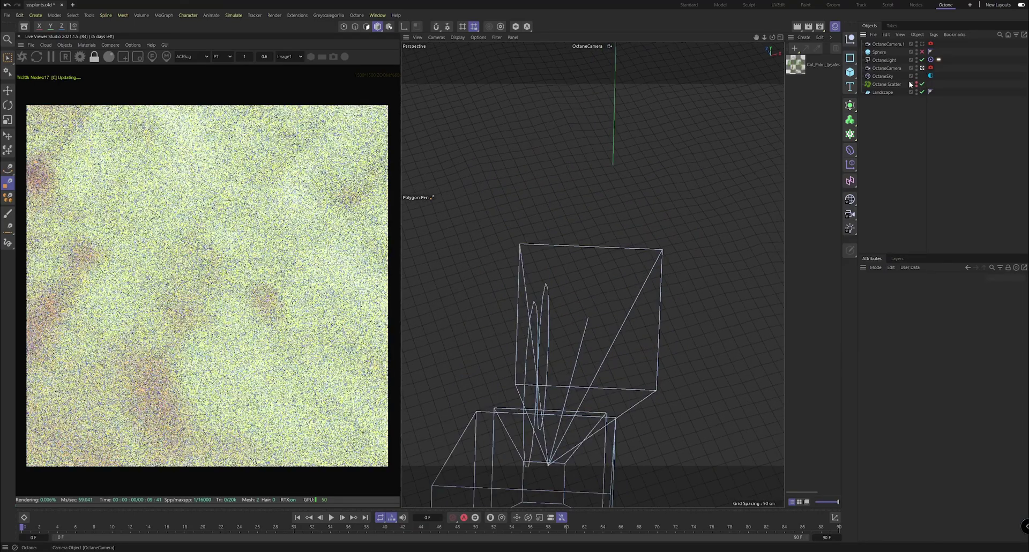
{"action": "left_click", "coordinate": [923, 68]}
{"action": "left_click_drag", "start_coordinate": [765, 38], "coordinate": [697, 40]}
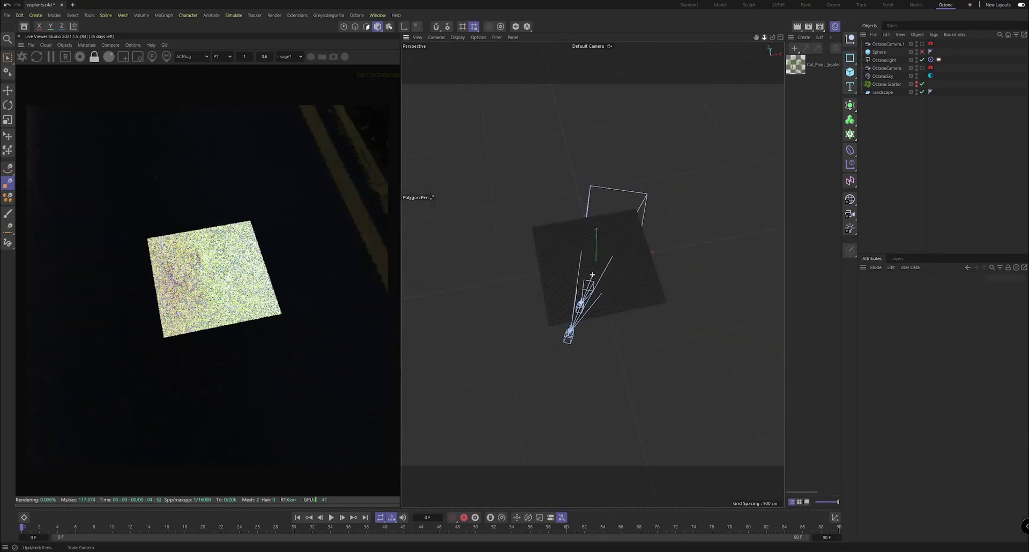
{"action": "scroll", "coordinate": [592, 275], "scroll_direction": "up", "scroll_amount": 2}
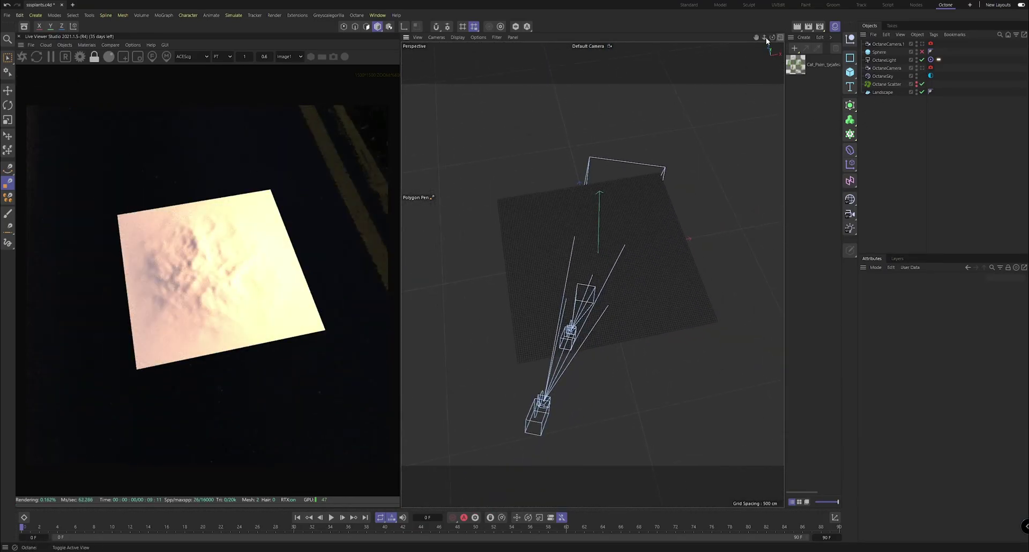
{"action": "mouse_move", "coordinate": [772, 38]}
{"action": "left_mouse_down"}
{"action": "mouse_move", "coordinate": [680, 59]}
{"action": "mouse_move", "coordinate": [777, 35]}
{"action": "left_mouse_up"}
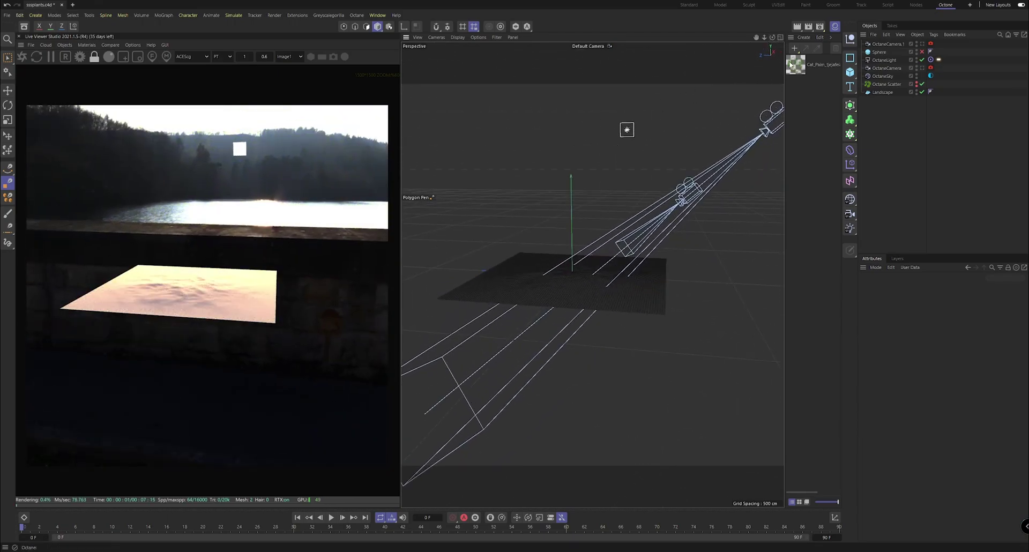
{"action": "left_click", "coordinate": [885, 60]}
{"action": "key", "text": "Delete"}
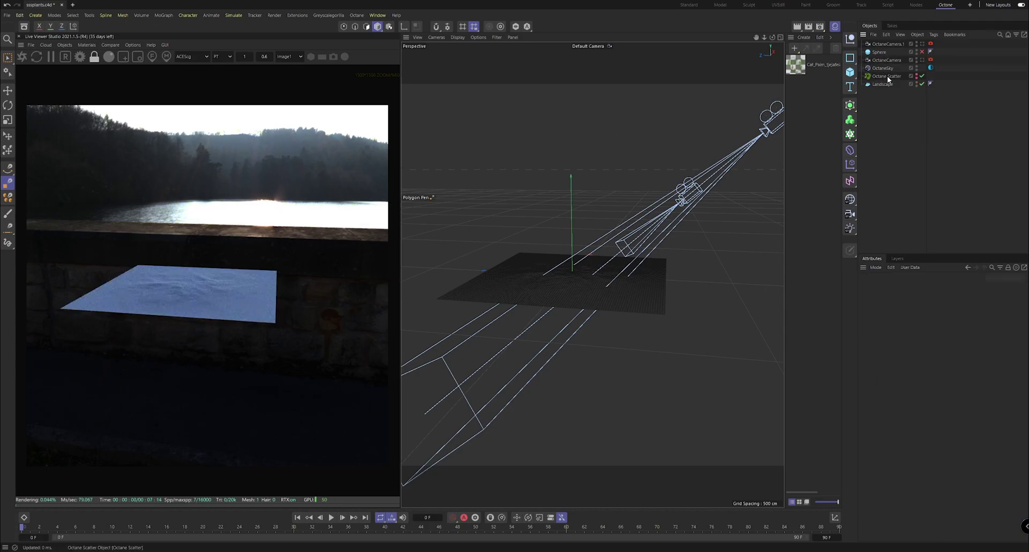
Open the image texture settings of the OctaneSky's environment tag to check the HDRI file
{"action": "left_click", "coordinate": [888, 76]}
{"action": "left_click", "coordinate": [930, 68]}
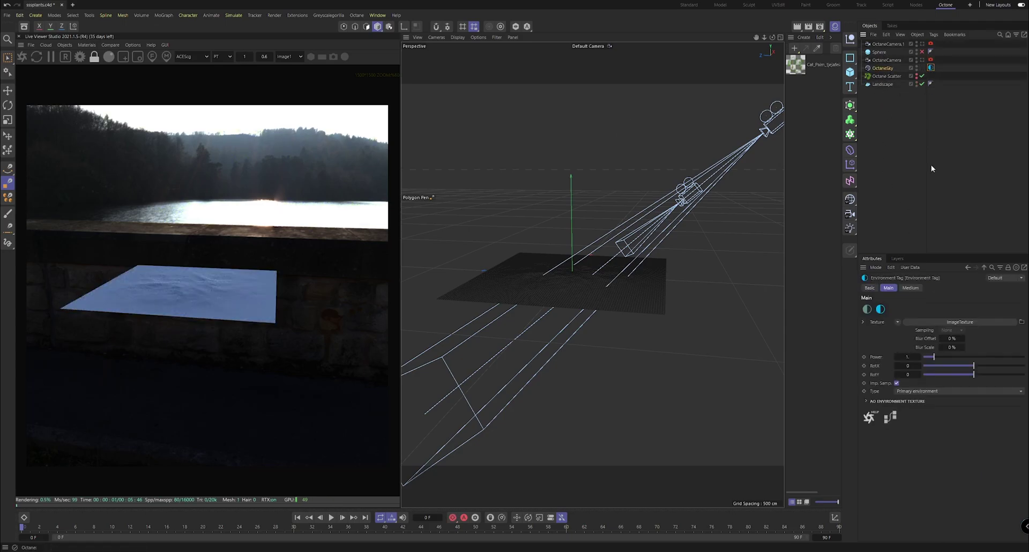
{"action": "left_click", "coordinate": [912, 322]}
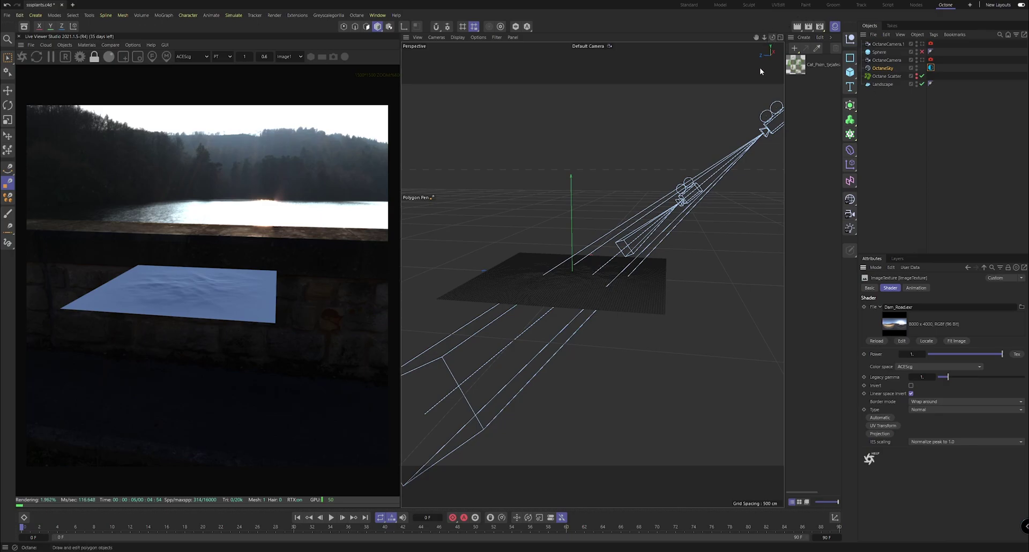
Look through OctaneCamera again and hide the OctaneCamera.1 object in the viewport and render
{"action": "left_click", "coordinate": [881, 102]}
{"action": "left_click", "coordinate": [922, 60]}
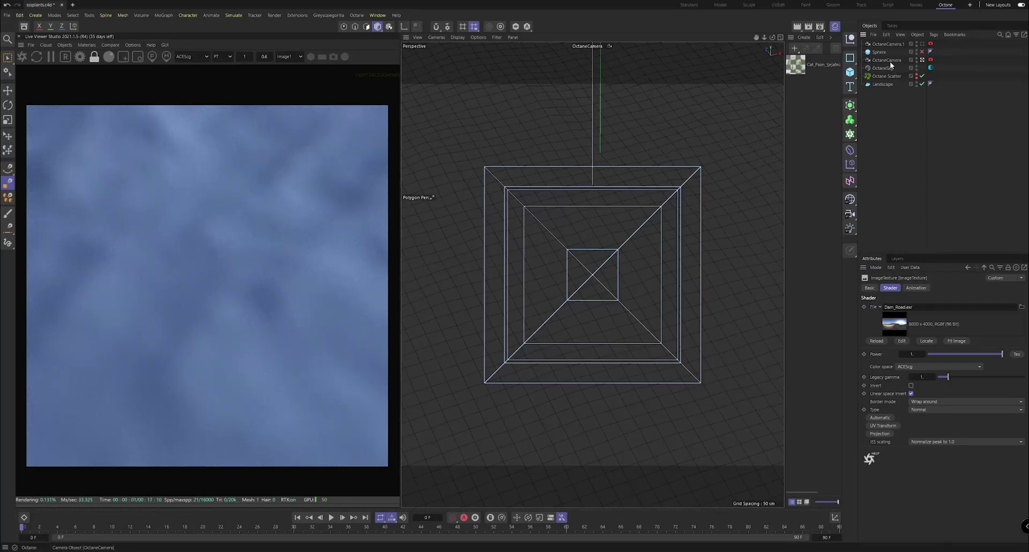
{"action": "double_click", "coordinate": [917, 43]}
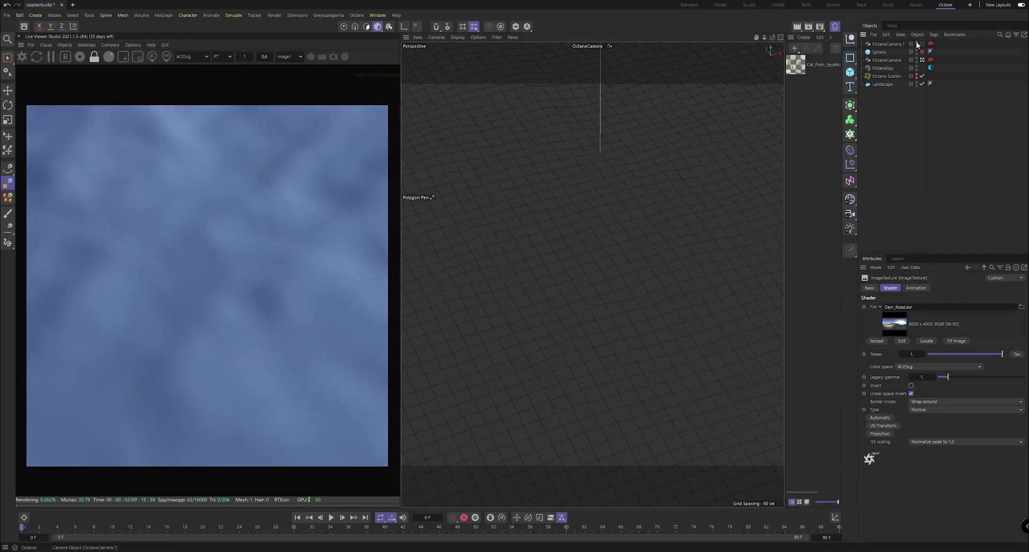
Switch to Quixel Bridge and browse the 3D Plants library, opening the European Spindle asset's details
{"action": "left_click", "coordinate": [660, 551]}
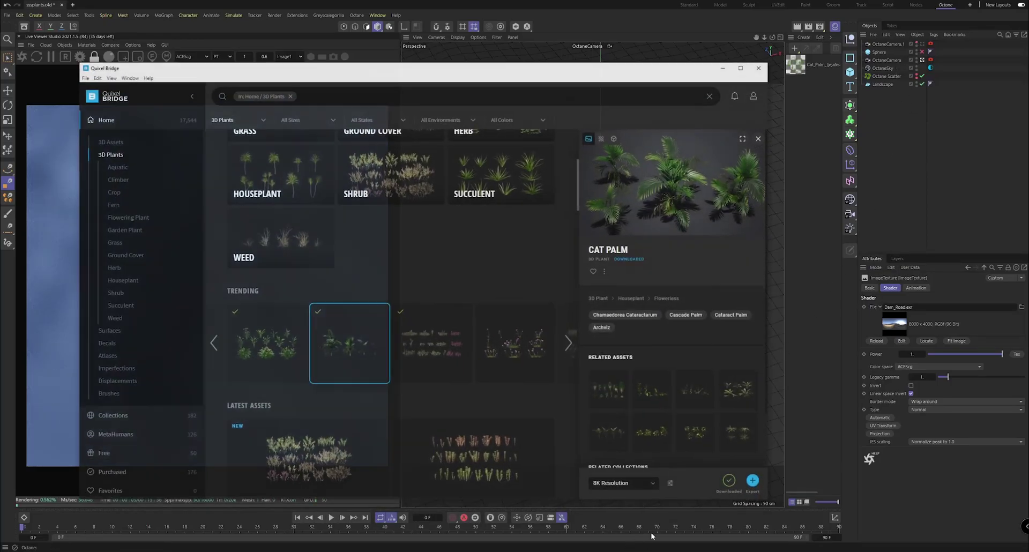
{"action": "left_click_drag", "start_coordinate": [410, 65], "coordinate": [435, 62]}
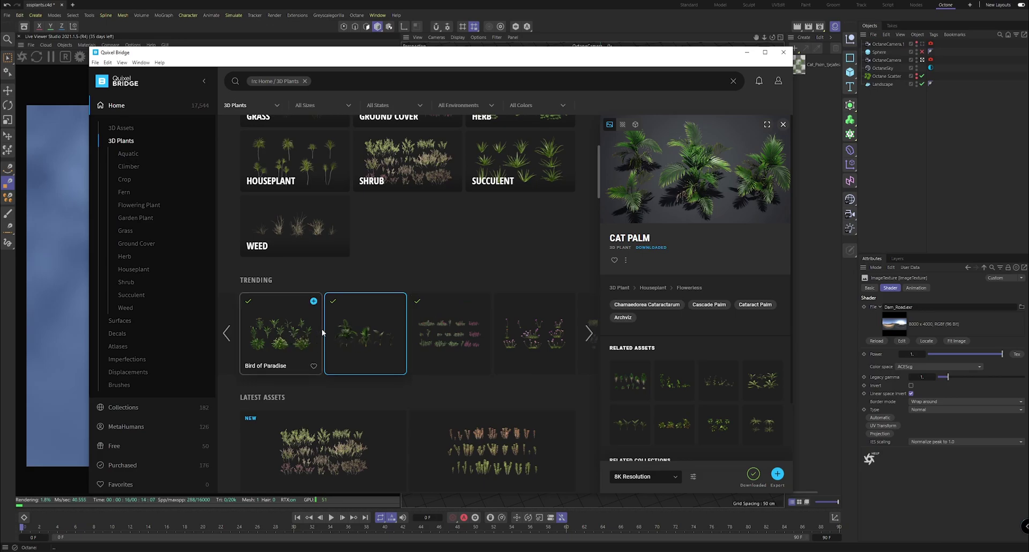
{"action": "scroll", "coordinate": [474, 375], "scroll_direction": "down", "scroll_amount": 3}
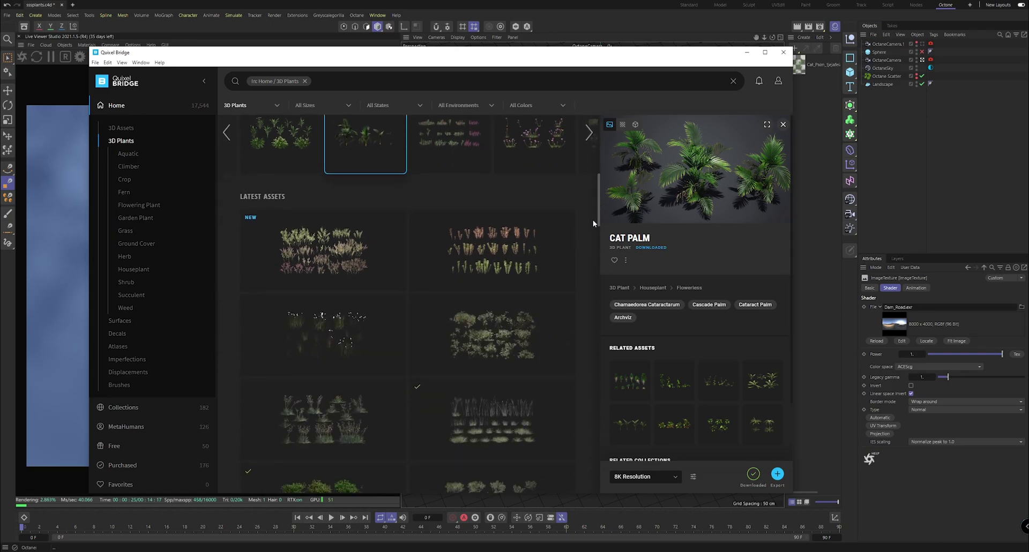
{"action": "scroll", "coordinate": [522, 343], "scroll_direction": "down", "scroll_amount": 3}
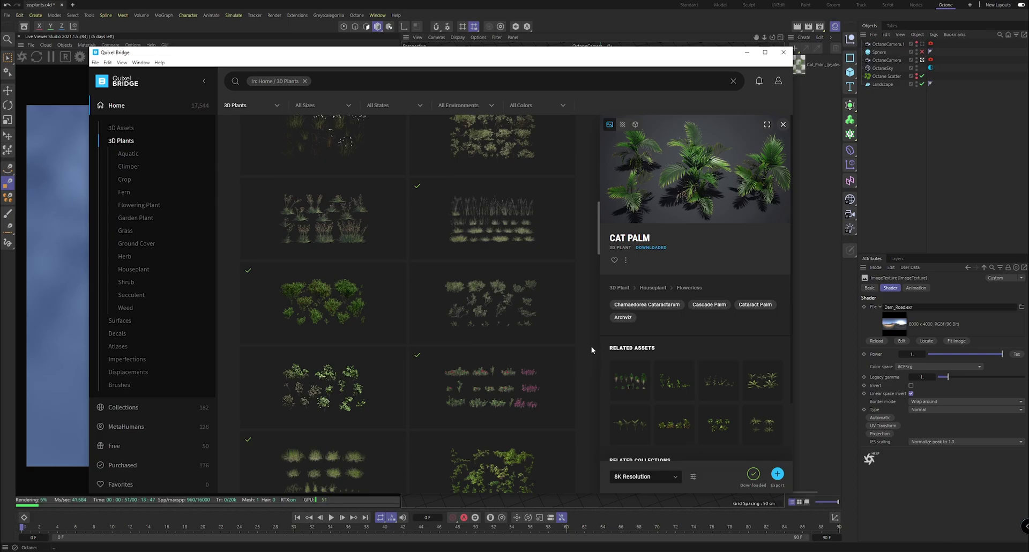
{"action": "left_click", "coordinate": [333, 300]}
{"action": "scroll", "coordinate": [341, 306], "scroll_direction": "up", "scroll_amount": 5}
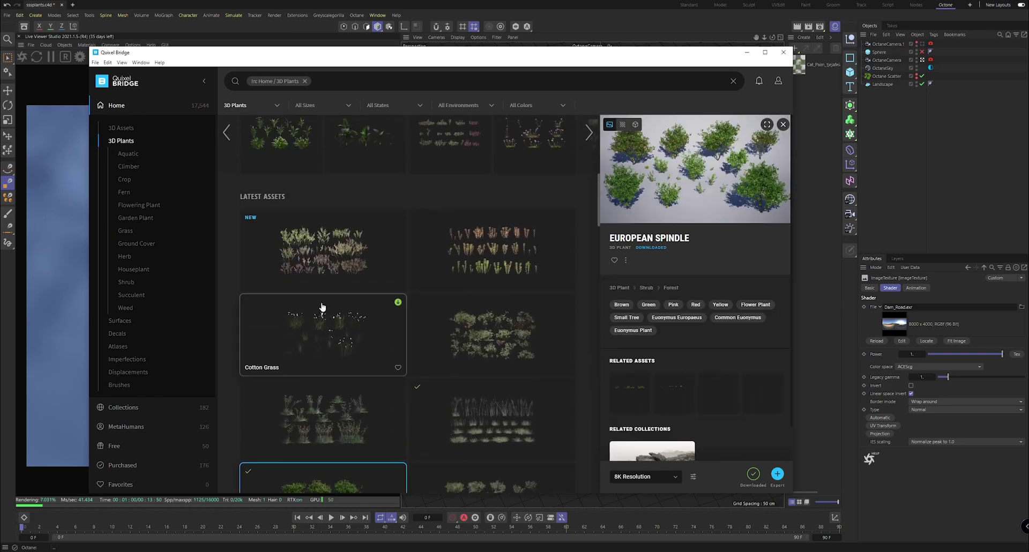
{"action": "scroll", "coordinate": [430, 318], "scroll_direction": "down", "scroll_amount": 2}
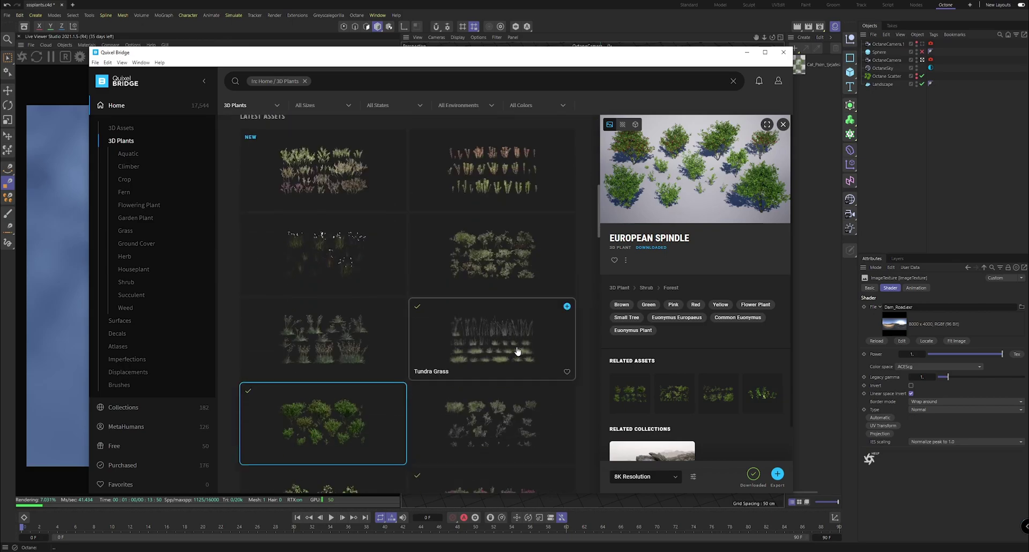
{"action": "scroll", "coordinate": [479, 306], "scroll_direction": "down", "scroll_amount": 8}
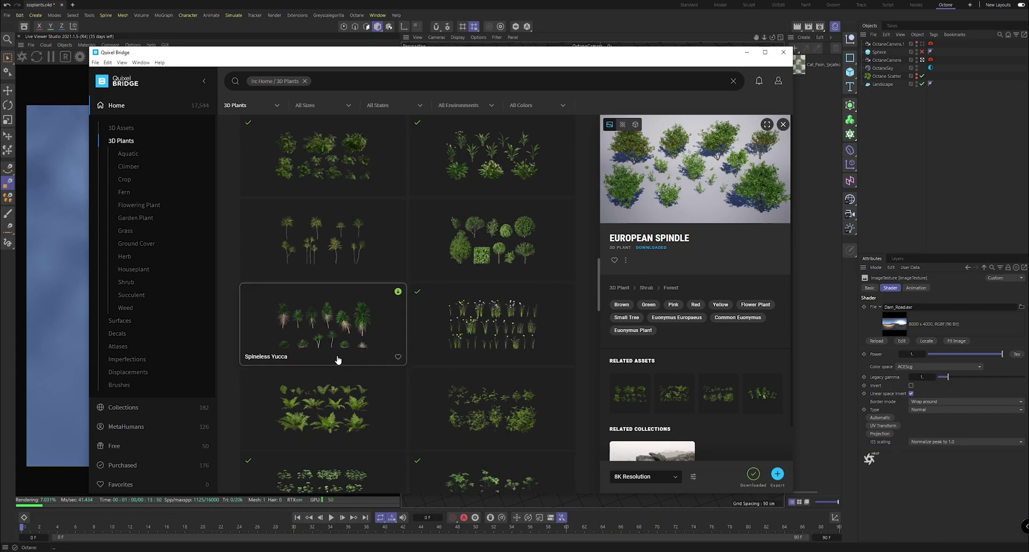
{"action": "scroll", "coordinate": [407, 386], "scroll_direction": "down", "scroll_amount": 4}
{"action": "scroll", "coordinate": [428, 357], "scroll_direction": "up", "scroll_amount": 6}
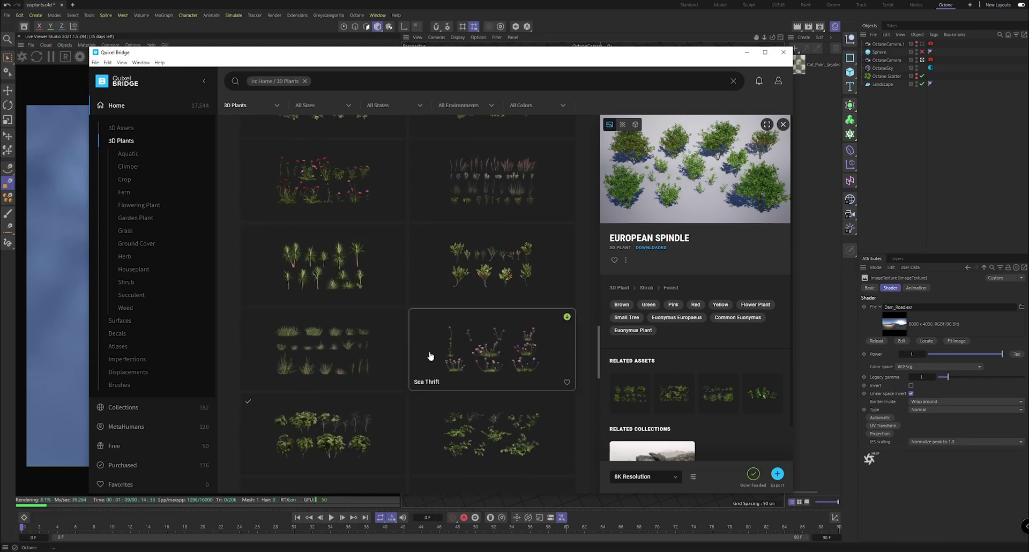
{"action": "scroll", "coordinate": [462, 382], "scroll_direction": "up", "scroll_amount": 10}
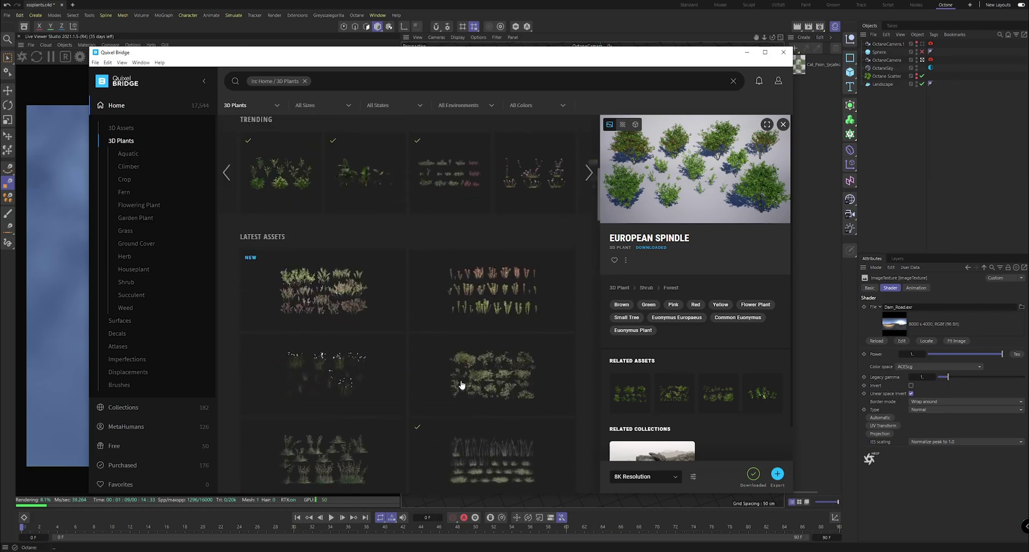
Export the Cat Palm plant at 8K resolution with Cinema 4D as the export target, and return to the Cinema 4D scene
{"action": "left_click", "coordinate": [353, 368]}
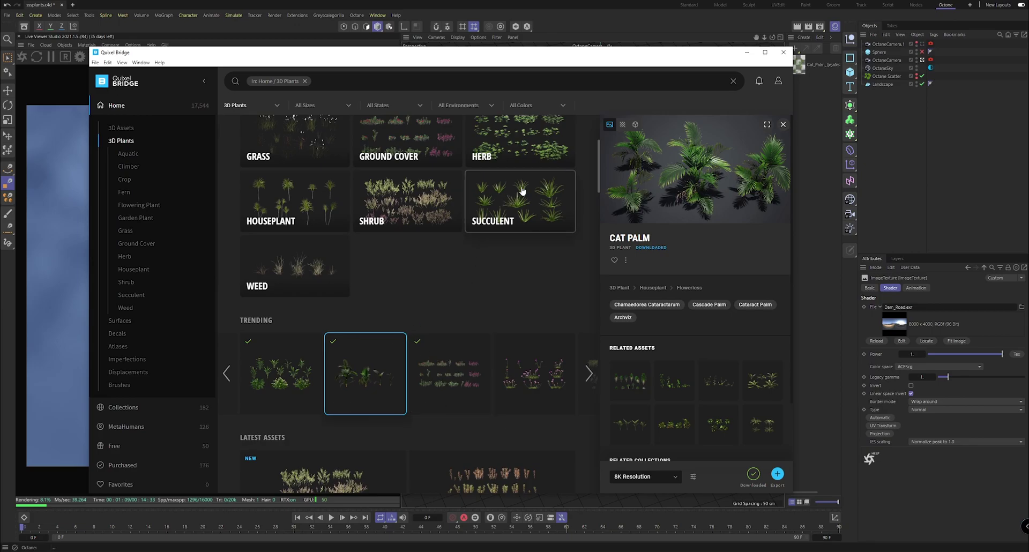
{"action": "left_click_drag", "start_coordinate": [618, 57], "coordinate": [623, 55]}
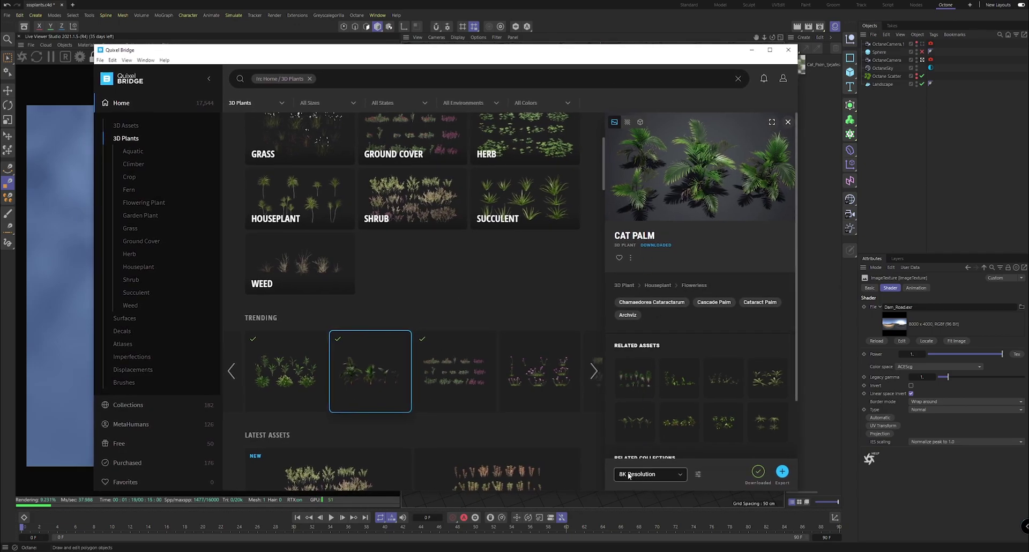
{"action": "left_click", "coordinate": [660, 475]}
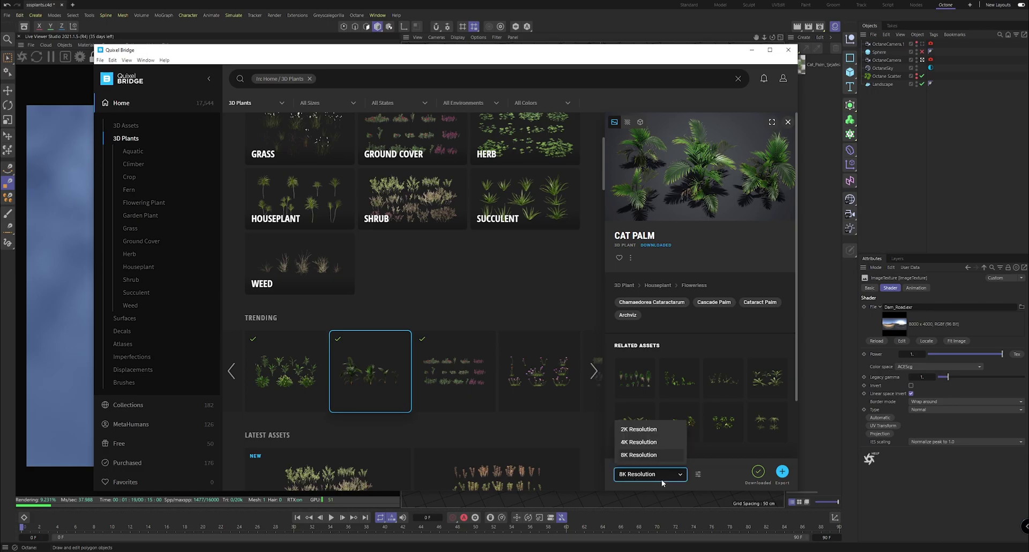
{"action": "left_click", "coordinate": [699, 475]}
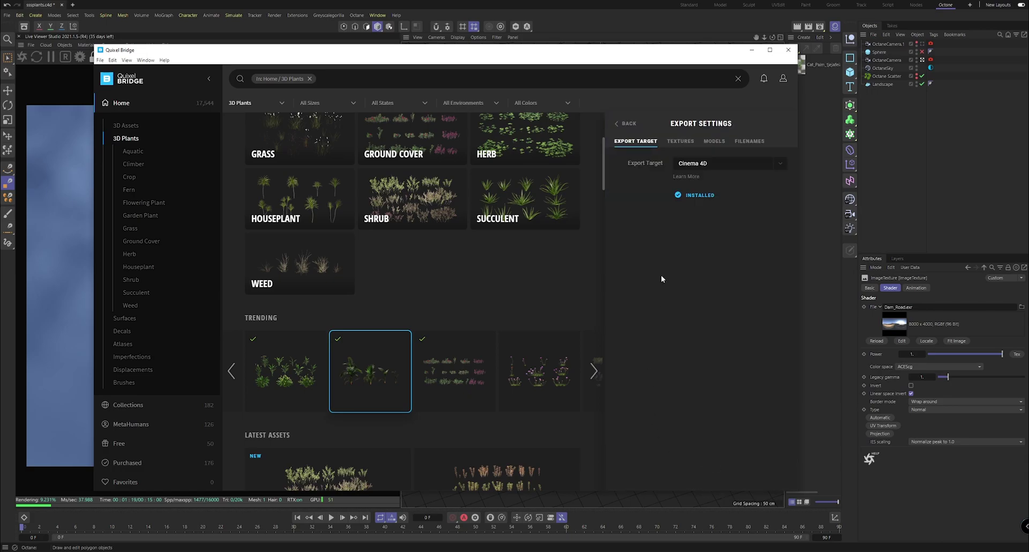
{"action": "left_click", "coordinate": [619, 124]}
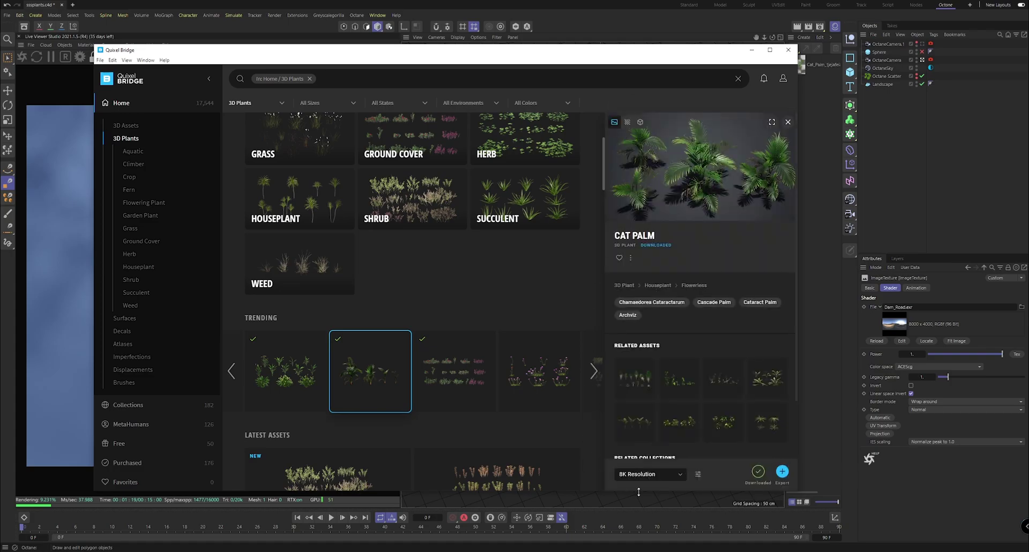
{"action": "left_click", "coordinate": [783, 472]}
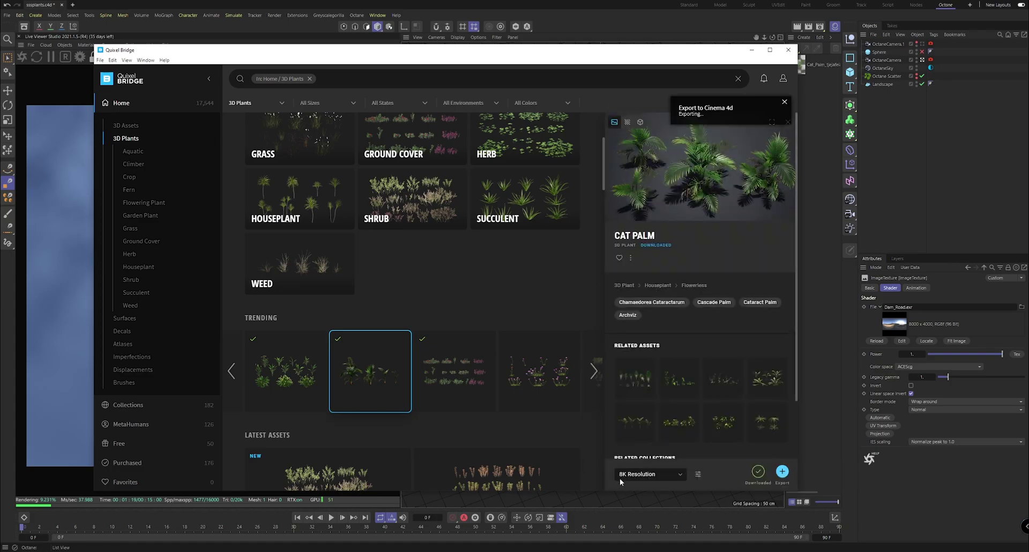
{"action": "left_click", "coordinate": [752, 51]}
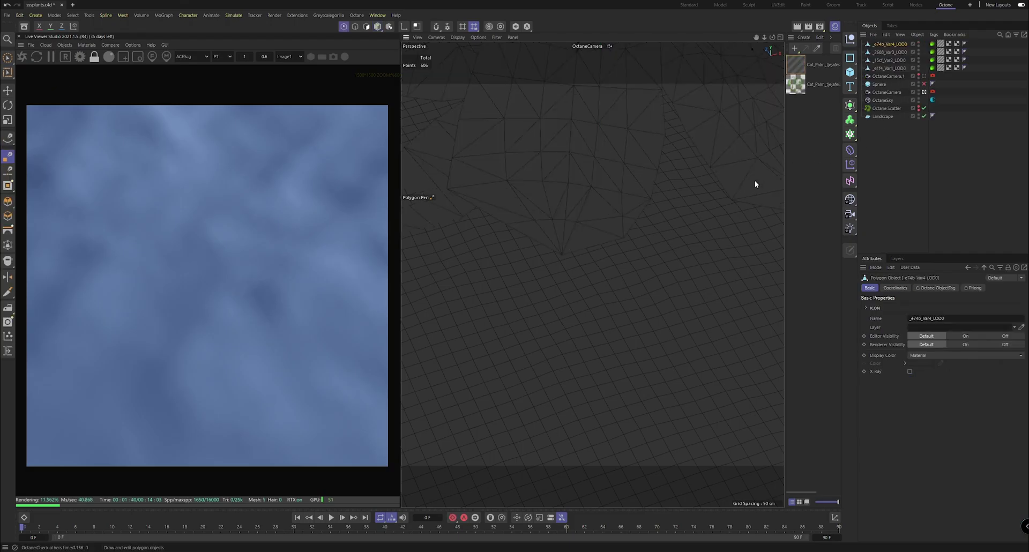
Switch to the default camera, frame the imported palms on the landscape, and activate the Move tool
{"action": "left_click", "coordinate": [893, 145]}
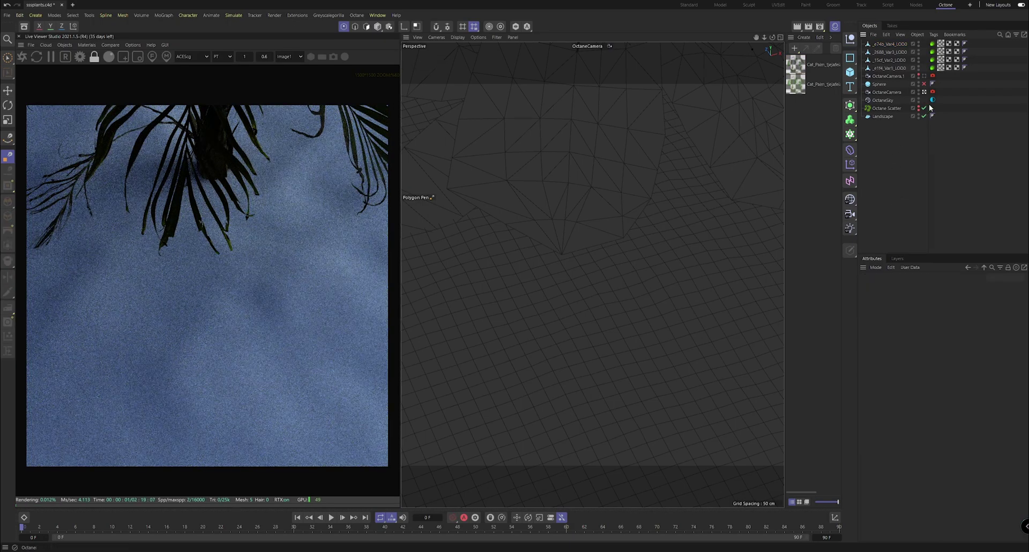
{"action": "left_click", "coordinate": [924, 92]}
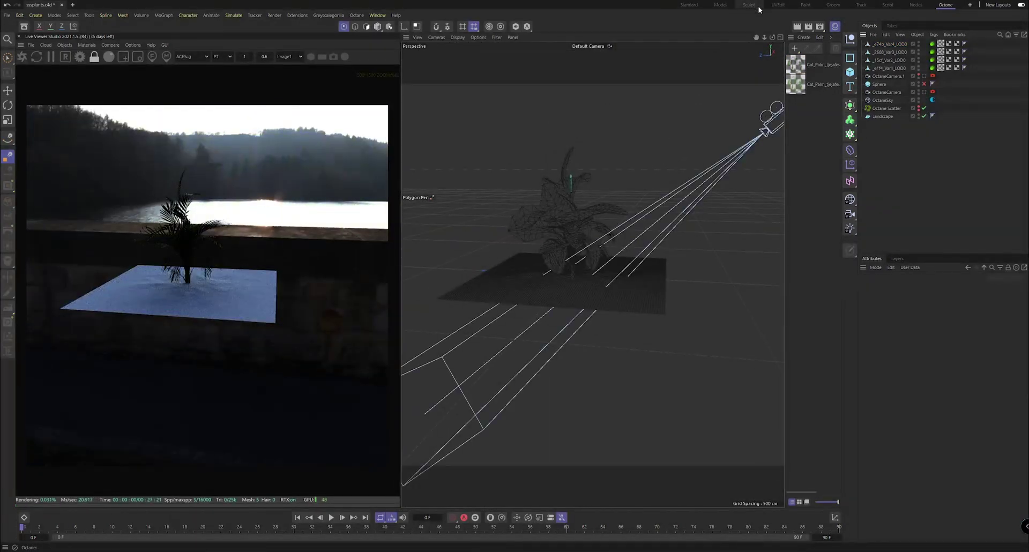
{"action": "left_click_drag", "start_coordinate": [773, 38], "coordinate": [697, 80]}
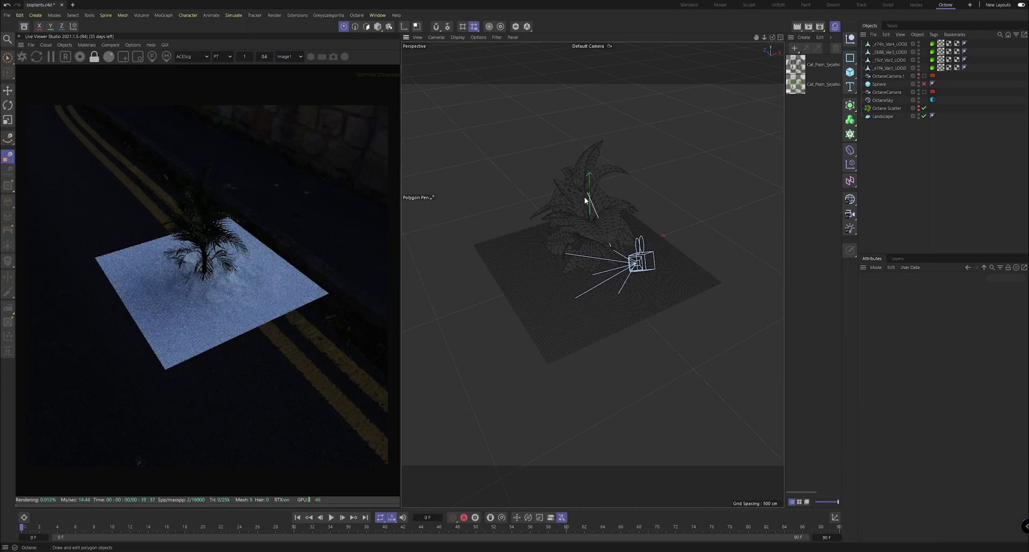
{"action": "left_click", "coordinate": [8, 90]}
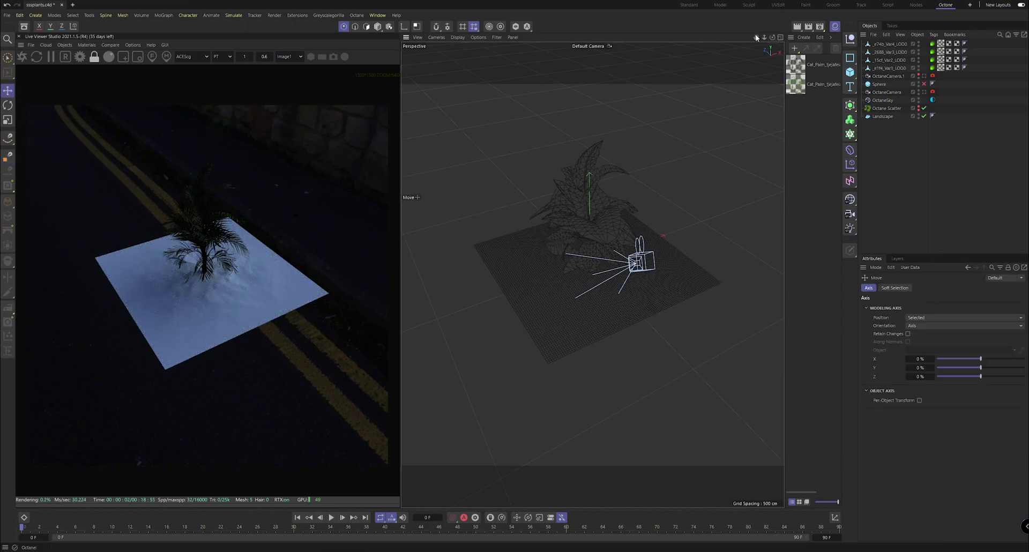
{"action": "left_click_drag", "start_coordinate": [765, 38], "coordinate": [765, 37]}
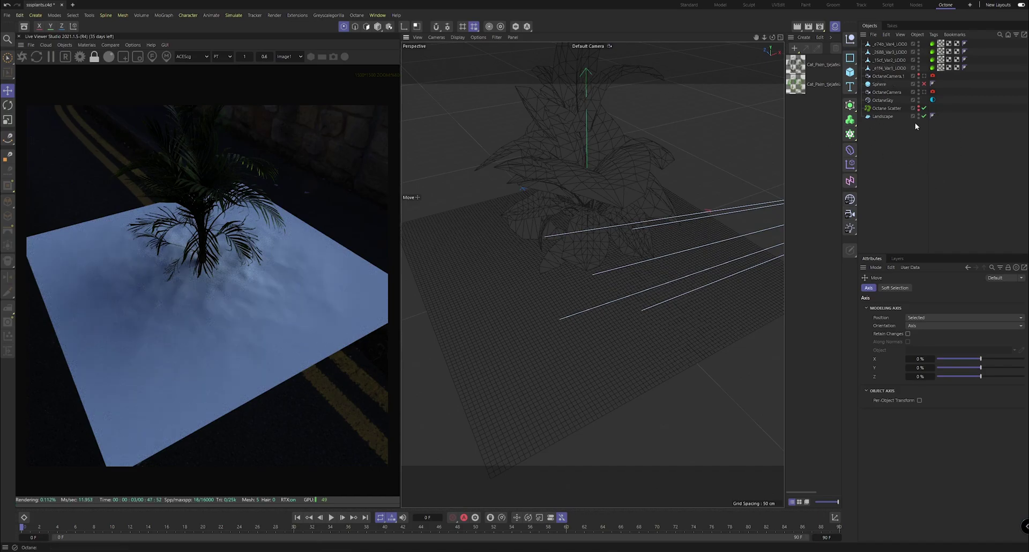
Select the four Cat Palm variants, make them children of Octane Scatter, and make the scatter visible over the landscape
{"action": "key", "text": "v"}
{"action": "left_click", "coordinate": [890, 68]}
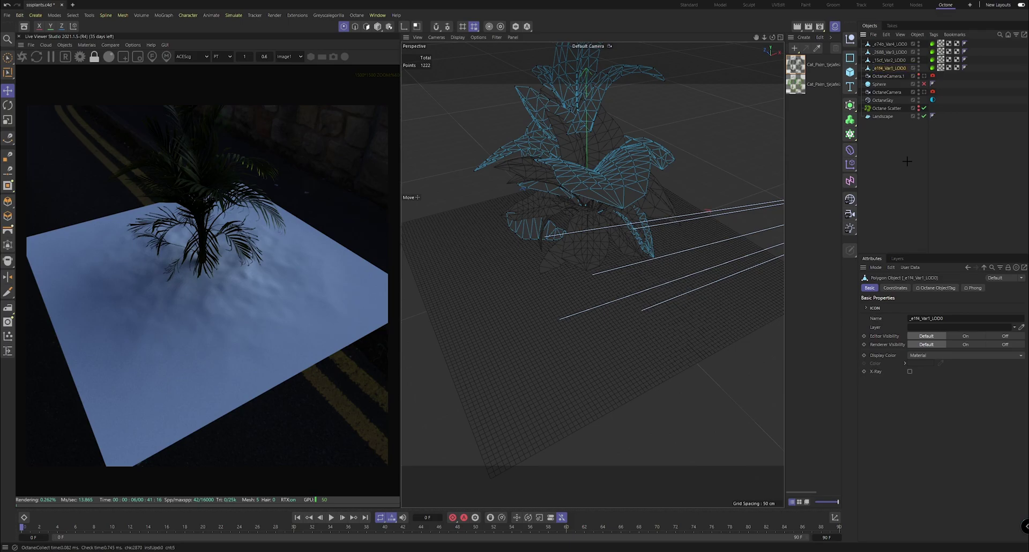
{"action": "left_click", "coordinate": [890, 44], "text": "shift"}
{"action": "left_click_drag", "start_coordinate": [889, 44], "coordinate": [887, 108]}
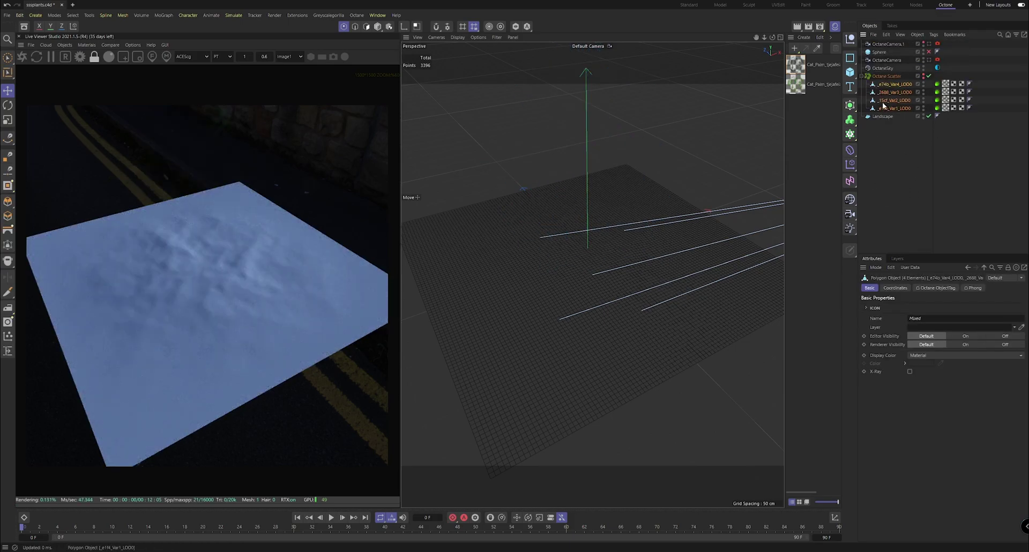
{"action": "left_click", "coordinate": [910, 120]}
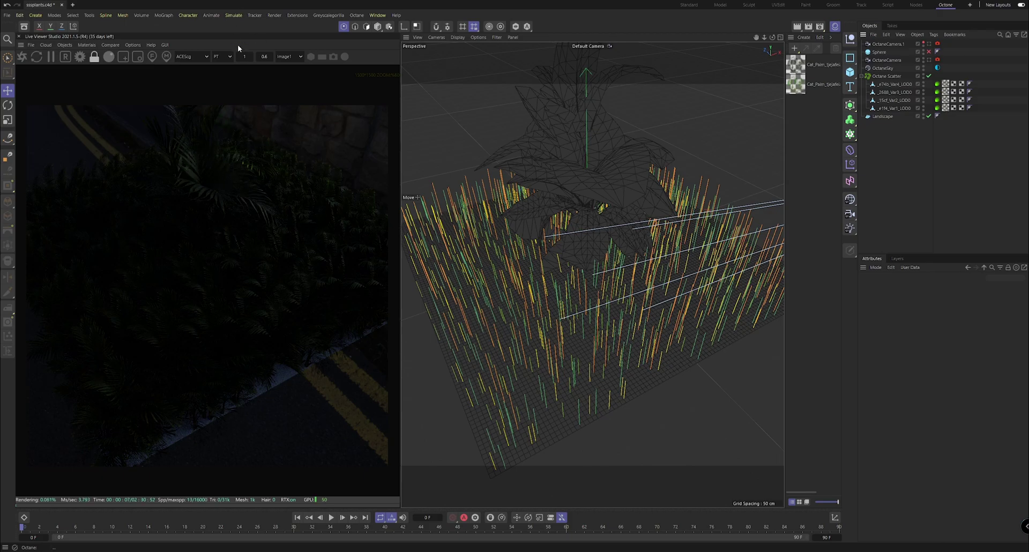
Hide the four original Cat Palm variants under Octane Scatter in both the viewport and the render
{"action": "left_click", "coordinate": [924, 86]}
{"action": "left_click_drag", "start_coordinate": [923, 86], "coordinate": [924, 110]}
{"action": "left_click", "coordinate": [924, 86]}
{"action": "double_click", "coordinate": [924, 94]}
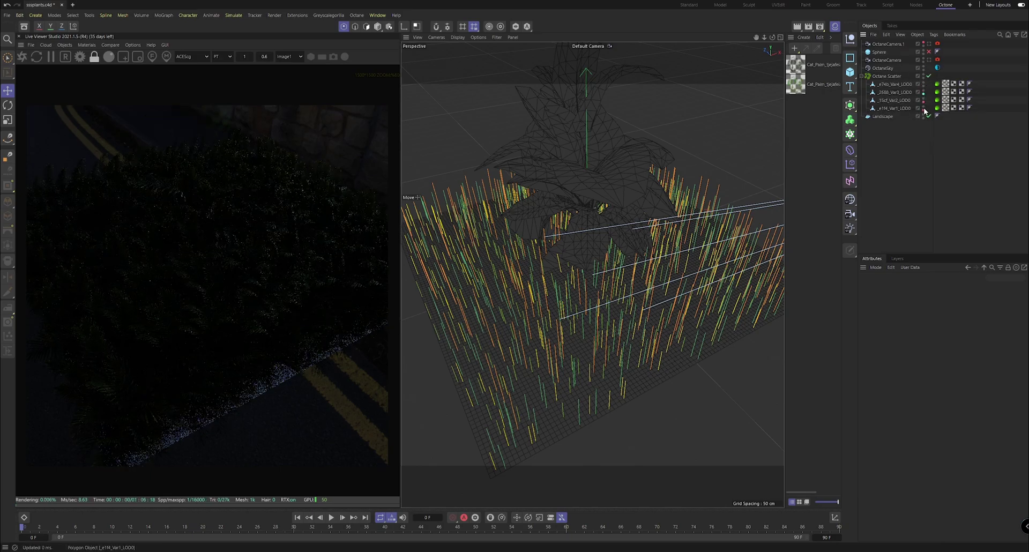
{"action": "left_click_drag", "start_coordinate": [924, 107], "coordinate": [924, 91]}
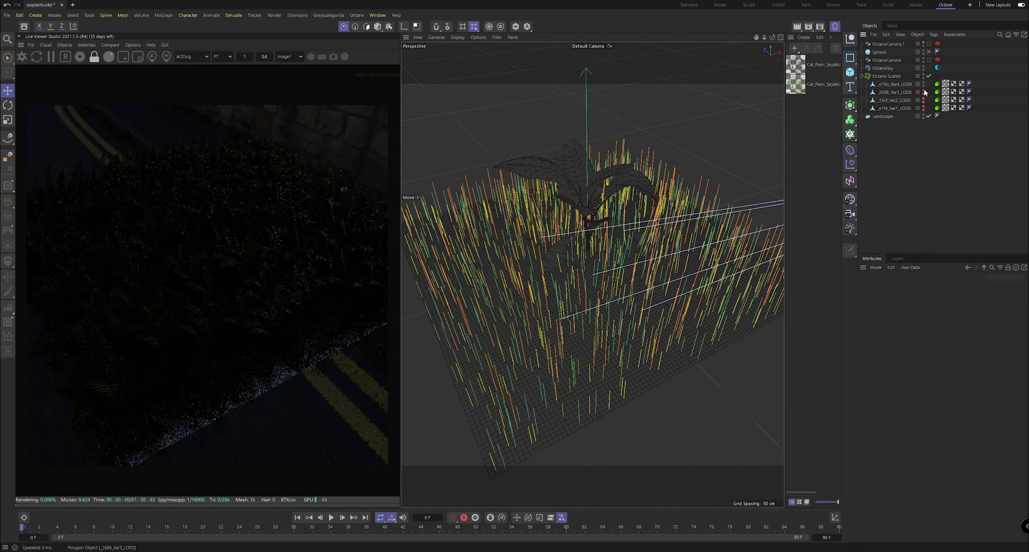
{"action": "left_click", "coordinate": [924, 90]}
{"action": "key", "text": "v"}
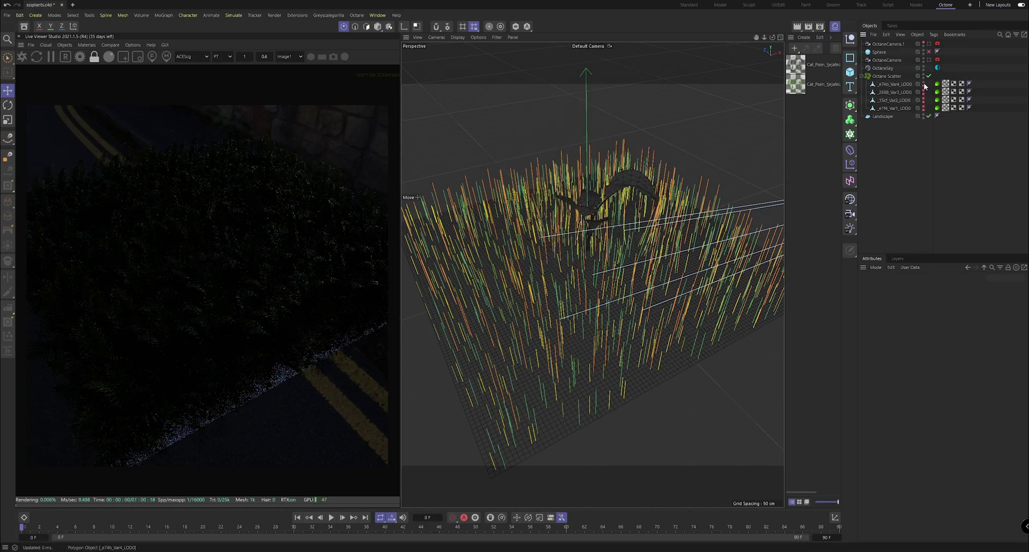
{"action": "double_click", "coordinate": [924, 83]}
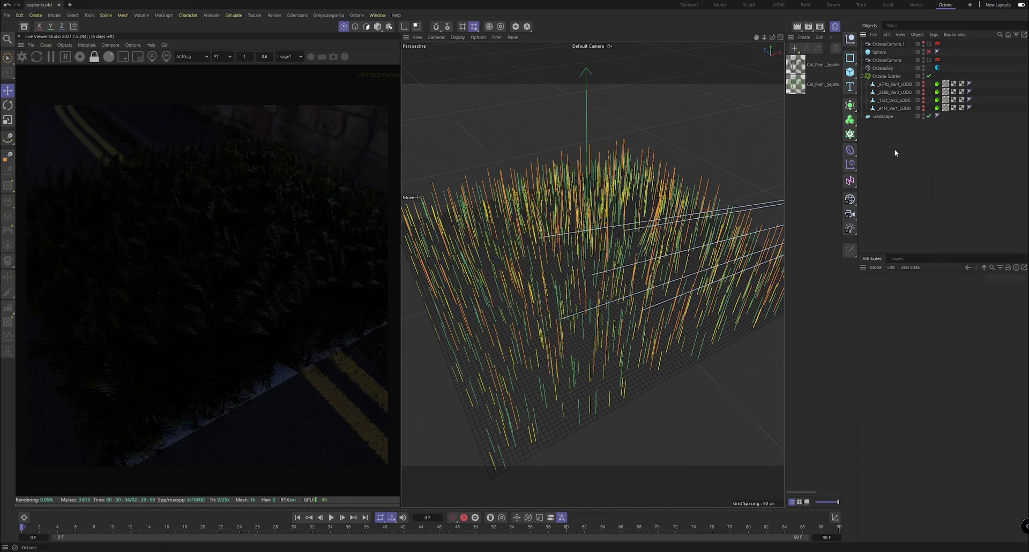
Look through OctaneCamera and inspect the scattered palm leaves in the live render
{"action": "left_click", "coordinate": [929, 59]}
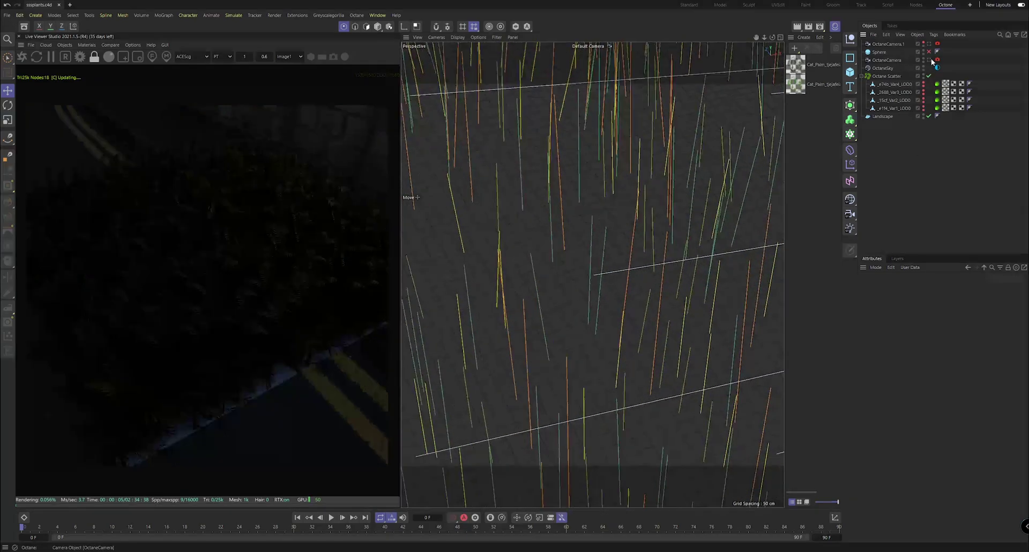
{"action": "left_click", "coordinate": [930, 60]}
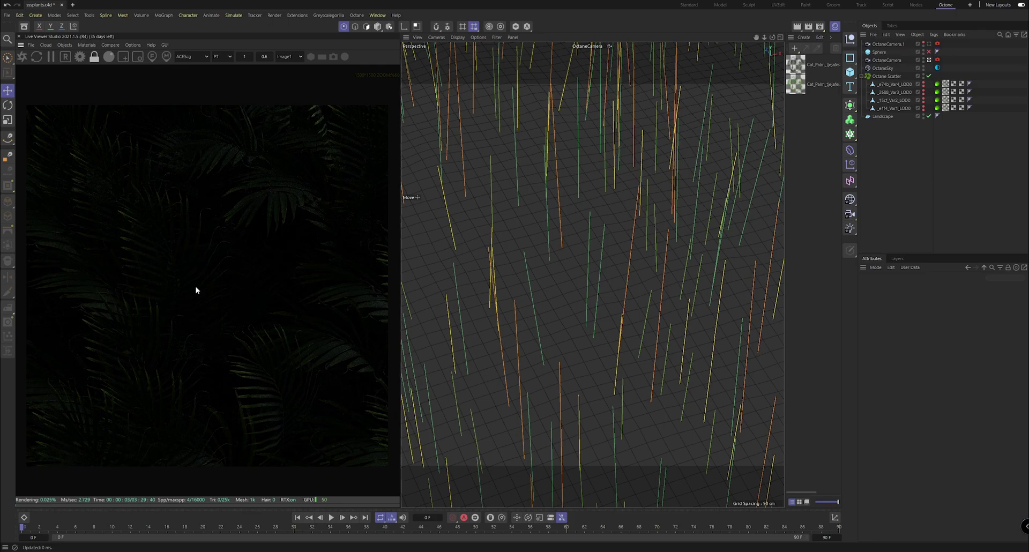
{"action": "scroll", "coordinate": [201, 289], "scroll_direction": "down", "scroll_amount": 1}
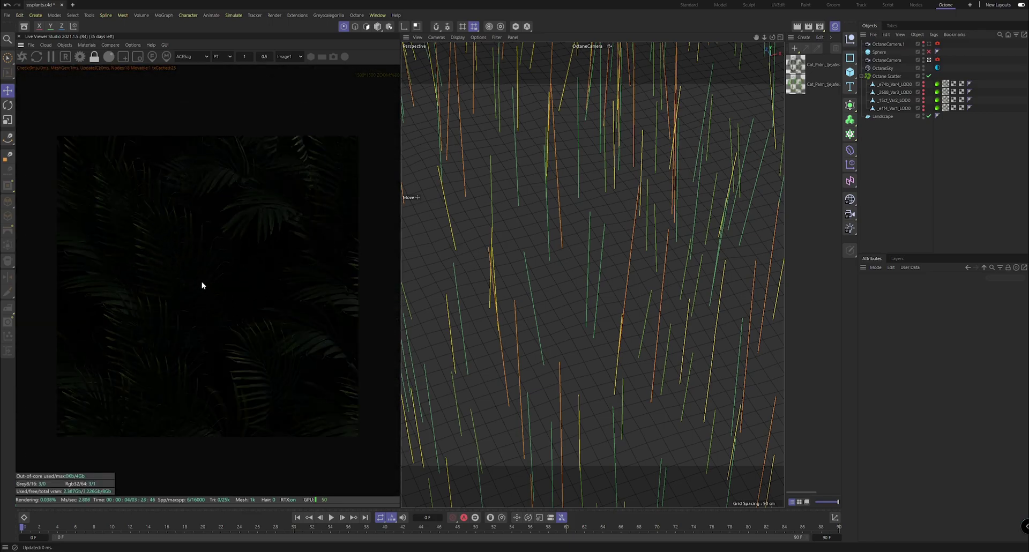
{"action": "scroll", "coordinate": [201, 283], "scroll_direction": "up", "scroll_amount": 2}
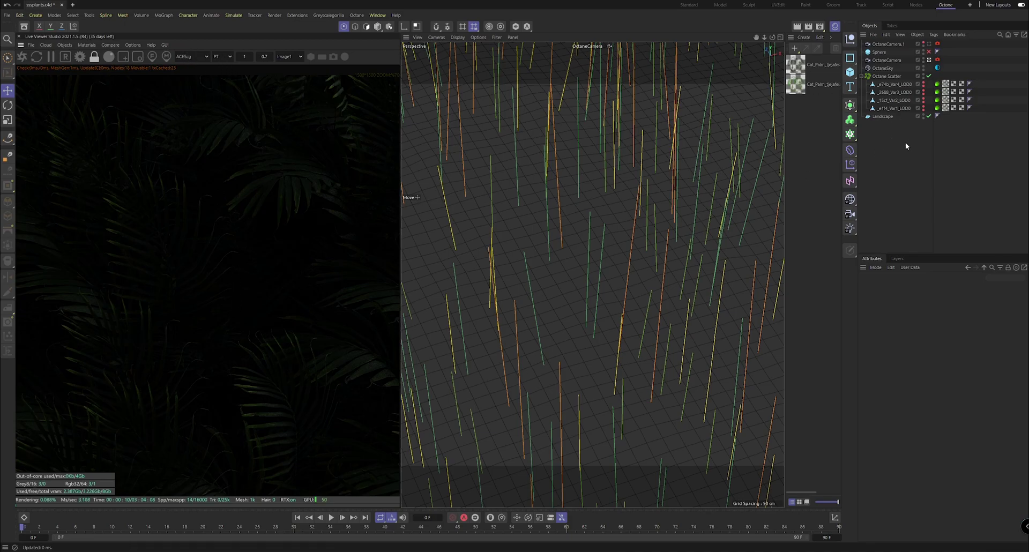
Open the Cat Palm material and go through its albedo's Multiply and ColorCorrection shaders to the 8192 x 8192 leaf image texture
{"action": "left_click", "coordinate": [946, 91]}
{"action": "left_click", "coordinate": [798, 87]}
{"action": "double_click", "coordinate": [798, 87]}
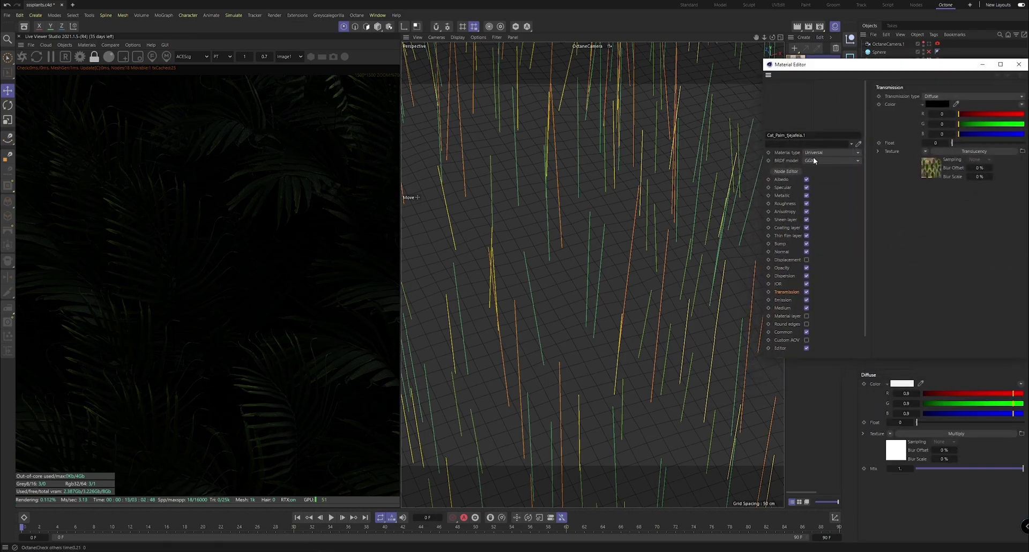
{"action": "left_click", "coordinate": [782, 180]}
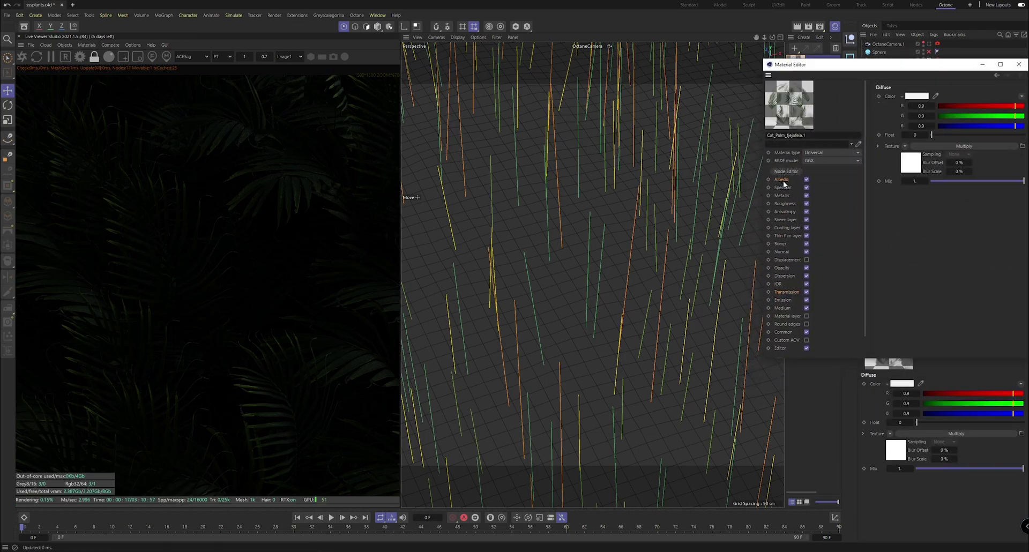
{"action": "left_click", "coordinate": [910, 166]}
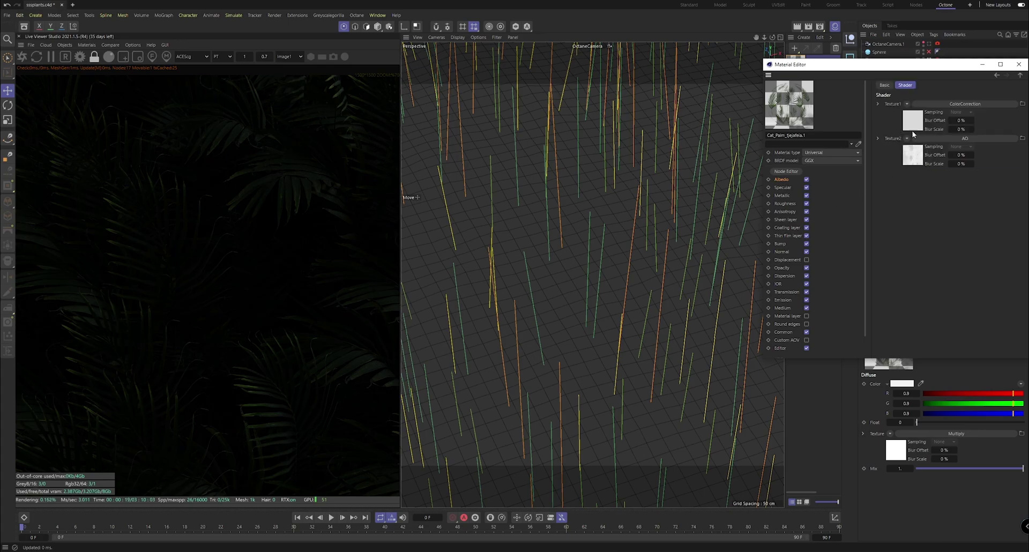
{"action": "left_click", "coordinate": [912, 115]}
{"action": "key", "text": "v"}
{"action": "left_click", "coordinate": [905, 126]}
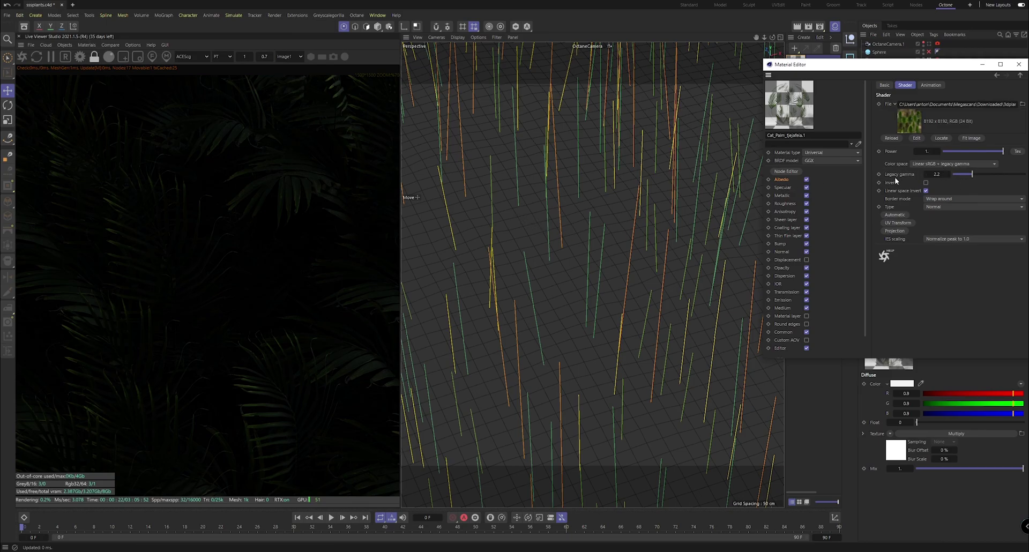
Set the albedo image texture's color space to ACEScg, check the leaves in the render, and close the material editor
{"action": "left_click", "coordinate": [943, 164]}
{"action": "left_click", "coordinate": [931, 212]}
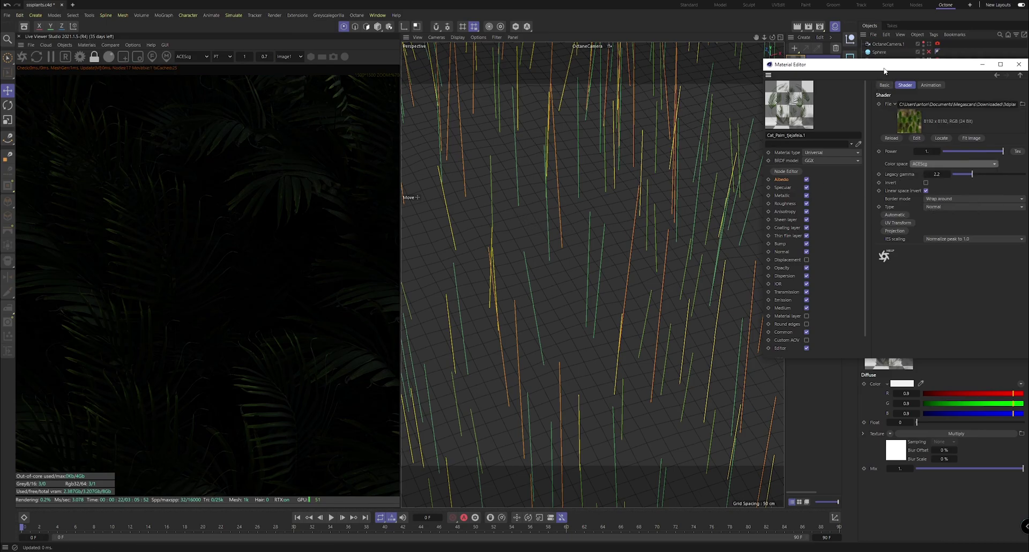
{"action": "left_click_drag", "start_coordinate": [885, 69], "coordinate": [739, 112]}
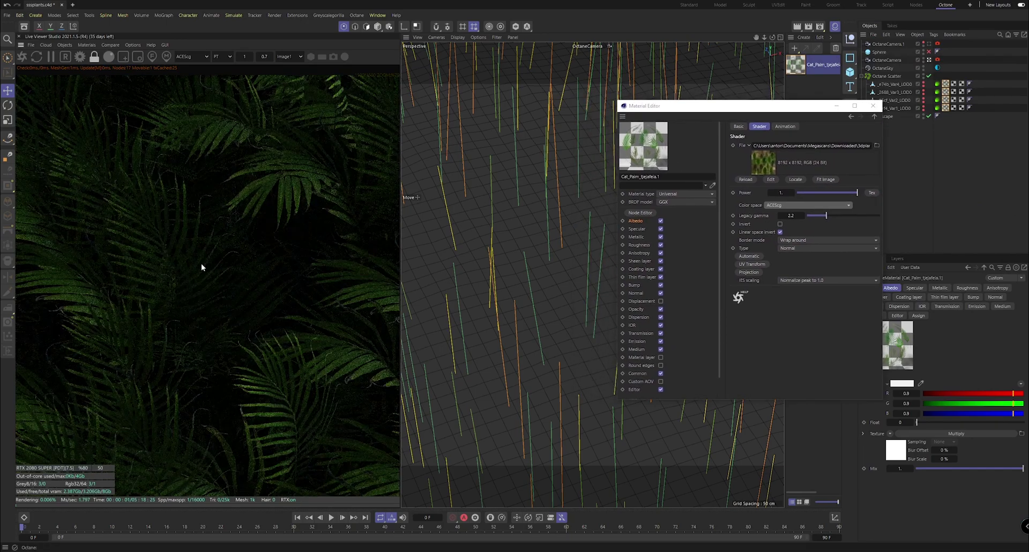
{"action": "scroll", "coordinate": [199, 269], "scroll_direction": "down", "scroll_amount": 2}
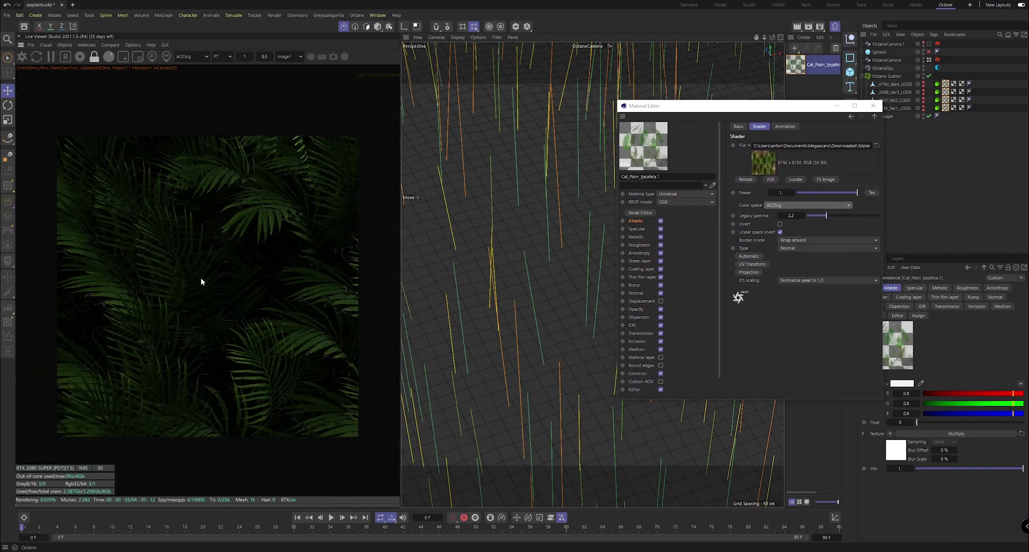
{"action": "scroll", "coordinate": [211, 276], "scroll_direction": "up", "scroll_amount": 1}
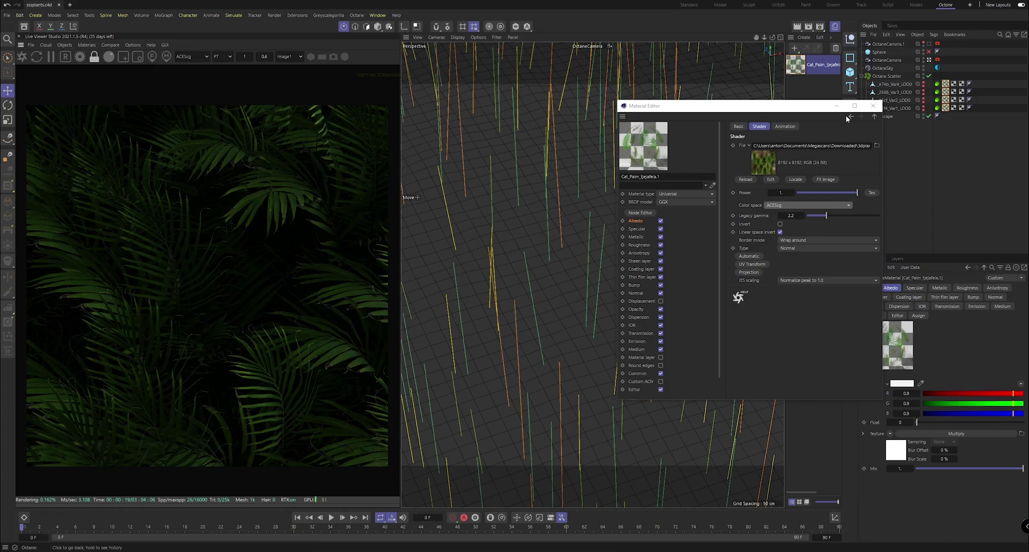
{"action": "left_click", "coordinate": [872, 105]}
{"action": "left_click", "coordinate": [905, 161]}
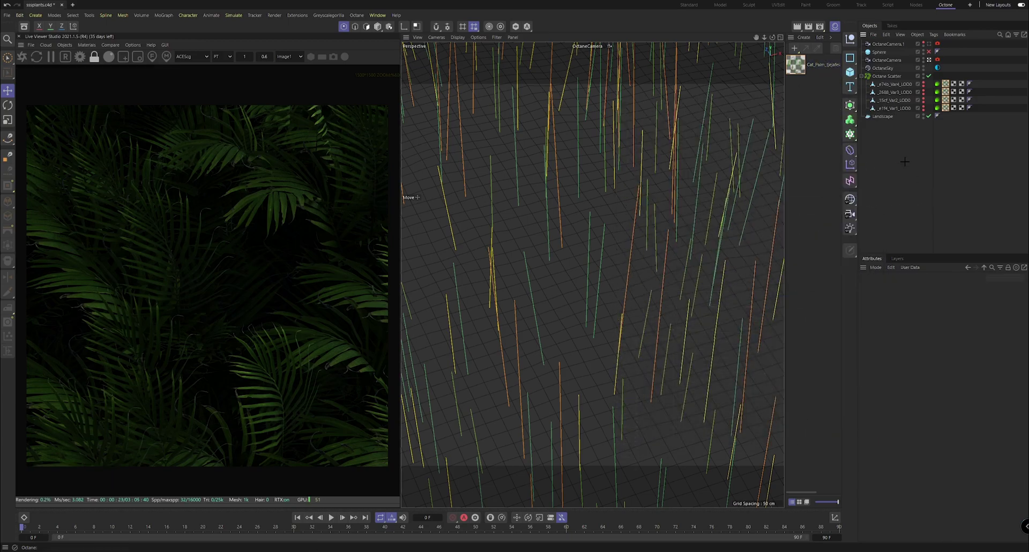
Return to the default camera view and add an Octane Arealight to the scene
{"action": "left_click", "coordinate": [929, 60]}
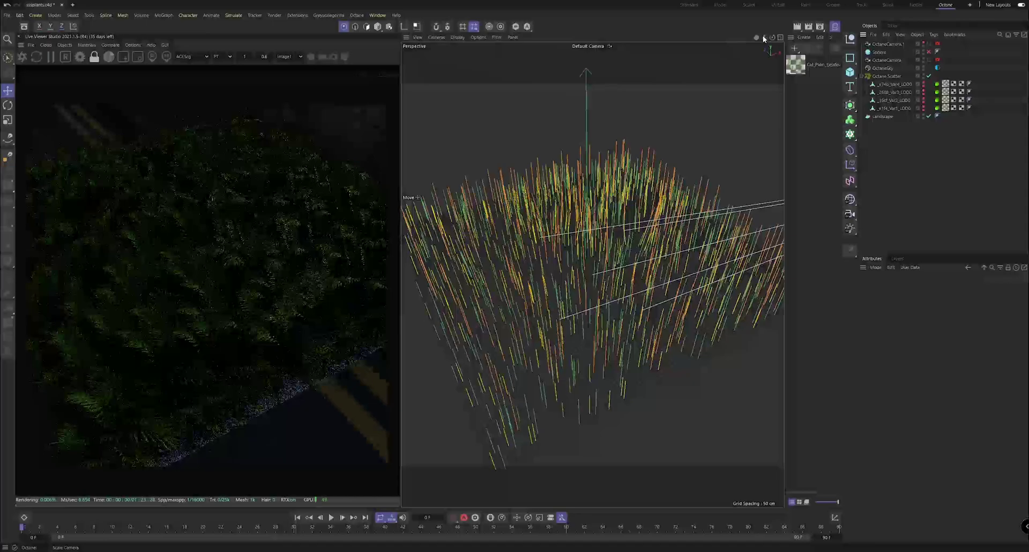
{"action": "left_click", "coordinate": [88, 45]}
{"action": "mouse_move", "coordinate": [86, 83]}
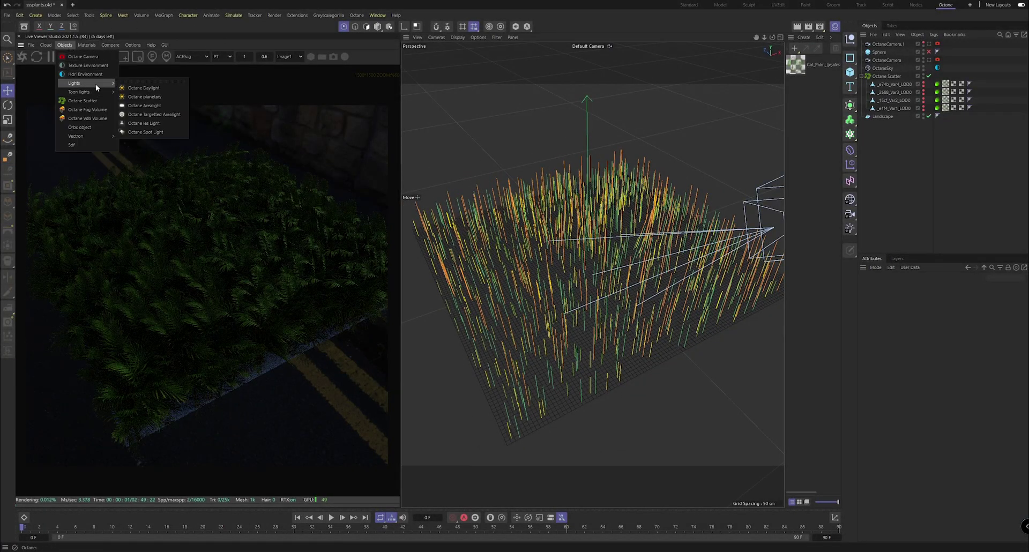
{"action": "left_click", "coordinate": [146, 113]}
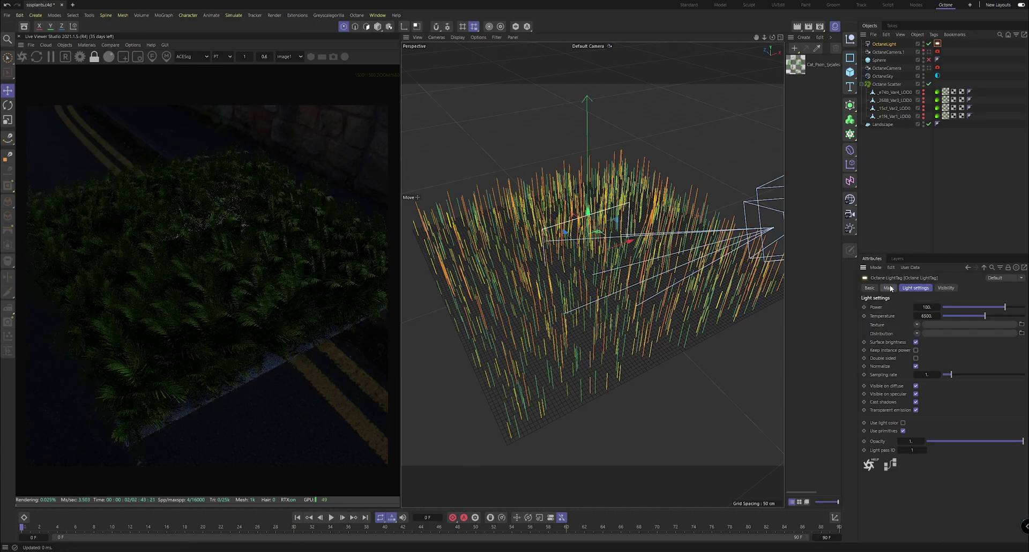
Set the area light's heading rotation to 90° and move it up and out beyond the edge of the palm field
{"action": "left_click", "coordinate": [899, 47]}
{"action": "left_click", "coordinate": [903, 290]}
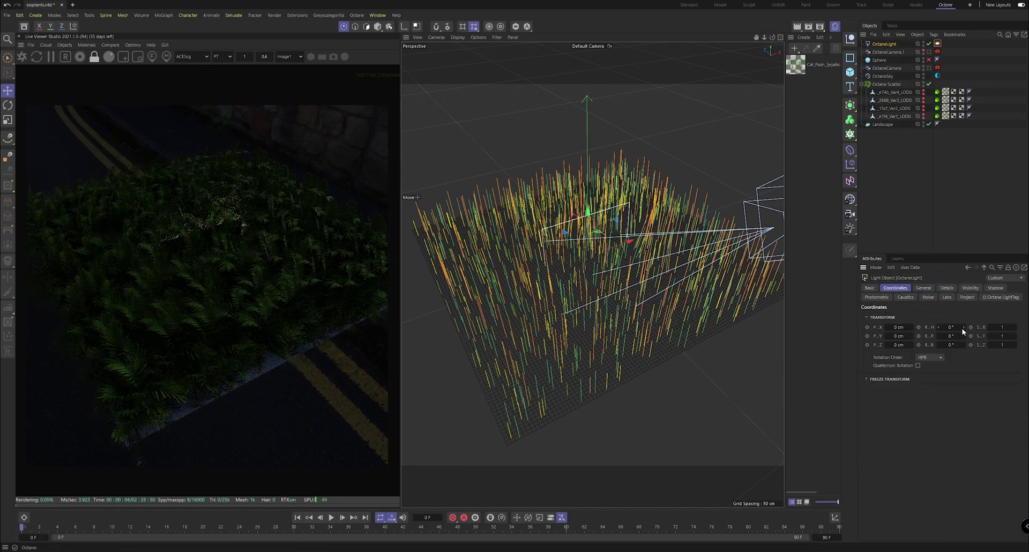
{"action": "mouse_move", "coordinate": [963, 329]}
{"action": "left_mouse_down"}
{"action": "mouse_move", "coordinate": [1001, 327]}
{"action": "mouse_move", "coordinate": [953, 336]}
{"action": "left_mouse_up"}
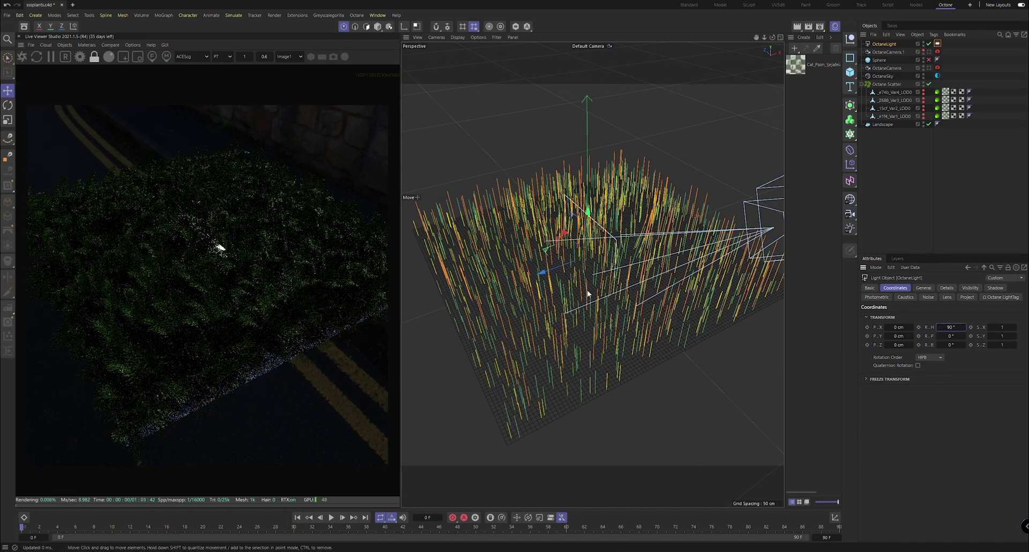
{"action": "left_click_drag", "start_coordinate": [590, 166], "coordinate": [750, 134]}
Add a Target tag to OctaneLight and set Landscape as its target object
{"action": "right_click", "coordinate": [884, 44]}
{"action": "mouse_move", "coordinate": [917, 69]}
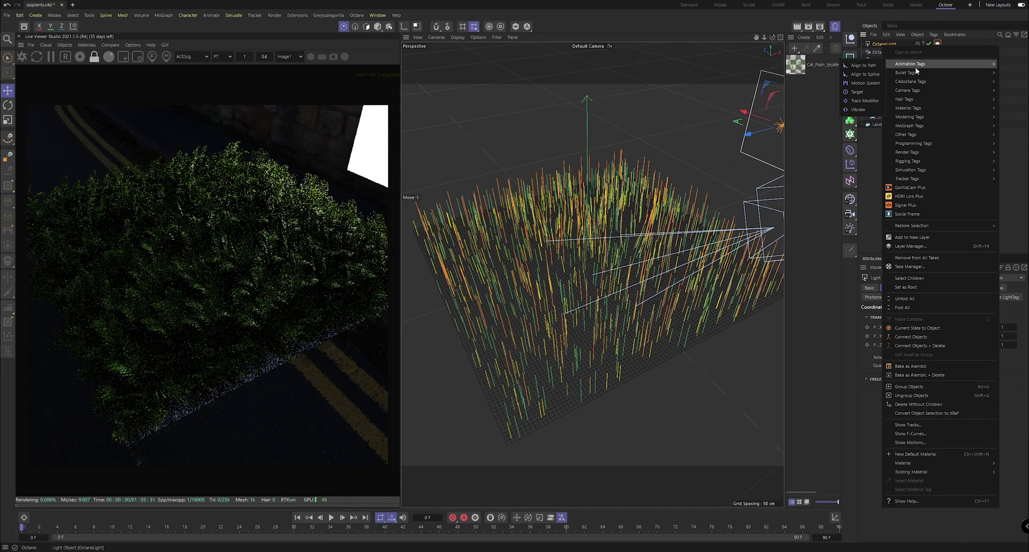
{"action": "left_click", "coordinate": [858, 91]}
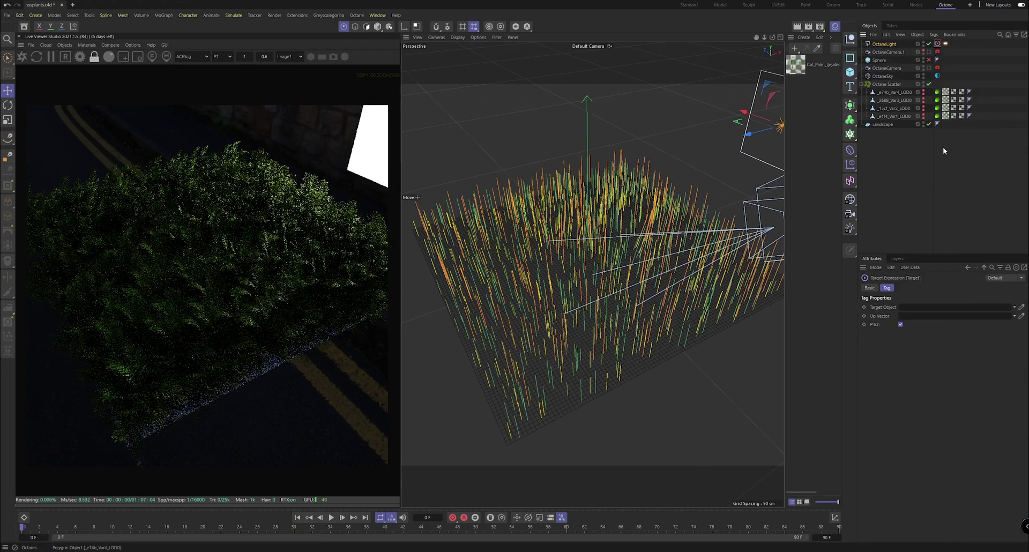
{"action": "key", "text": "v"}
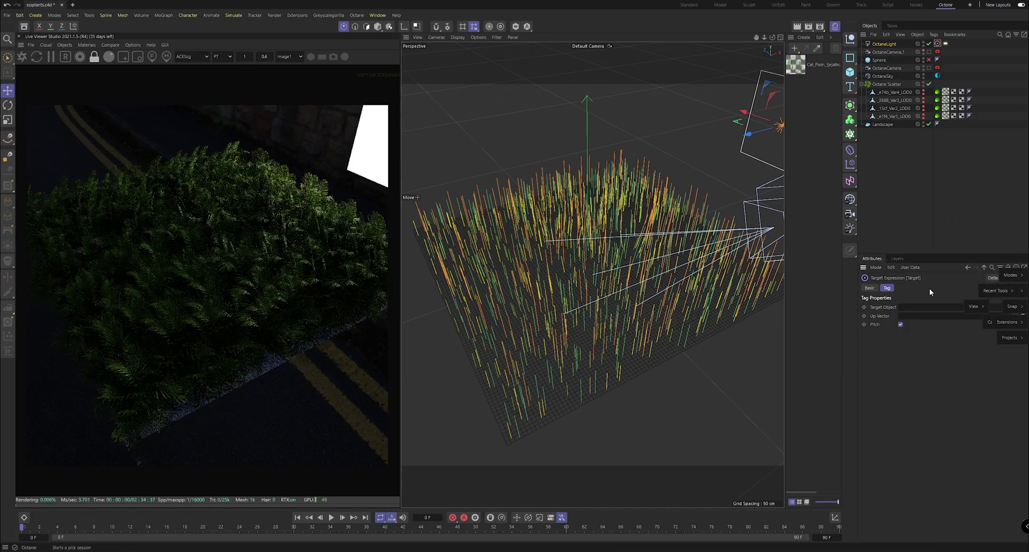
{"action": "left_click", "coordinate": [1021, 308]}
{"action": "left_click", "coordinate": [881, 125]}
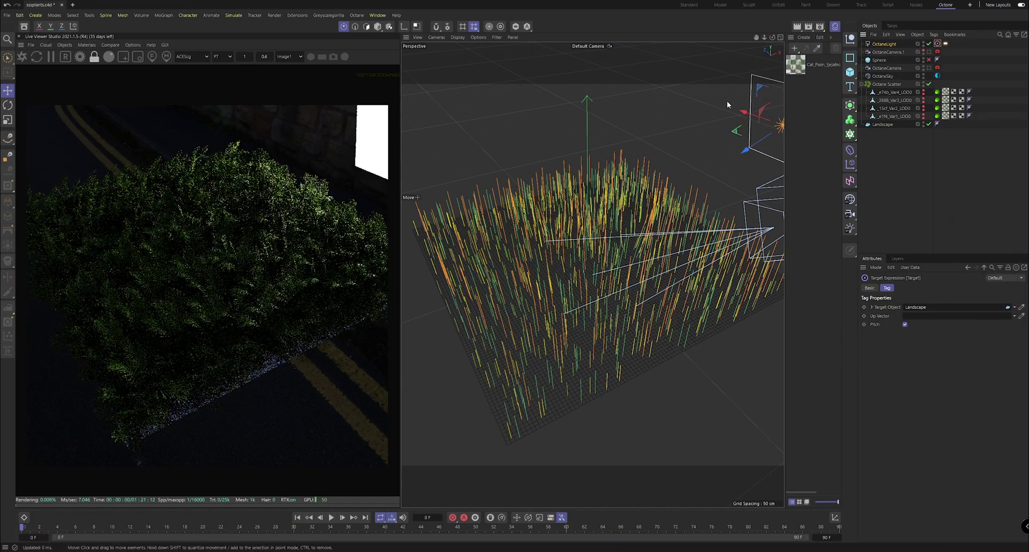
Move the area light farther back from the palms along its own axis, to about X 1224 cm and Y 409 cm
{"action": "scroll", "coordinate": [670, 161], "scroll_direction": "down", "scroll_amount": 8}
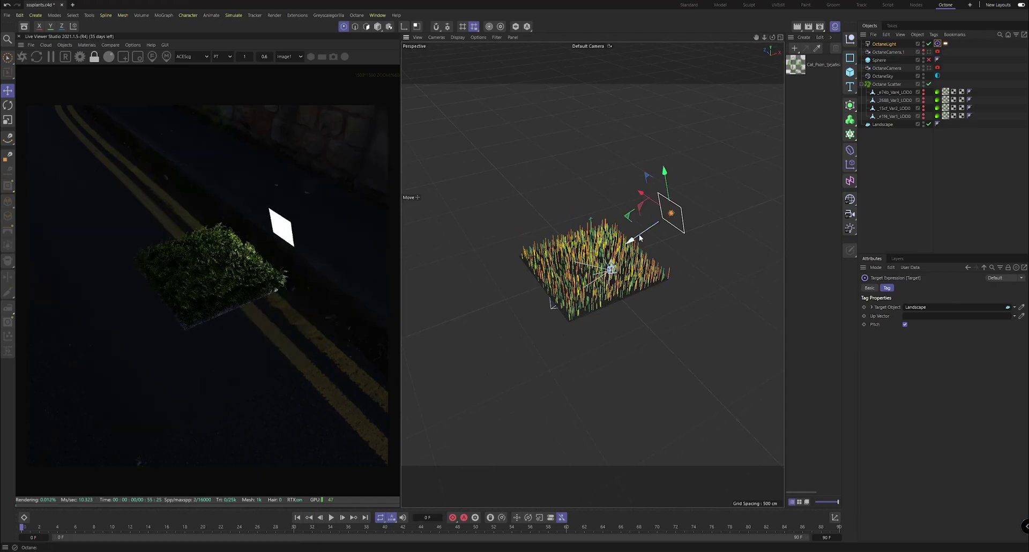
{"action": "left_click_drag", "start_coordinate": [636, 241], "coordinate": [718, 188]}
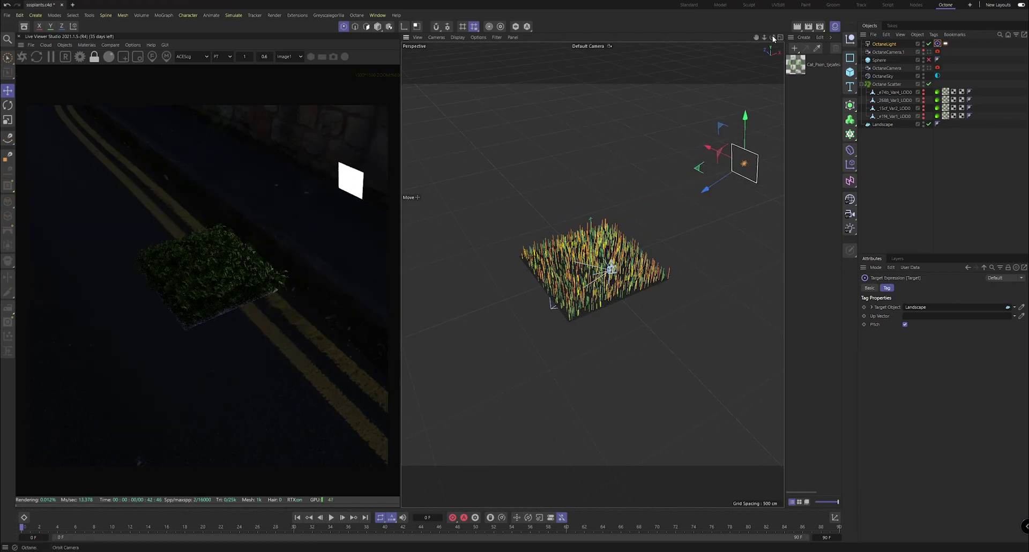
{"action": "left_click_drag", "start_coordinate": [592, 275], "coordinate": [440, 254], "text": "alt"}
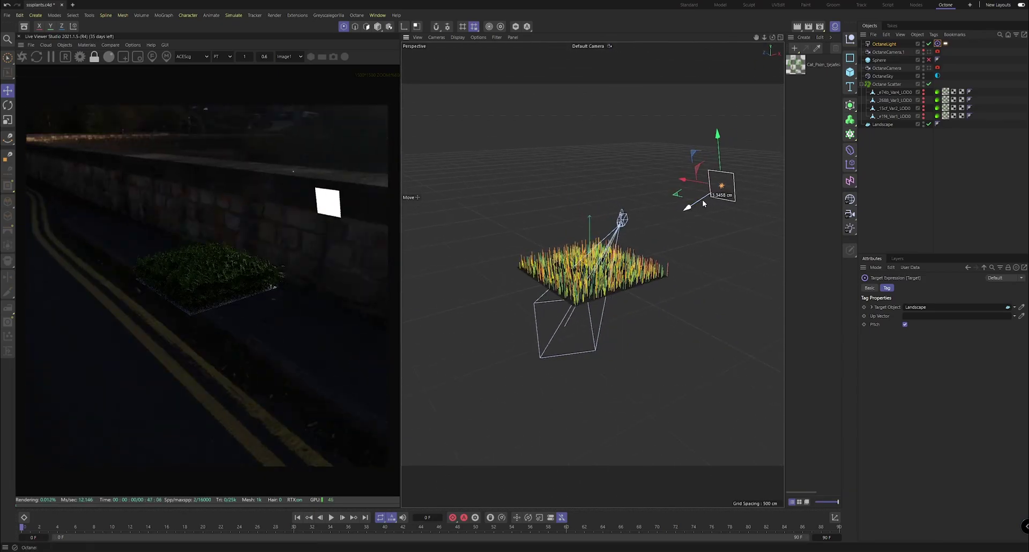
{"action": "left_click_drag", "start_coordinate": [691, 206], "coordinate": [704, 197]}
Scale the area light down slightly and show the OctaneLight object's coordinates
{"action": "key", "text": "t"}
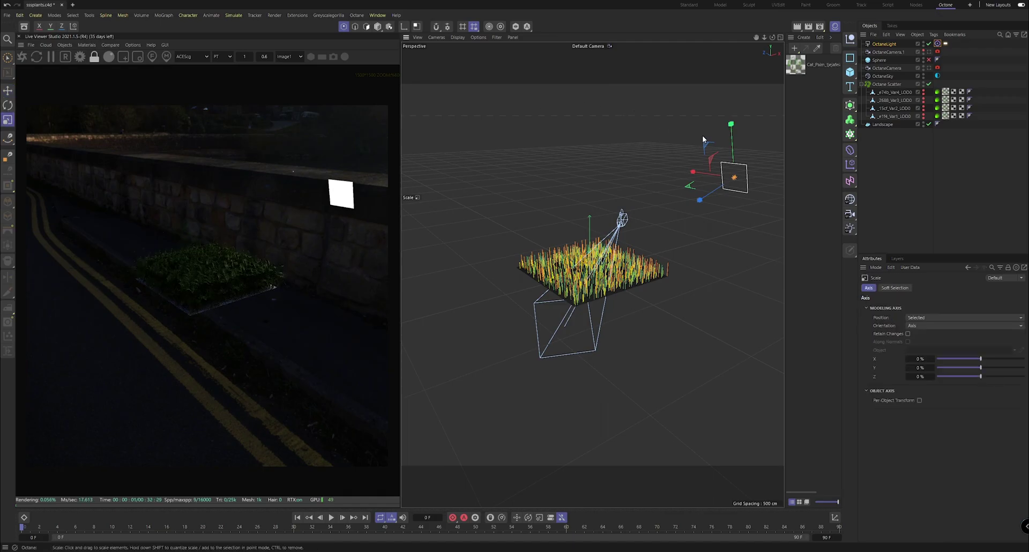
{"action": "mouse_move", "coordinate": [731, 127]}
{"action": "left_mouse_down"}
{"action": "mouse_move", "coordinate": [732, 149]}
{"action": "mouse_move", "coordinate": [738, 125]}
{"action": "left_mouse_up"}
{"action": "left_click", "coordinate": [890, 44]}
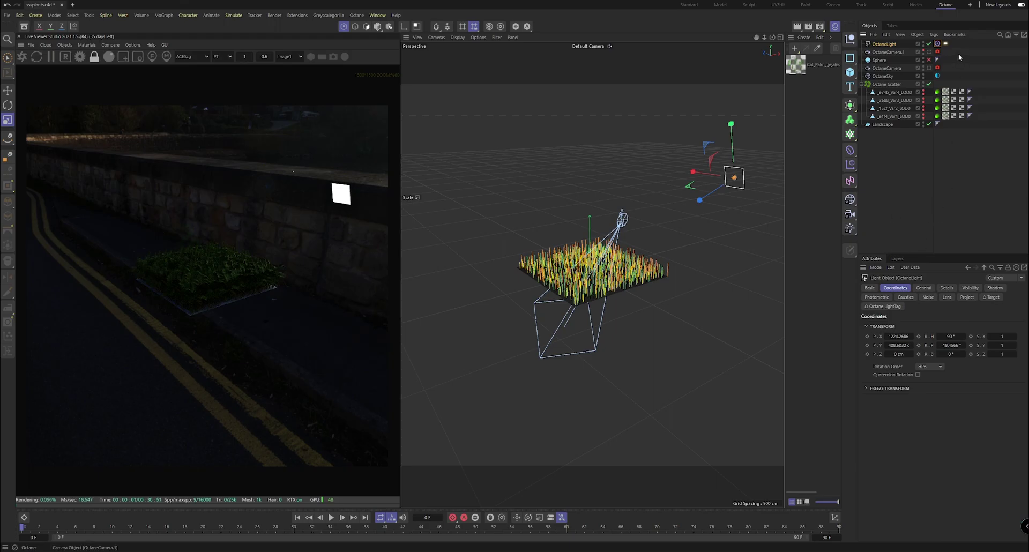
Load a FalloffMap into the texture slot of OctaneLight's light tag and open the falloff shader's settings
{"action": "left_click", "coordinate": [937, 44]}
{"action": "left_click", "coordinate": [937, 45]}
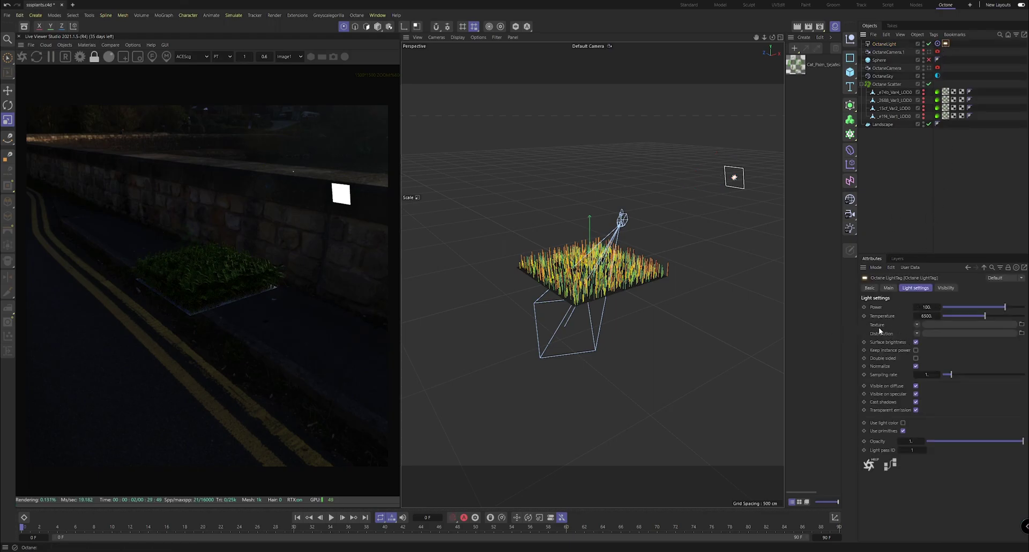
{"action": "left_click", "coordinate": [916, 325]}
{"action": "mouse_move", "coordinate": [934, 482]}
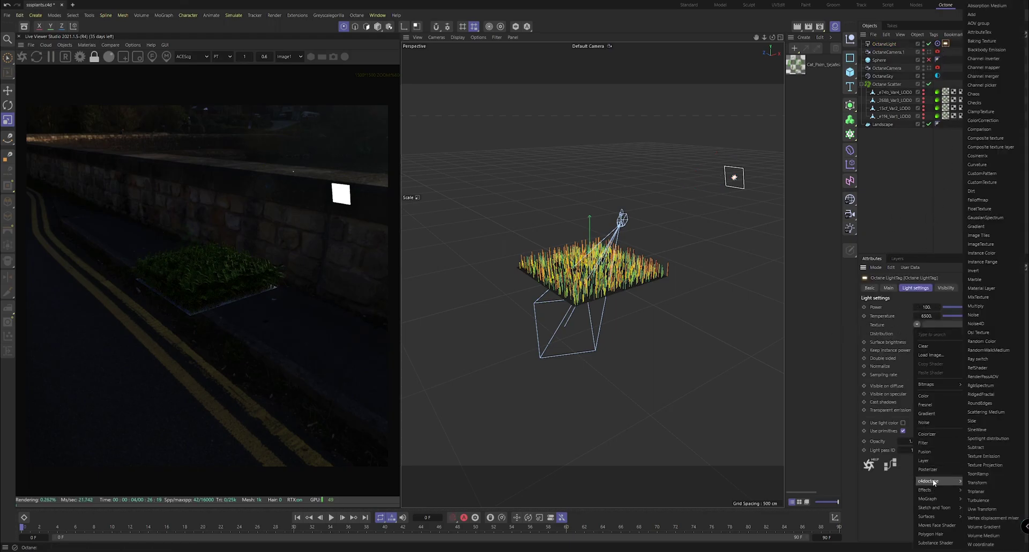
{"action": "left_click", "coordinate": [994, 200]}
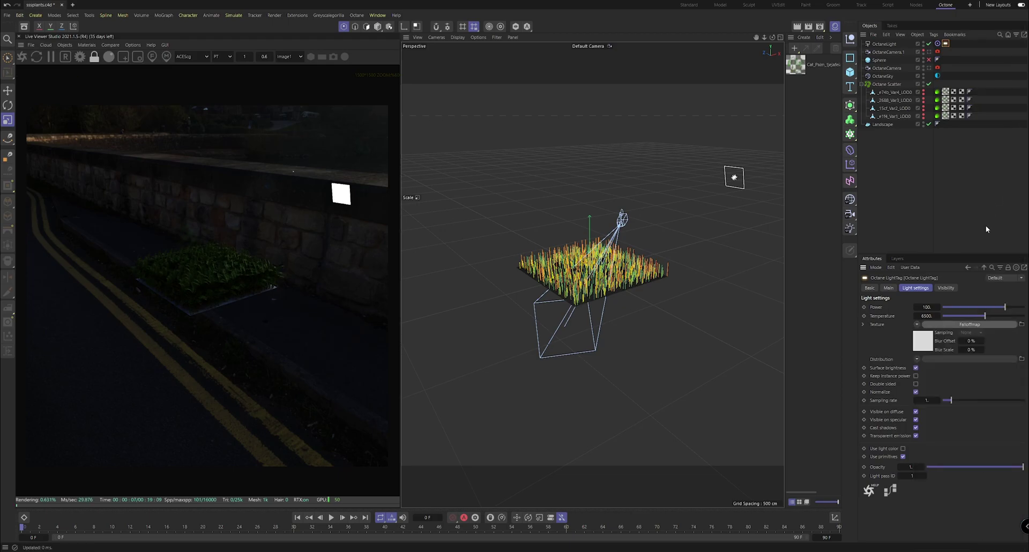
{"action": "left_click", "coordinate": [941, 325]}
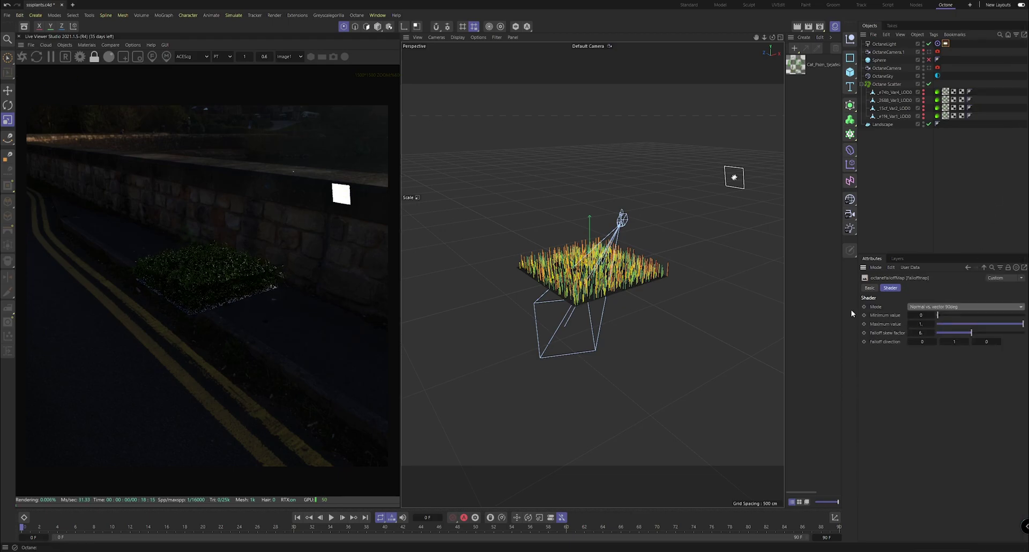
Look through OctaneCamera and switch OctaneLight off and on to compare its effect on the palms
{"action": "left_click", "coordinate": [929, 68]}
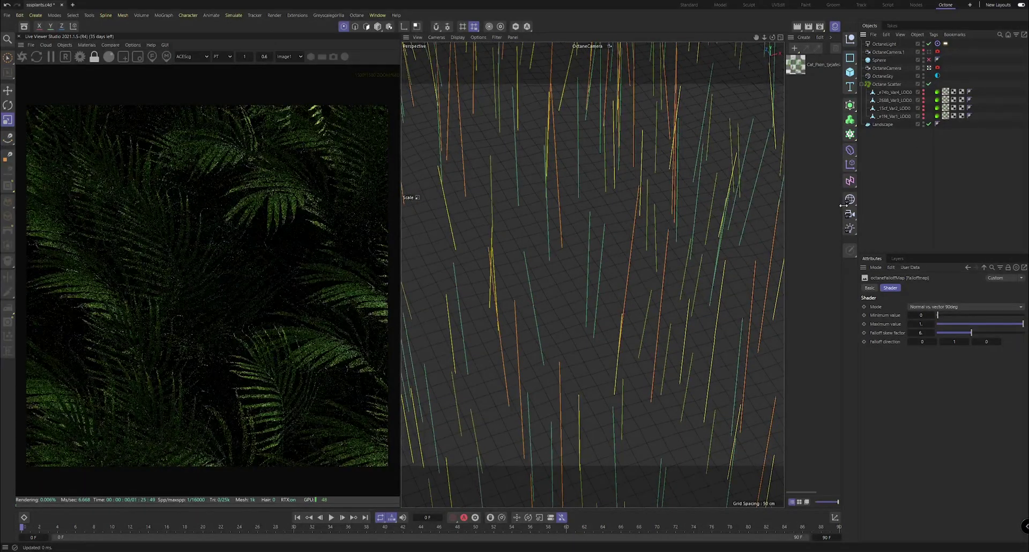
{"action": "scroll", "coordinate": [299, 278], "scroll_direction": "down", "scroll_amount": 1}
{"action": "left_click", "coordinate": [929, 44]}
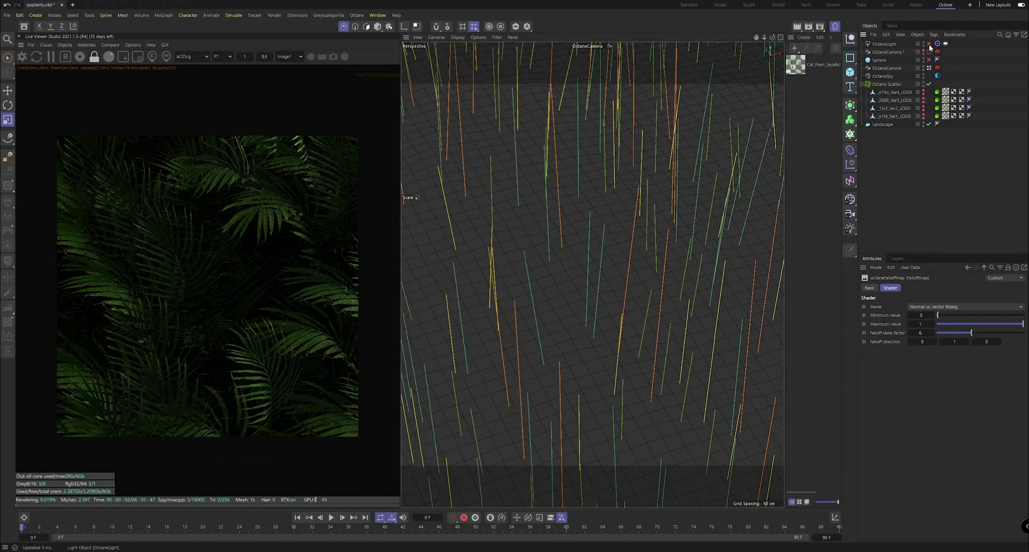
{"action": "left_click", "coordinate": [930, 43]}
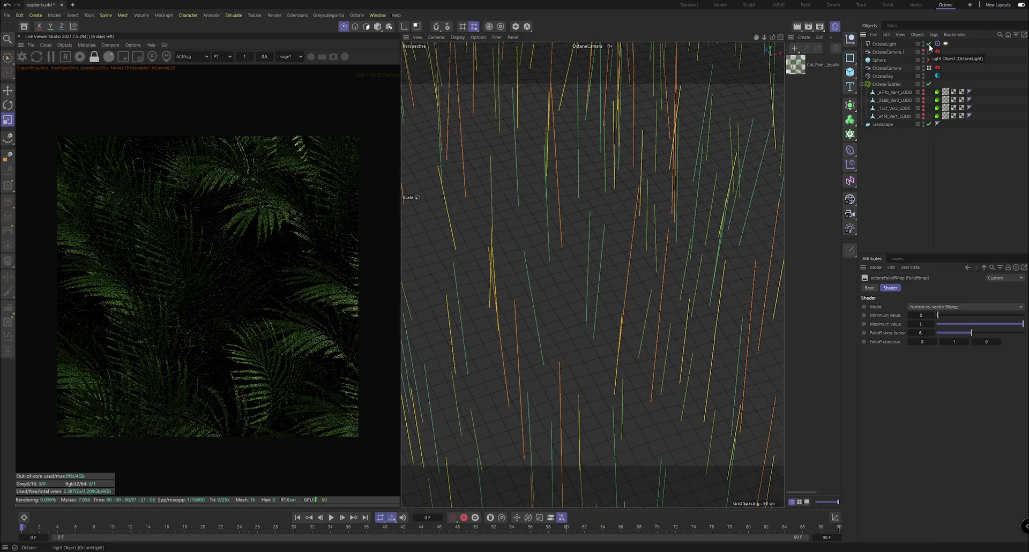
Set the power of OctaneLight's light tag to 500
{"action": "left_click", "coordinate": [945, 43]}
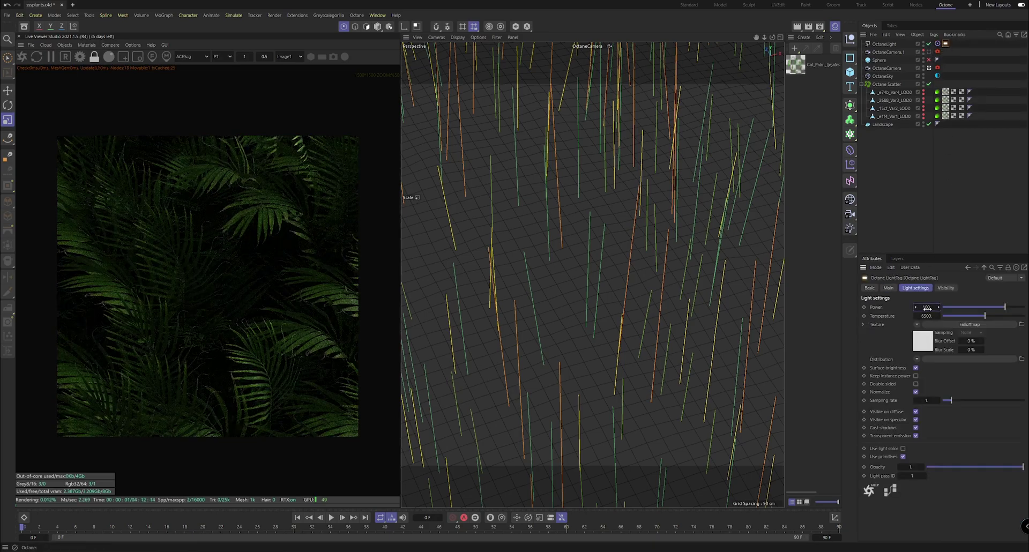
{"action": "type", "text": "500"}
{"action": "key", "text": "Return"}
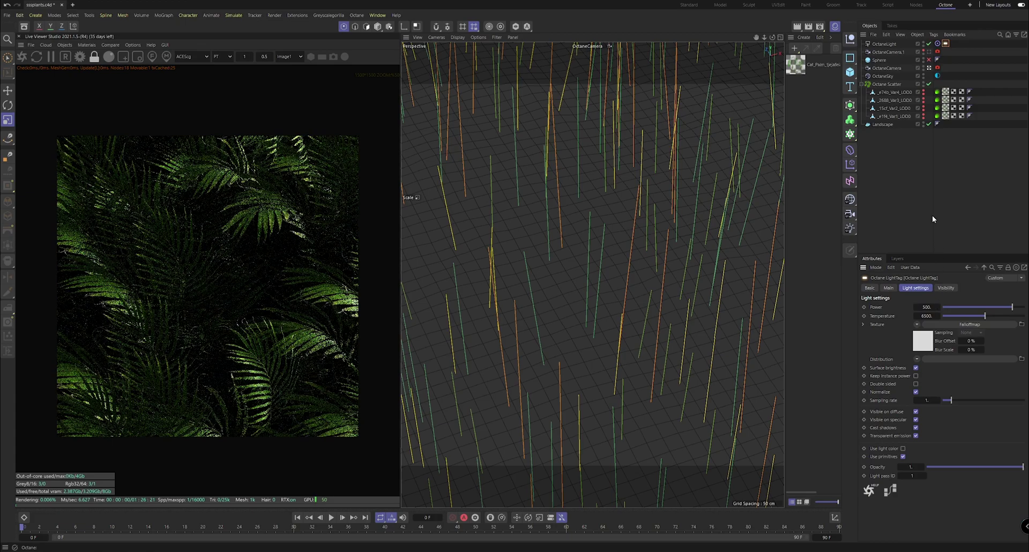
{"action": "left_click", "coordinate": [925, 182]}
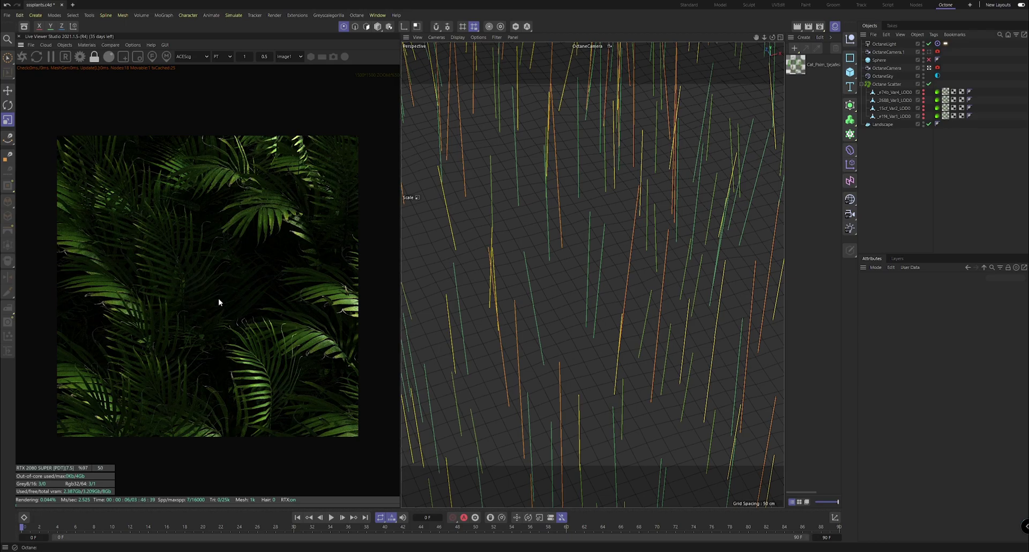
Show all four viewports and move OctaneLight slightly upward along its own axis in the Front view
{"action": "left_click", "coordinate": [929, 45]}
{"action": "left_click", "coordinate": [781, 39]}
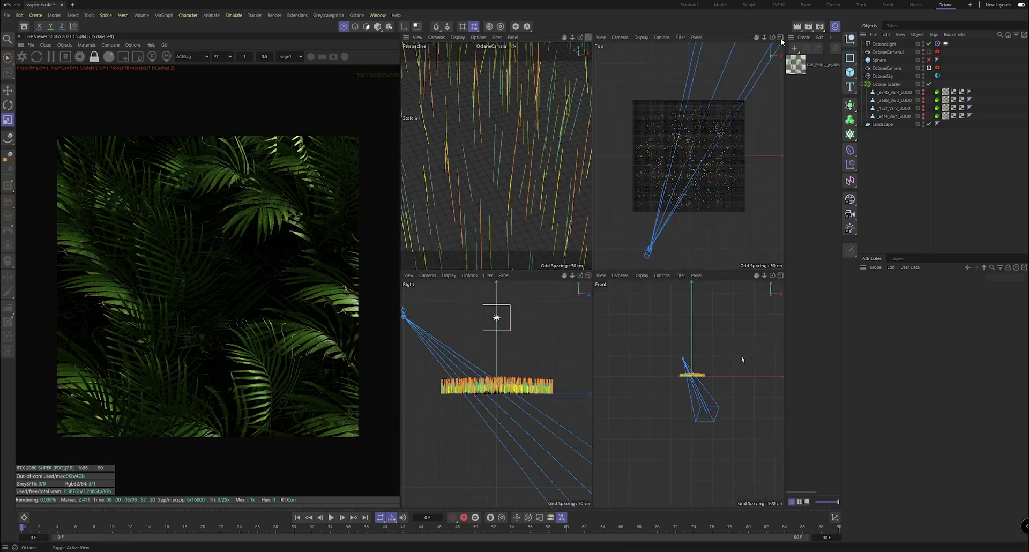
{"action": "left_click", "coordinate": [884, 44]}
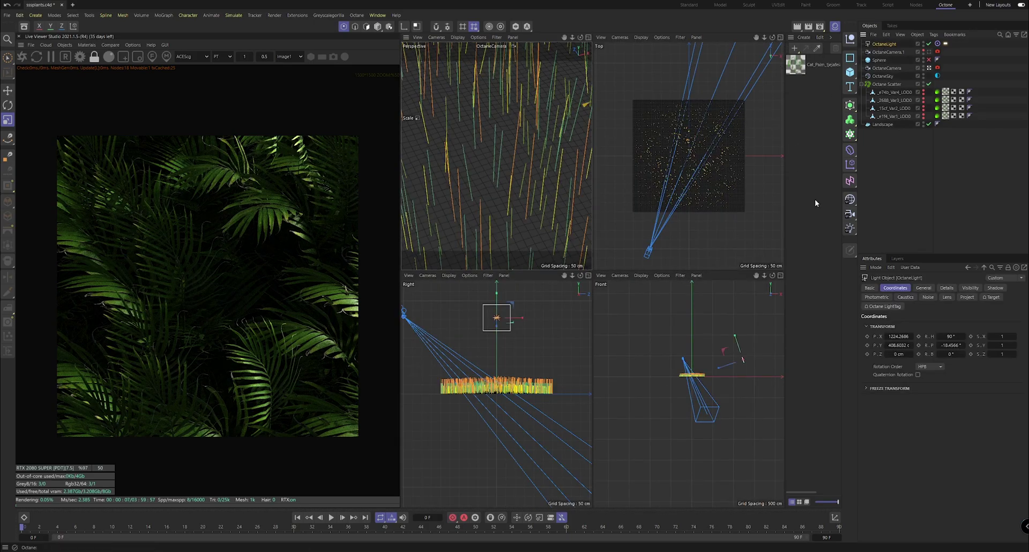
{"action": "left_click", "coordinate": [8, 90]}
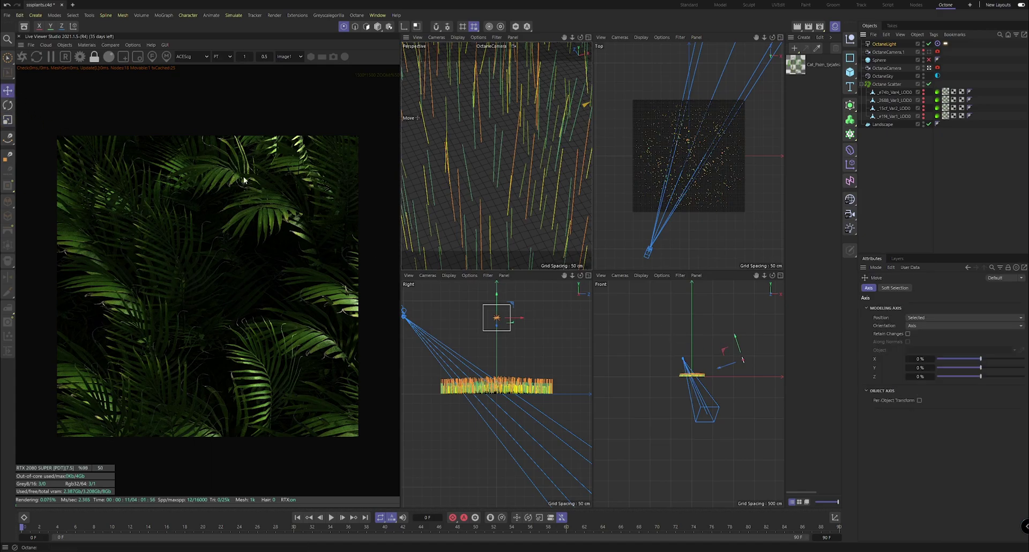
{"action": "mouse_move", "coordinate": [736, 339]}
{"action": "left_mouse_down"}
{"action": "mouse_move", "coordinate": [739, 357]}
{"action": "mouse_move", "coordinate": [739, 337]}
{"action": "left_mouse_up"}
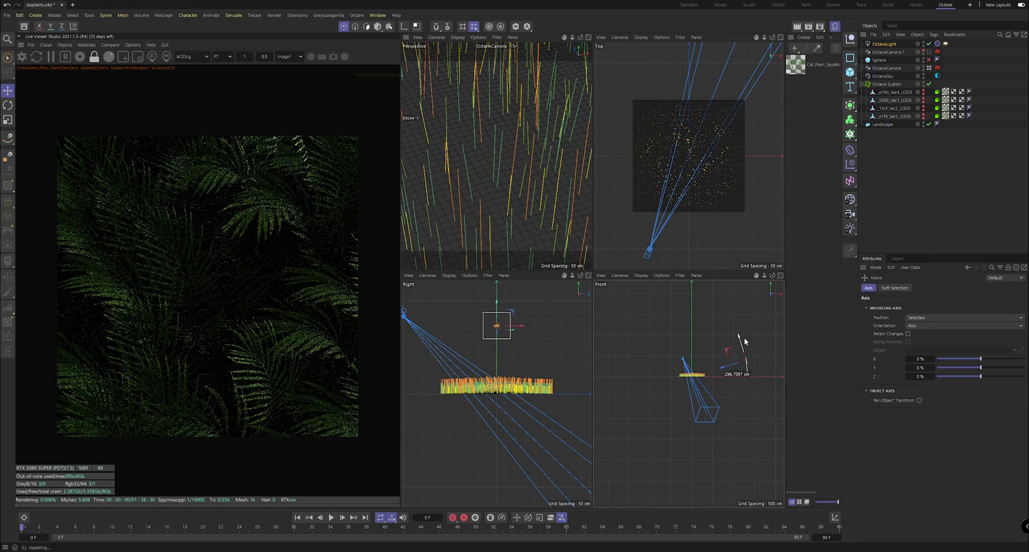
Lower OctaneLight's temperature to about 2997 for a warmer light
{"action": "left_click", "coordinate": [946, 44]}
{"action": "left_click_drag", "start_coordinate": [980, 316], "coordinate": [964, 317]}
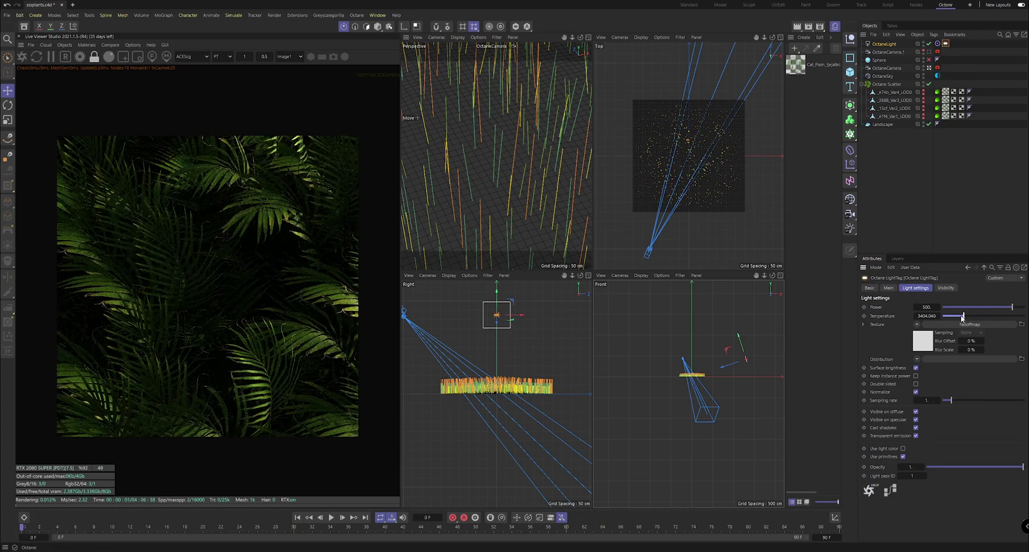
{"action": "left_click_drag", "start_coordinate": [962, 317], "coordinate": [960, 317]}
Move OctaneLight farther back from the palms along its own axis and set its power to 1500
{"action": "left_click_drag", "start_coordinate": [732, 373], "coordinate": [749, 366]}
{"action": "double_click", "coordinate": [933, 308]}
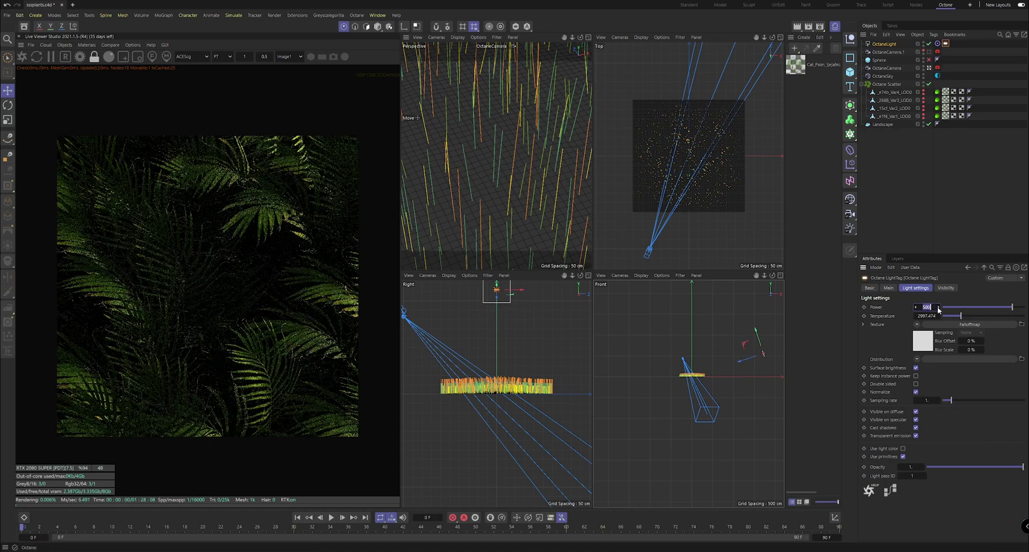
{"action": "type", "text": "1500"}
{"action": "key", "text": "Return"}
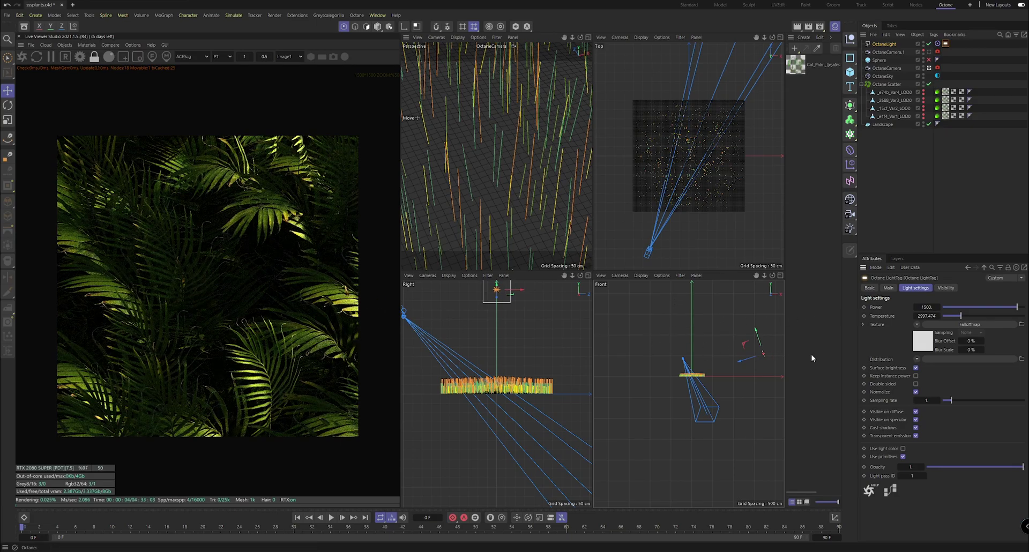
Raise OctaneLight in the Front view and switch it off and on to compare its contribution
{"action": "left_click_drag", "start_coordinate": [758, 337], "coordinate": [750, 326]}
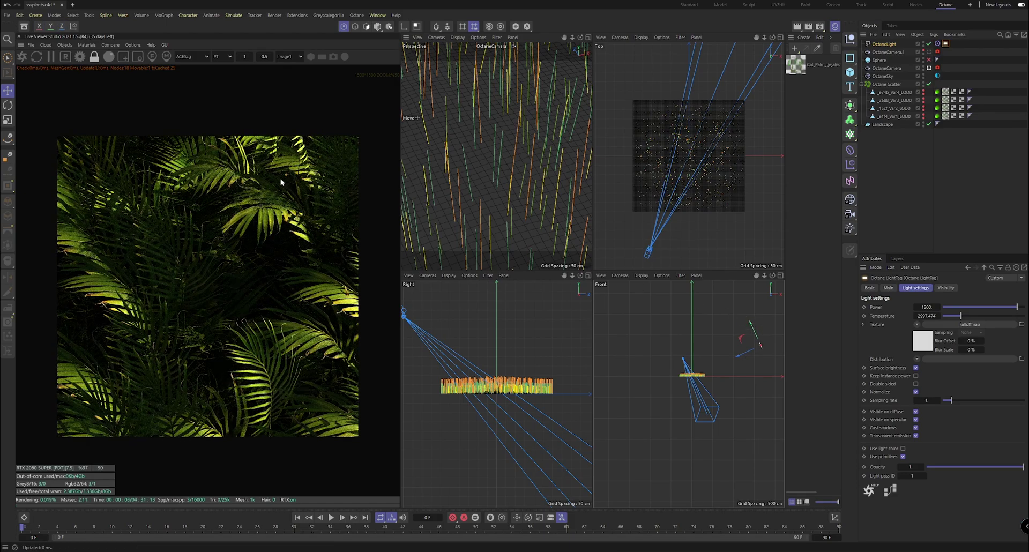
{"action": "left_click", "coordinate": [930, 44]}
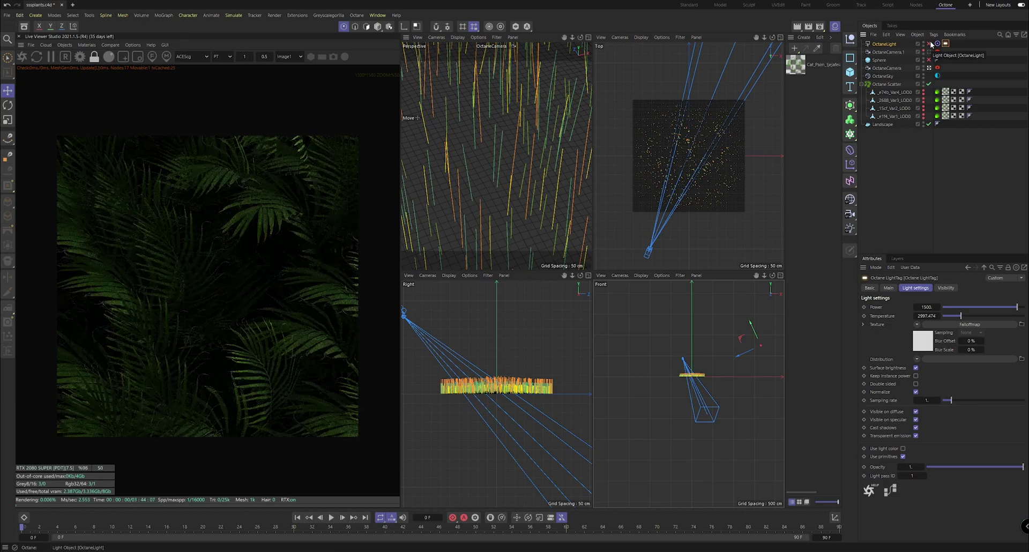
{"action": "left_click", "coordinate": [929, 44]}
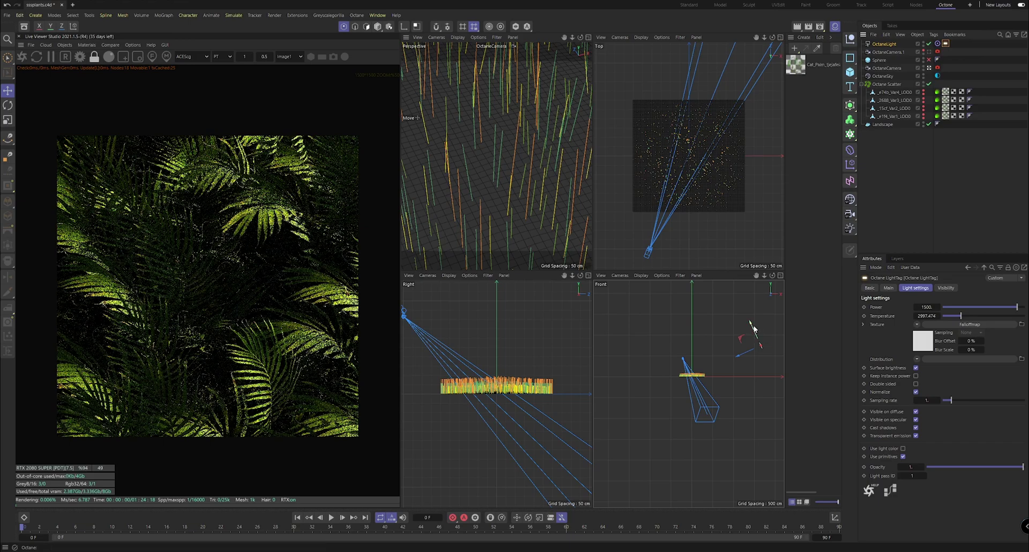
Lower OctaneLight in the Front view for a more grazing angle and return to the single Perspective view
{"action": "left_click_drag", "start_coordinate": [752, 327], "coordinate": [738, 367]}
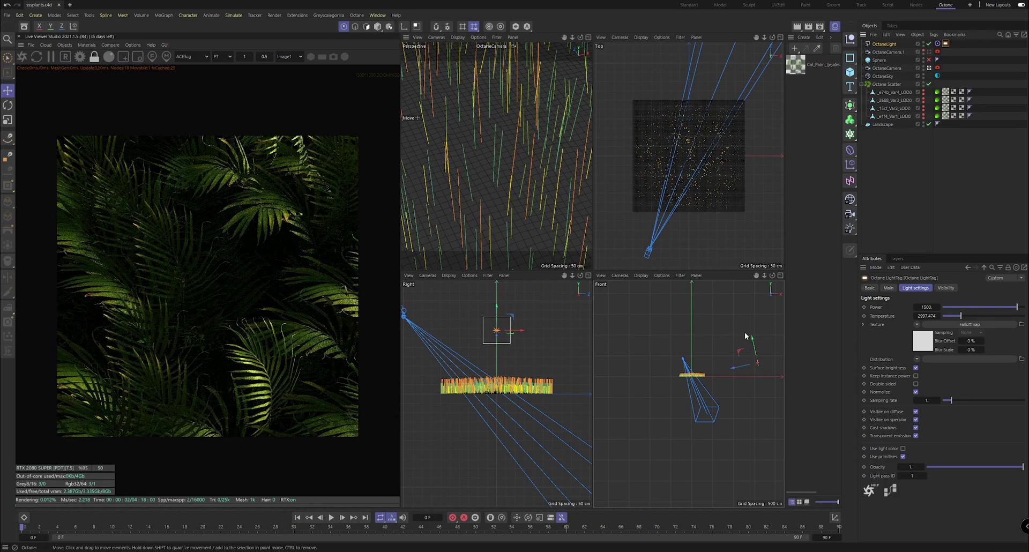
{"action": "left_click_drag", "start_coordinate": [753, 342], "coordinate": [752, 339]}
{"action": "left_click", "coordinate": [589, 37]}
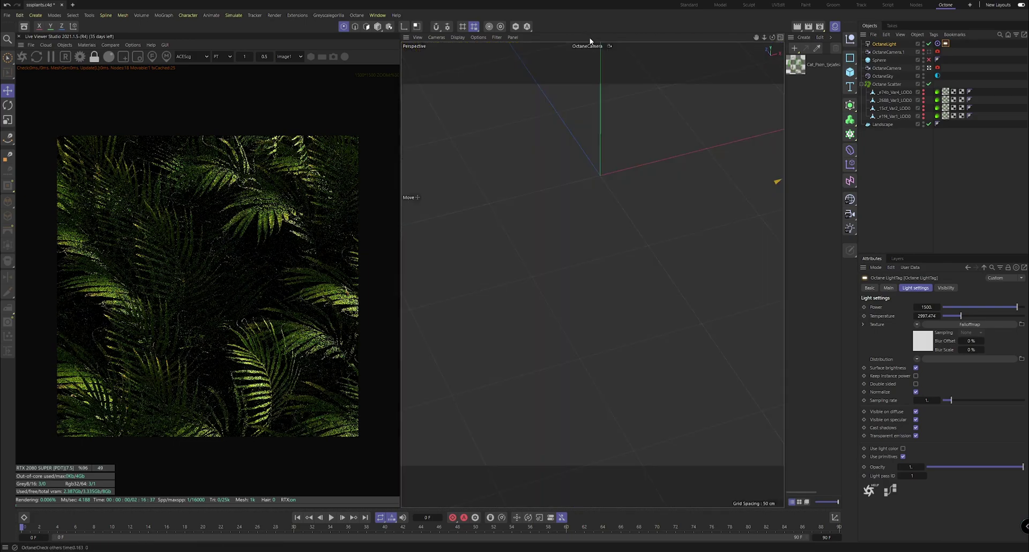
{"action": "left_click", "coordinate": [920, 203]}
Open the Cat_Palm material, show its Transmission channel, and open its node graph
{"action": "double_click", "coordinate": [797, 66]}
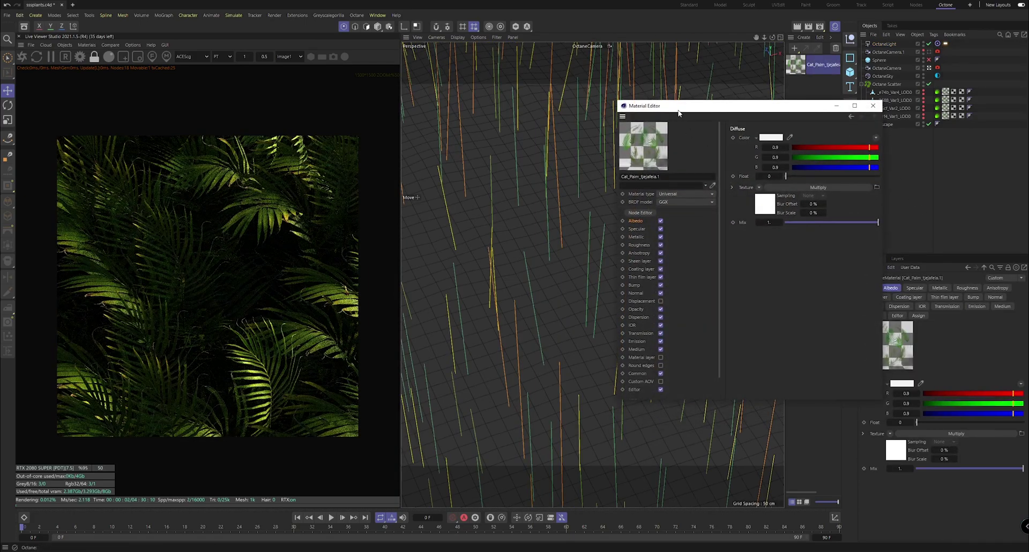
{"action": "left_click_drag", "start_coordinate": [595, 77], "coordinate": [639, 95]}
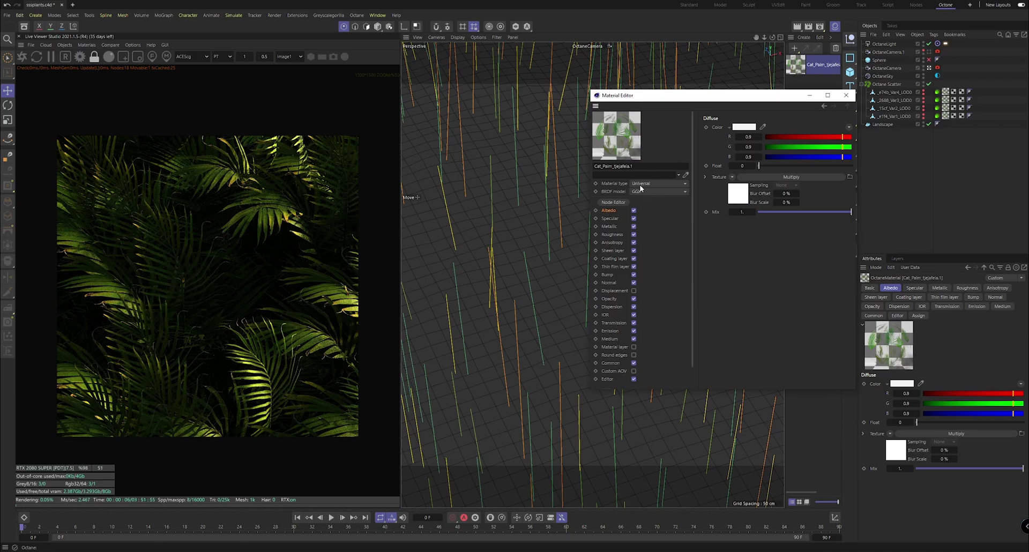
{"action": "left_click", "coordinate": [614, 323]}
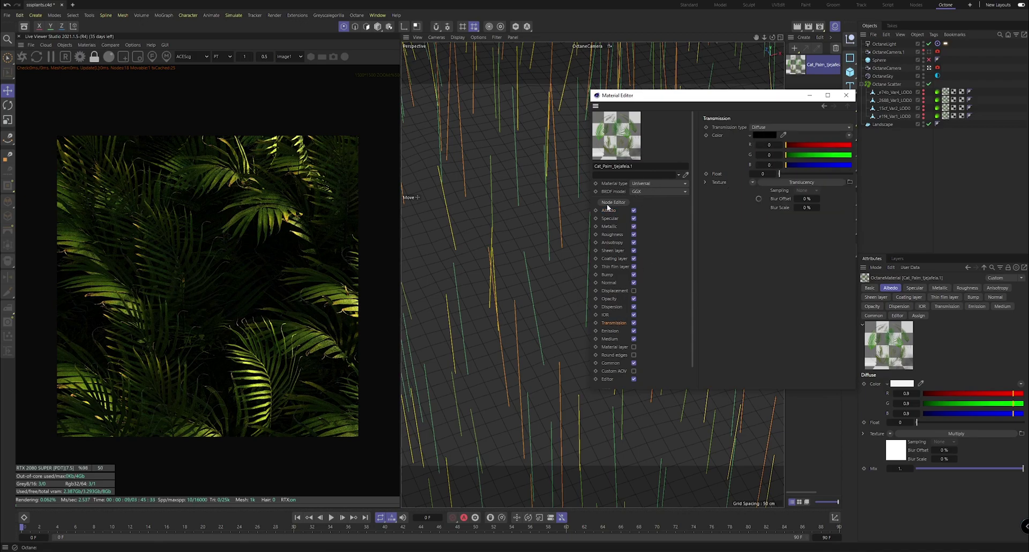
{"action": "left_click", "coordinate": [613, 202]}
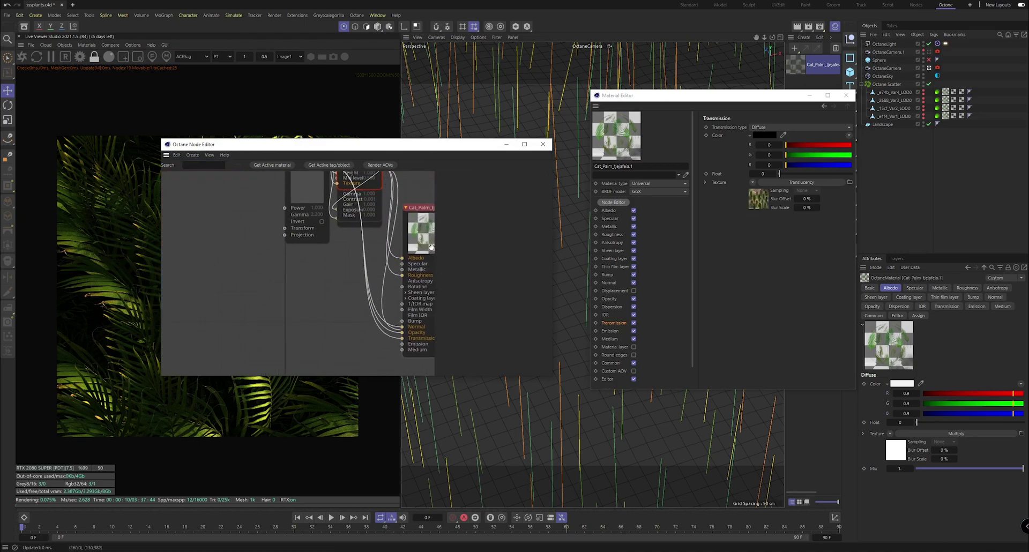
Rearrange the palm material's nodes, moving the ColorCorrection nodes down to clear the texture connections
{"action": "left_click", "coordinate": [287, 263]}
{"action": "left_click_drag", "start_coordinate": [315, 214], "coordinate": [266, 244]}
{"action": "left_click_drag", "start_coordinate": [310, 213], "coordinate": [235, 243]}
{"action": "left_click_drag", "start_coordinate": [310, 212], "coordinate": [328, 277]}
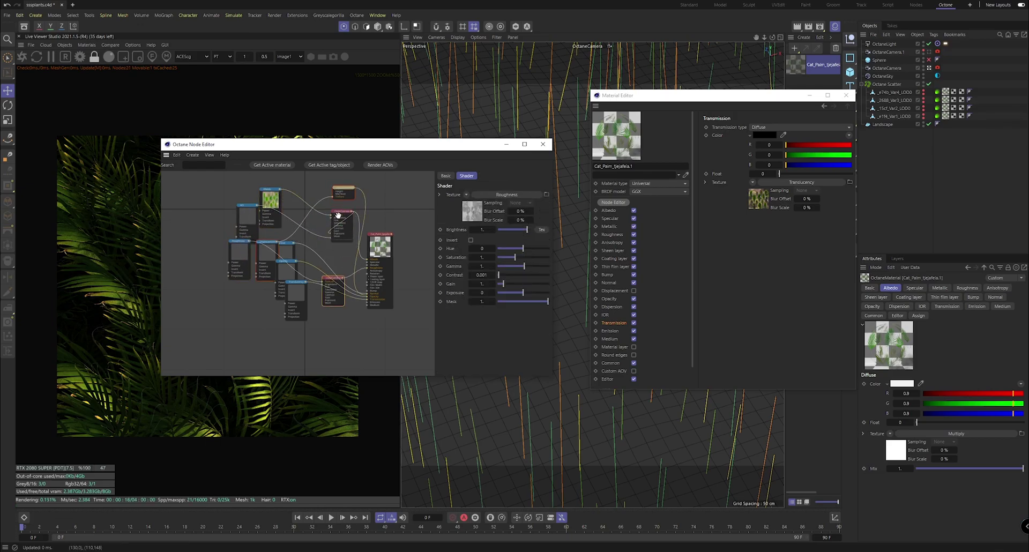
{"action": "left_click_drag", "start_coordinate": [343, 211], "coordinate": [377, 339]}
Store the render buffer, disconnect the Translucency texture from Transmission, and compare both renders with the A/B slider
{"action": "left_click", "coordinate": [110, 45]}
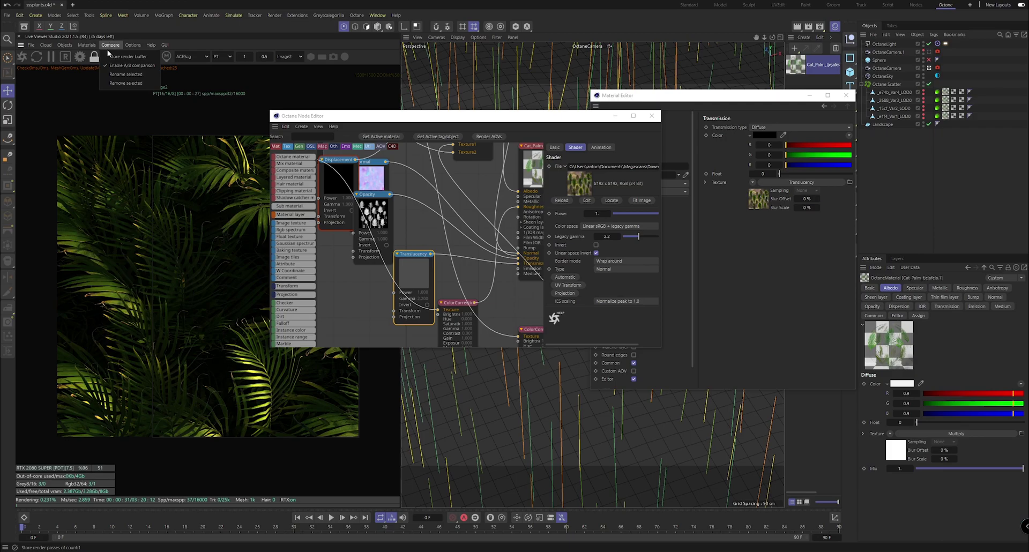
{"action": "left_click", "coordinate": [128, 56]}
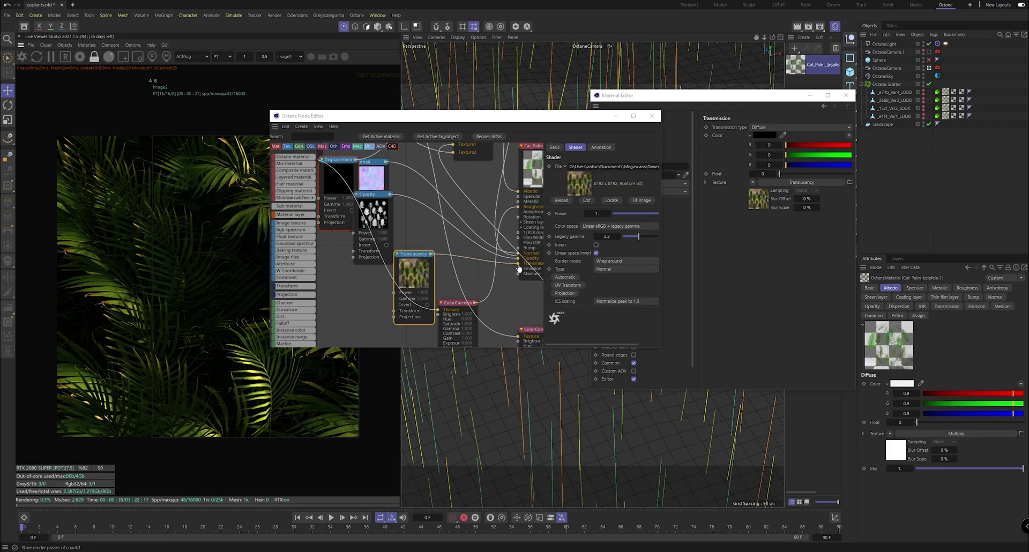
{"action": "left_click_drag", "start_coordinate": [518, 264], "coordinate": [507, 293]}
{"action": "left_click_drag", "start_coordinate": [296, 116], "coordinate": [434, 115]}
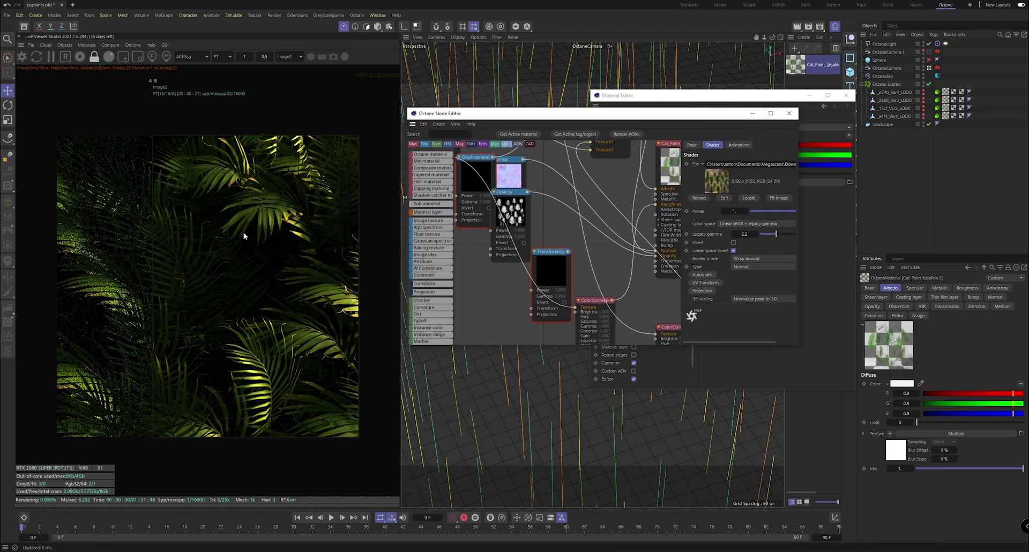
{"action": "left_click_drag", "start_coordinate": [152, 270], "coordinate": [111, 263]}
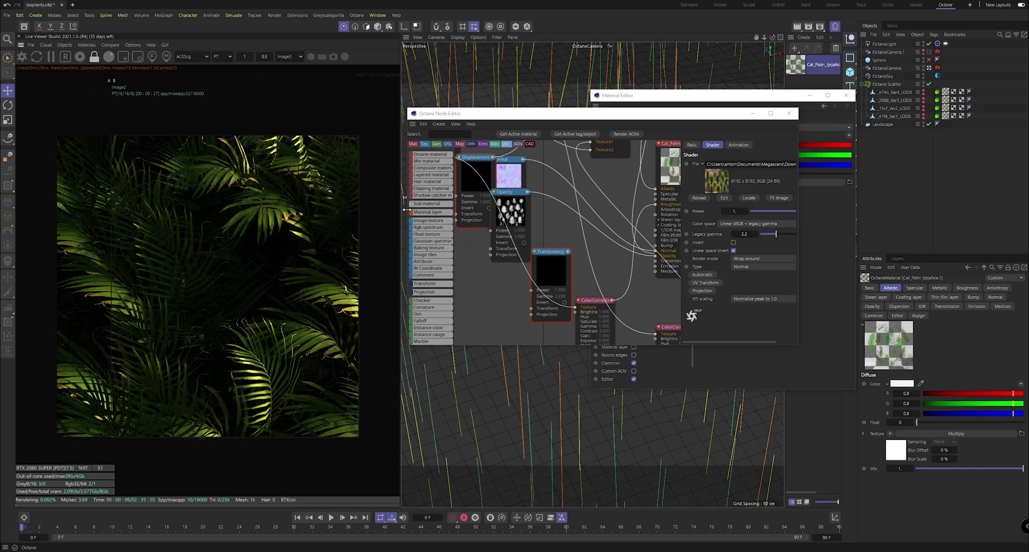
Reconnect the Translucency texture to the Transmission input and minimise the node and material editors
{"action": "left_click_drag", "start_coordinate": [568, 252], "coordinate": [656, 261]}
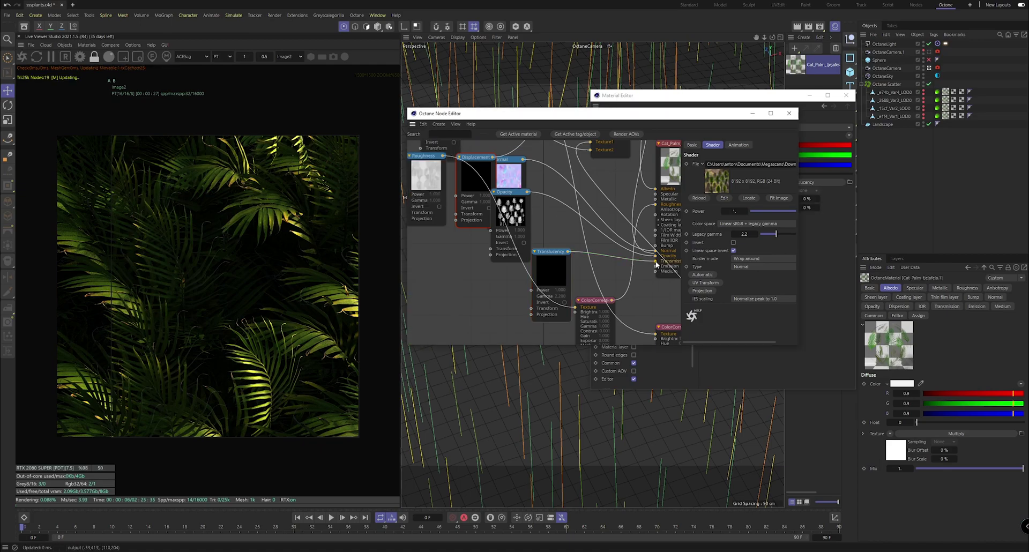
{"action": "left_click", "coordinate": [752, 113]}
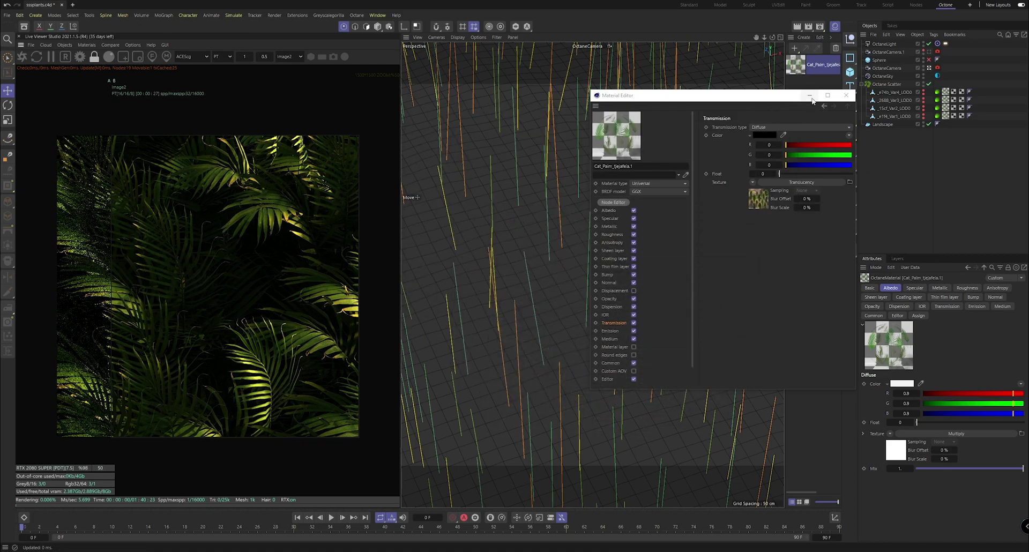
{"action": "left_click", "coordinate": [810, 95]}
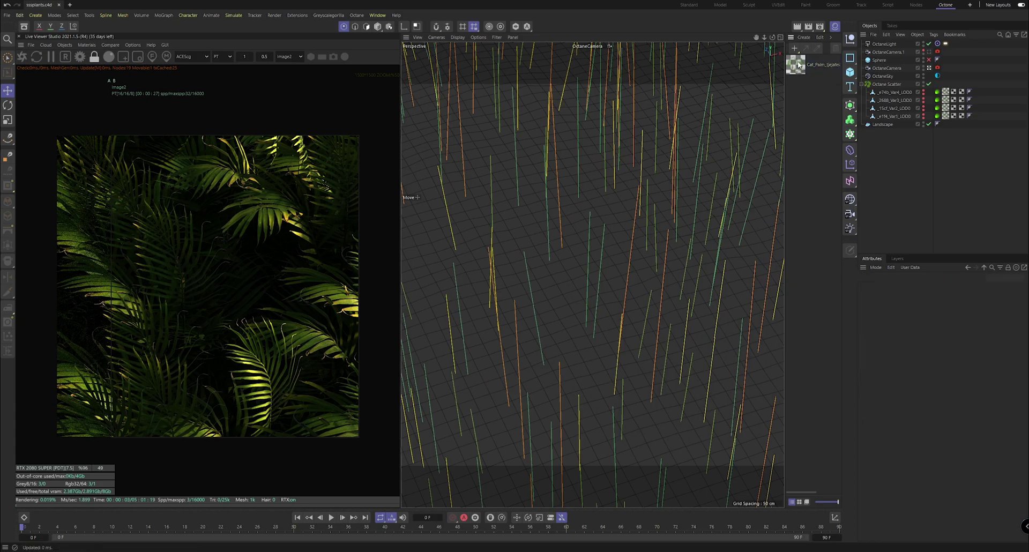
Duplicate the Cat_Palm material
{"action": "key", "text": "ctrl+c"}
{"action": "key", "text": "ctrl+v"}
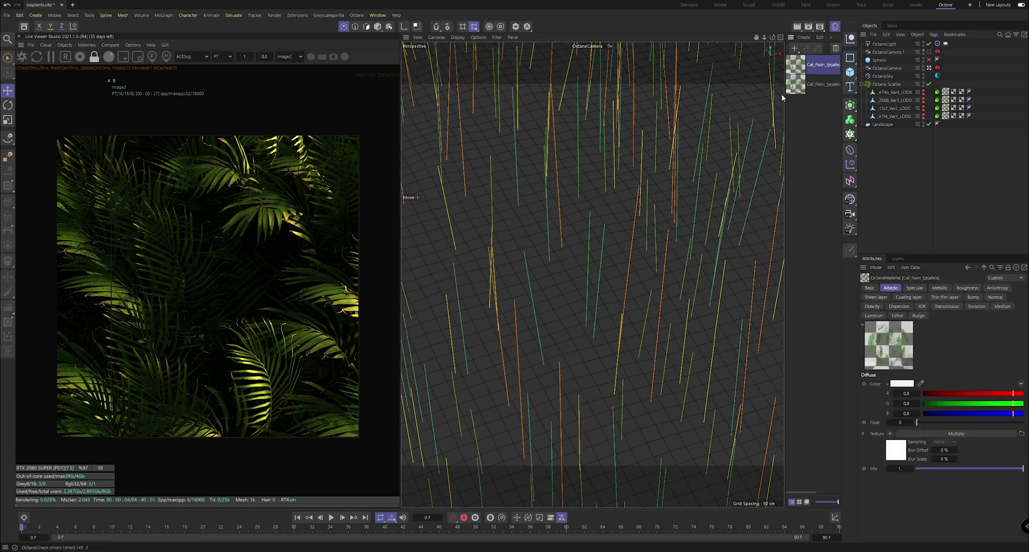
Change the duplicated Cat_Palm material's type from Universal to Glossy
{"action": "double_click", "coordinate": [797, 56]}
{"action": "left_click", "coordinate": [652, 183]}
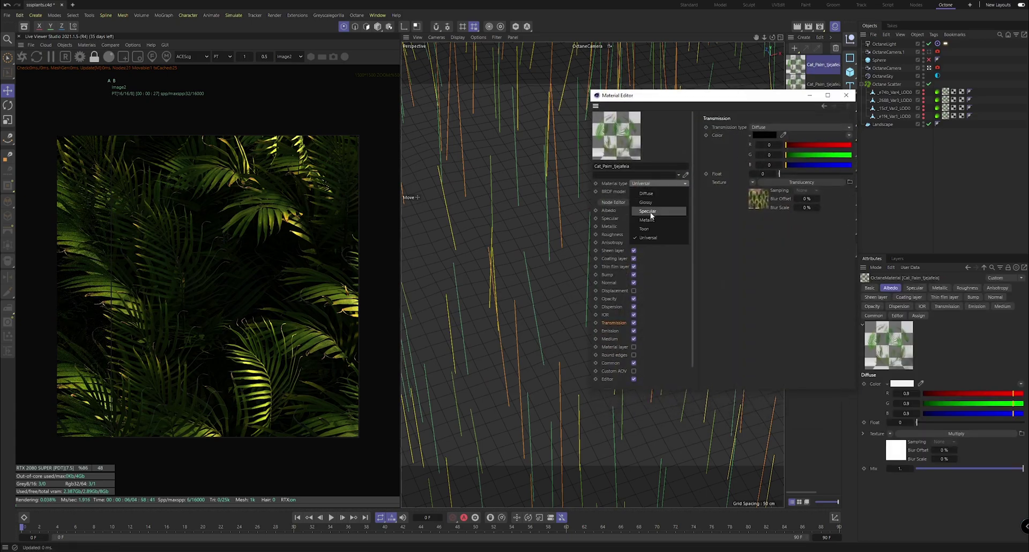
{"action": "left_click", "coordinate": [651, 202]}
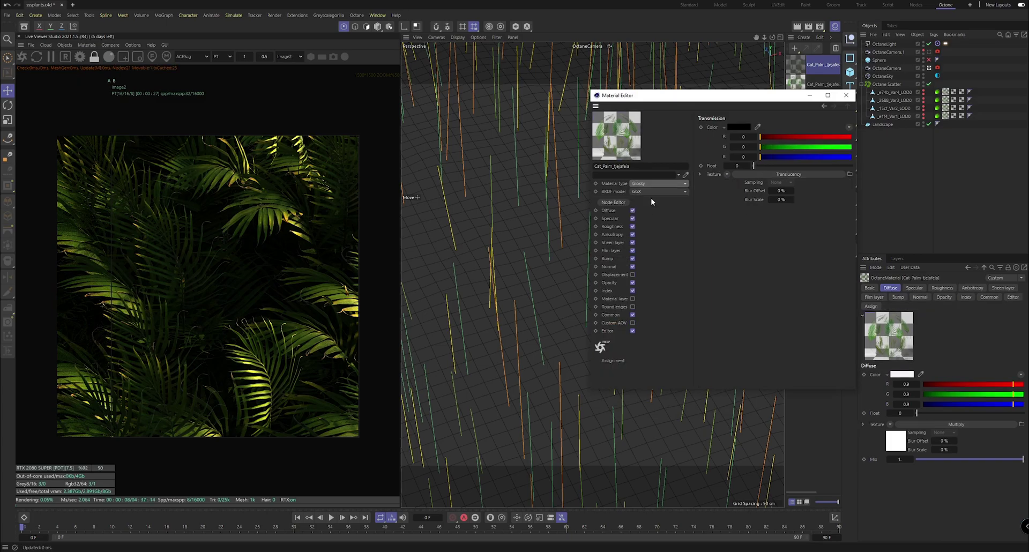
{"action": "left_click", "coordinate": [810, 96]}
Duplicate the glossy Cat_Palm material and set the copy's material type to Diffuse
{"action": "key", "text": "ctrl+c"}
{"action": "key", "text": "ctrl+v"}
{"action": "double_click", "coordinate": [796, 64]}
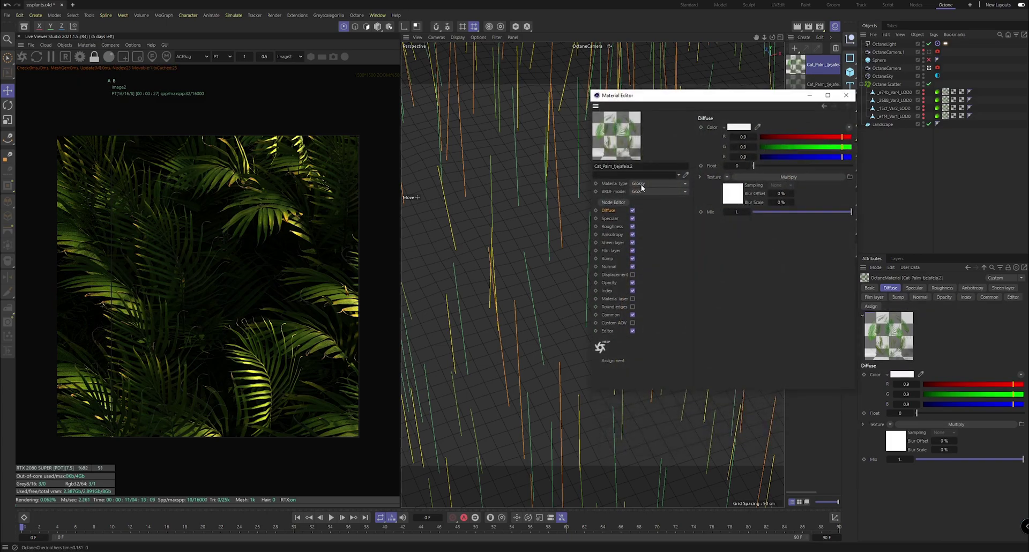
{"action": "left_click", "coordinate": [643, 185]}
{"action": "left_click", "coordinate": [648, 194]}
{"action": "left_click", "coordinate": [810, 95]}
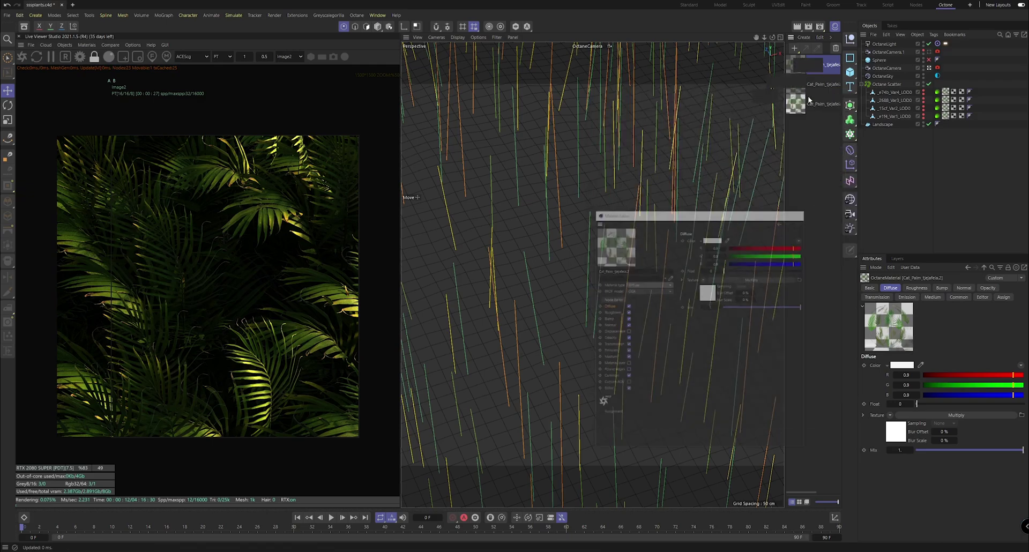
{"action": "key", "text": "v"}
Set the specular colour of the glossy Cat_Palm material to white
{"action": "left_click", "coordinate": [795, 83]}
{"action": "double_click", "coordinate": [795, 82]}
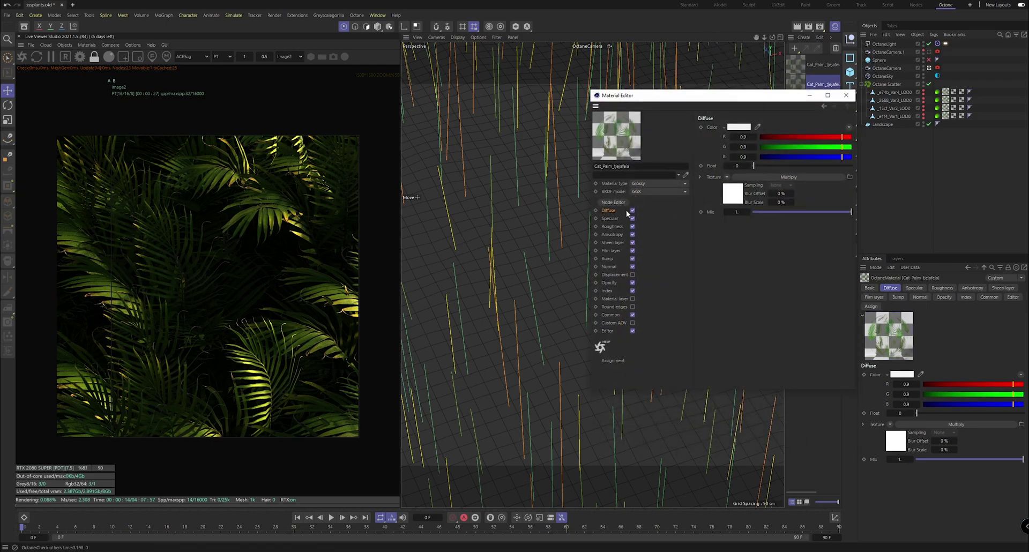
{"action": "left_click", "coordinate": [610, 218]}
{"action": "left_click", "coordinate": [739, 127]}
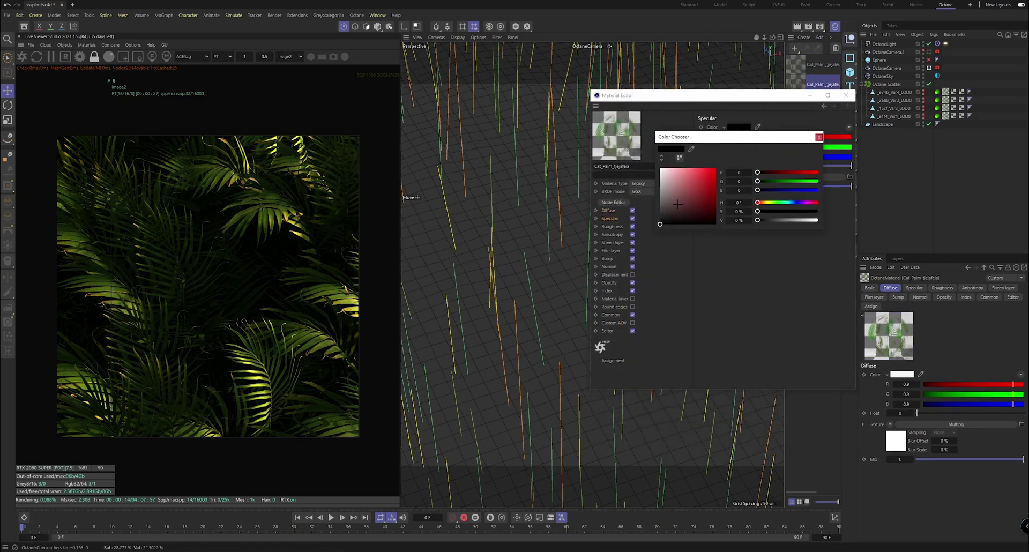
{"action": "left_click", "coordinate": [661, 168]}
{"action": "left_click", "coordinate": [819, 137]}
{"action": "left_click", "coordinate": [810, 95]}
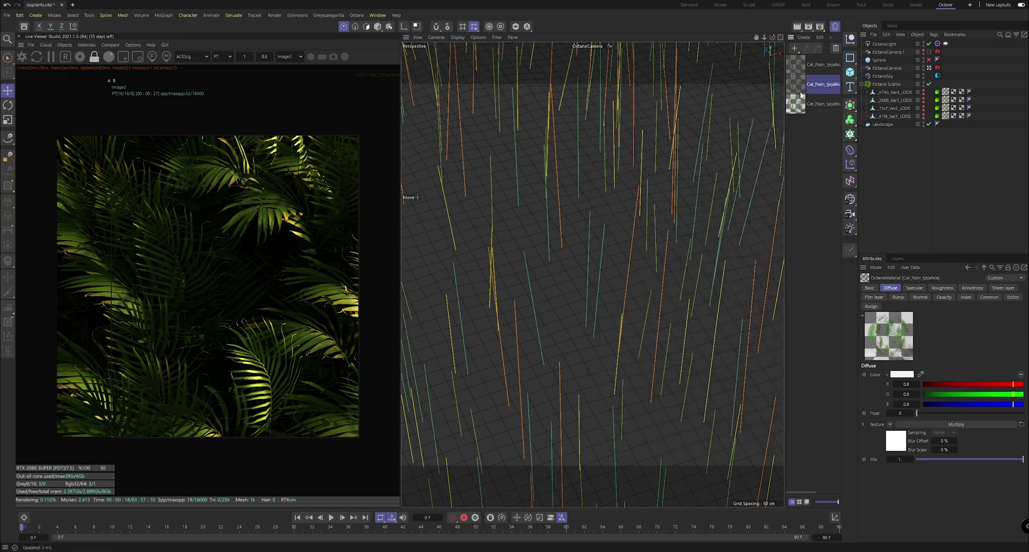
{"action": "key", "text": "v"}
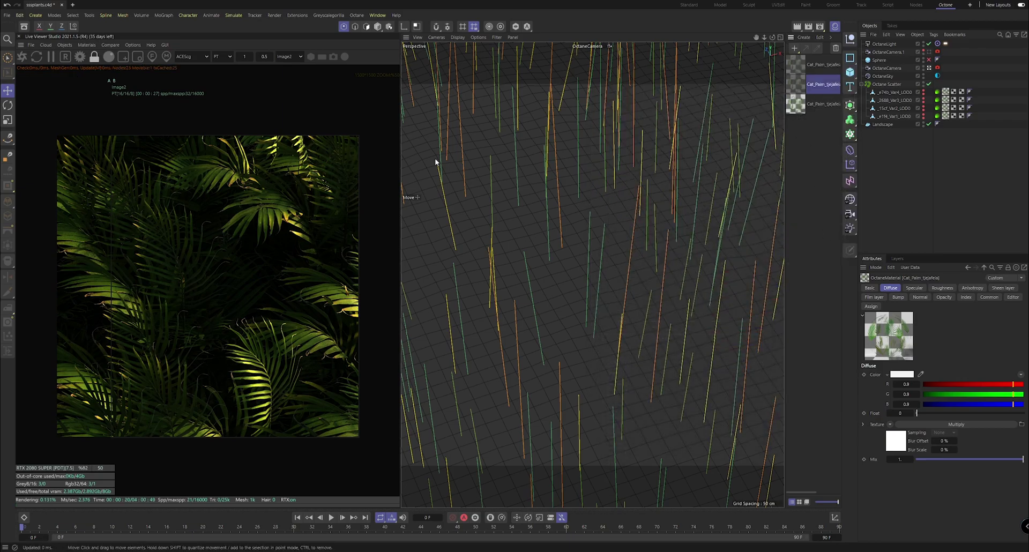
Create an Octane Mix material with the diffuse Cat_Palm copy as Material1 and the glossy Cat_Palm as Material2
{"action": "left_click", "coordinate": [87, 45]}
{"action": "mouse_move", "coordinate": [110, 85]}
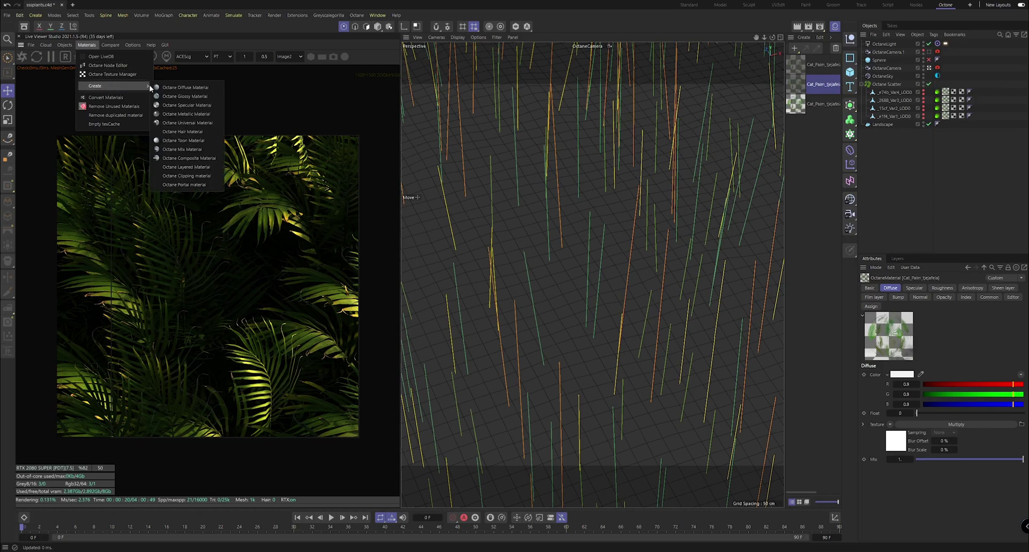
{"action": "left_click", "coordinate": [181, 149]}
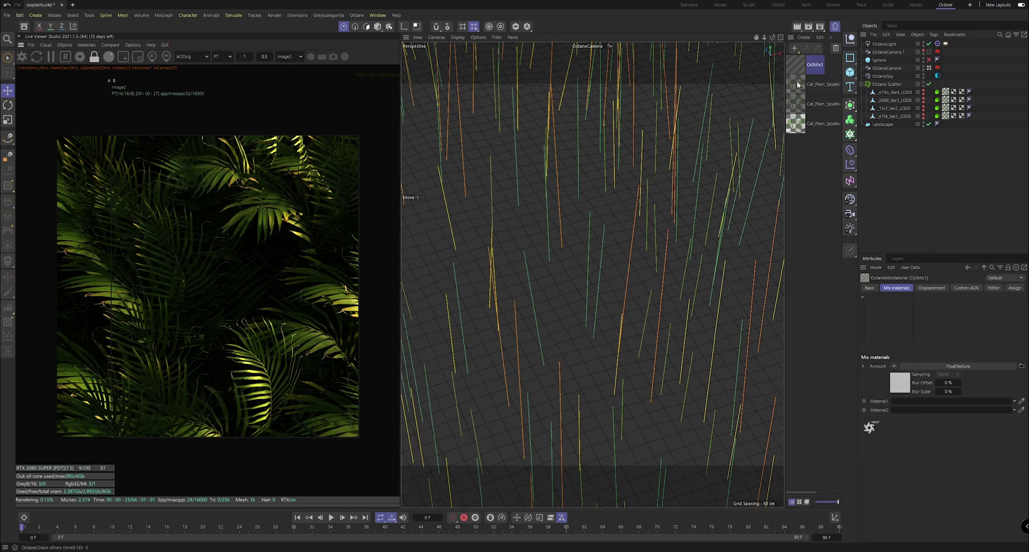
{"action": "left_click_drag", "start_coordinate": [803, 84], "coordinate": [917, 401]}
{"action": "left_click_drag", "start_coordinate": [794, 105], "coordinate": [918, 410]}
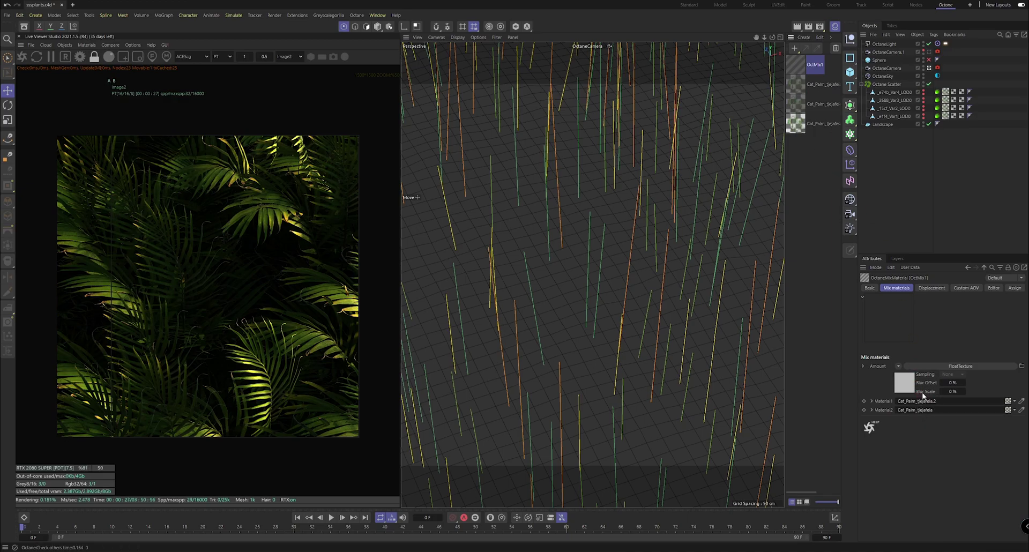
Open the OctMix1 node graph, move the FloatTexture node next to the Albedo node, and minimise the editors
{"action": "left_click", "coordinate": [801, 106]}
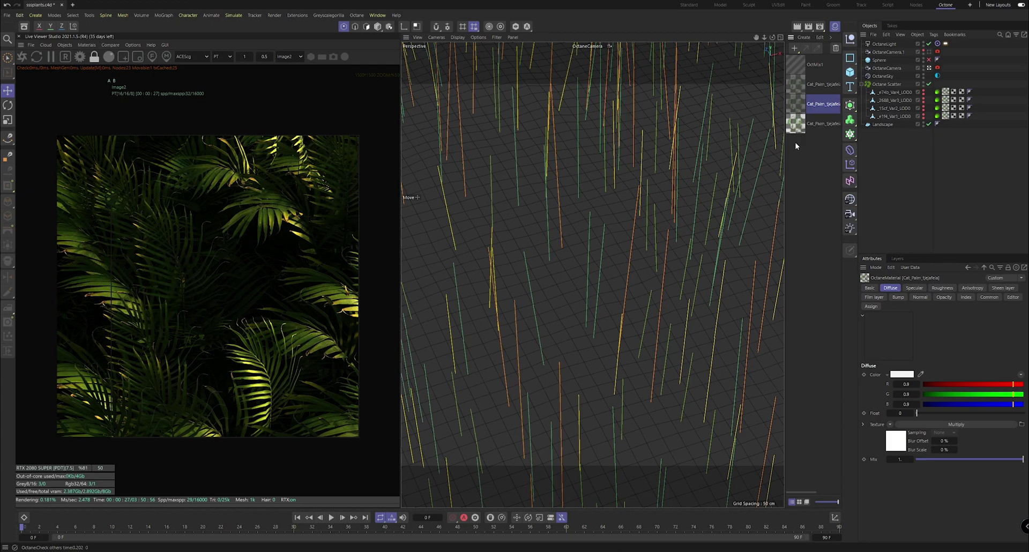
{"action": "left_click", "coordinate": [798, 65]}
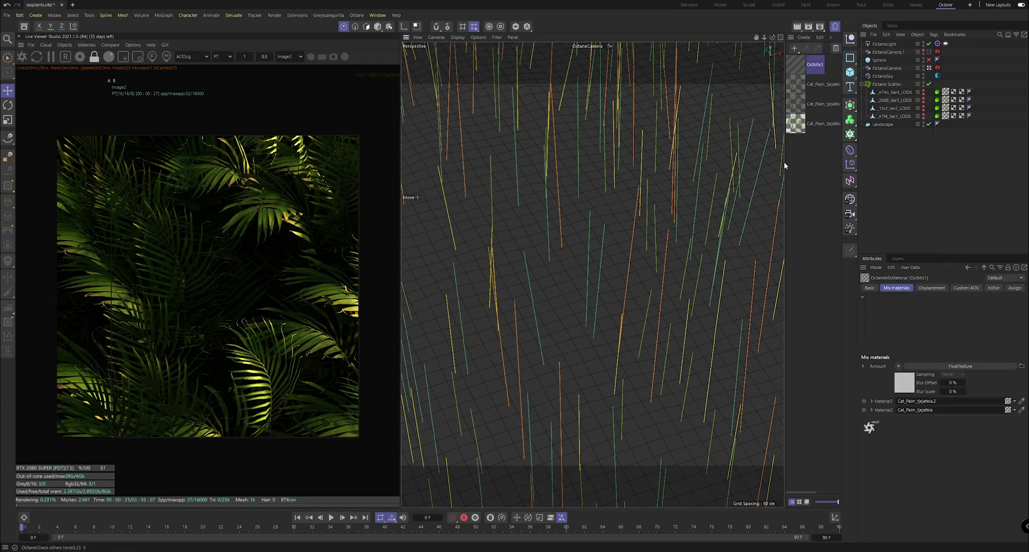
{"action": "mouse_move", "coordinate": [784, 162]}
{"action": "left_mouse_down"}
{"action": "mouse_move", "coordinate": [731, 169]}
{"action": "mouse_move", "coordinate": [785, 171]}
{"action": "left_mouse_up"}
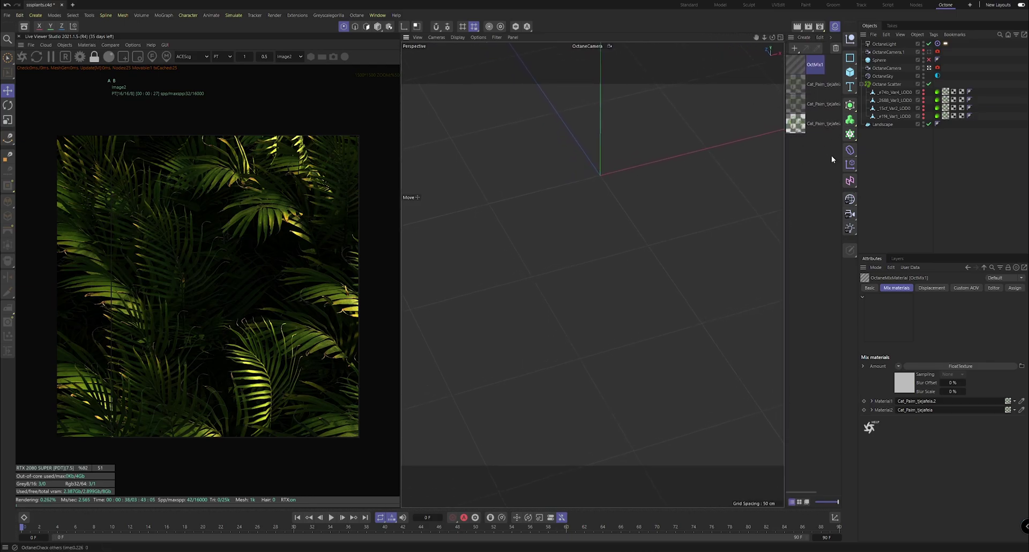
{"action": "double_click", "coordinate": [801, 72]}
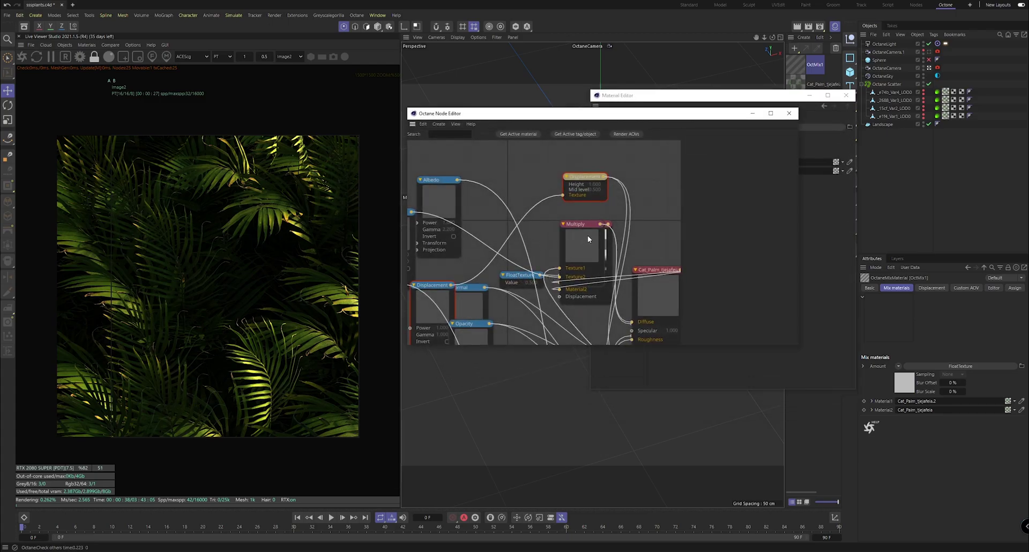
{"action": "left_click", "coordinate": [512, 277]}
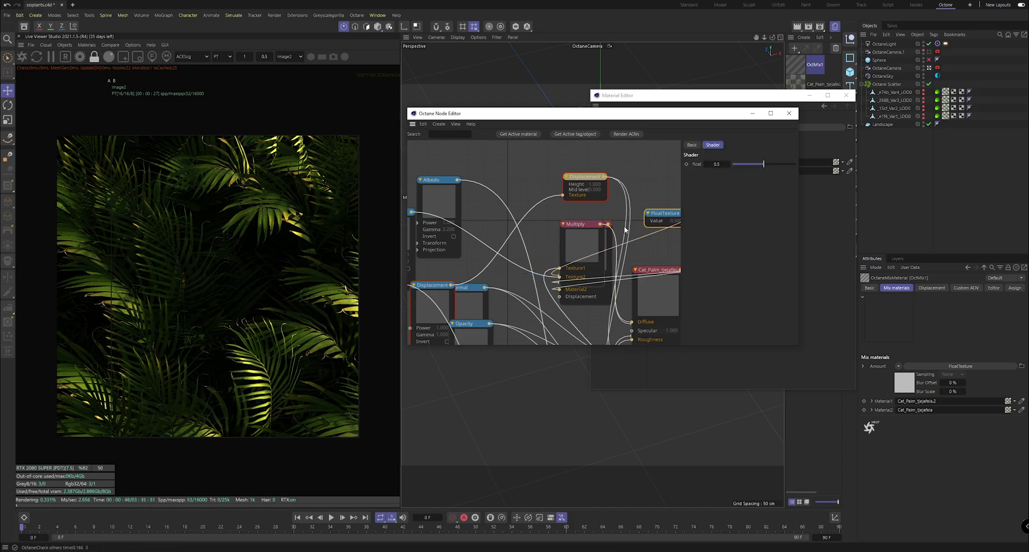
{"action": "left_click_drag", "start_coordinate": [512, 276], "coordinate": [473, 253]}
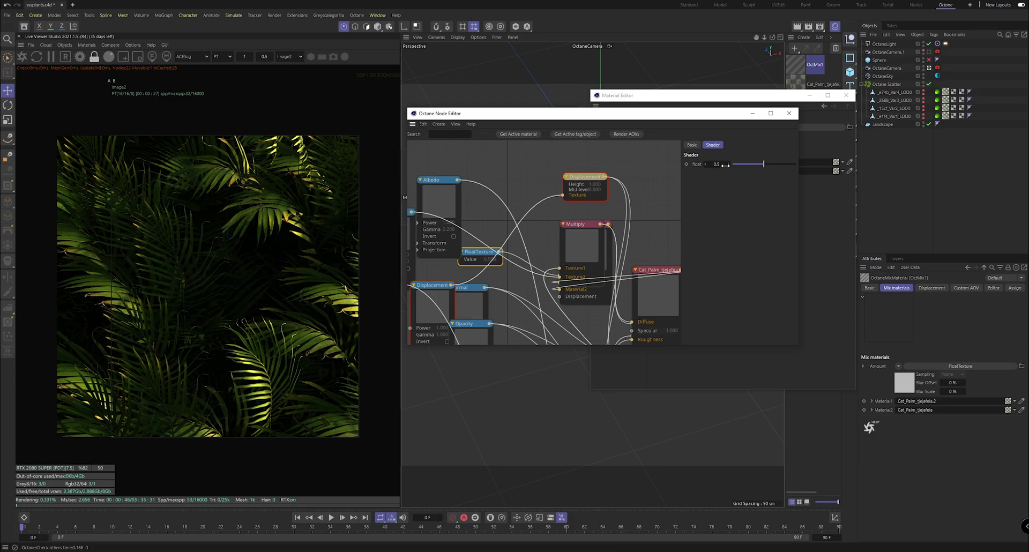
{"action": "left_click", "coordinate": [752, 114]}
{"action": "left_click", "coordinate": [809, 96]}
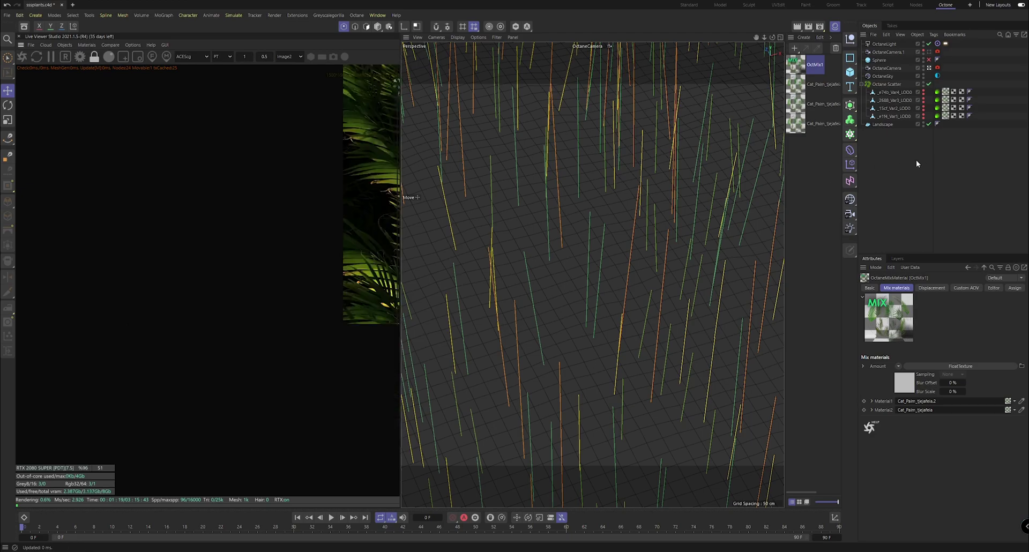
Examine the palm fronds up close in the live render
{"action": "left_click", "coordinate": [93, 44]}
{"action": "left_click", "coordinate": [117, 65]}
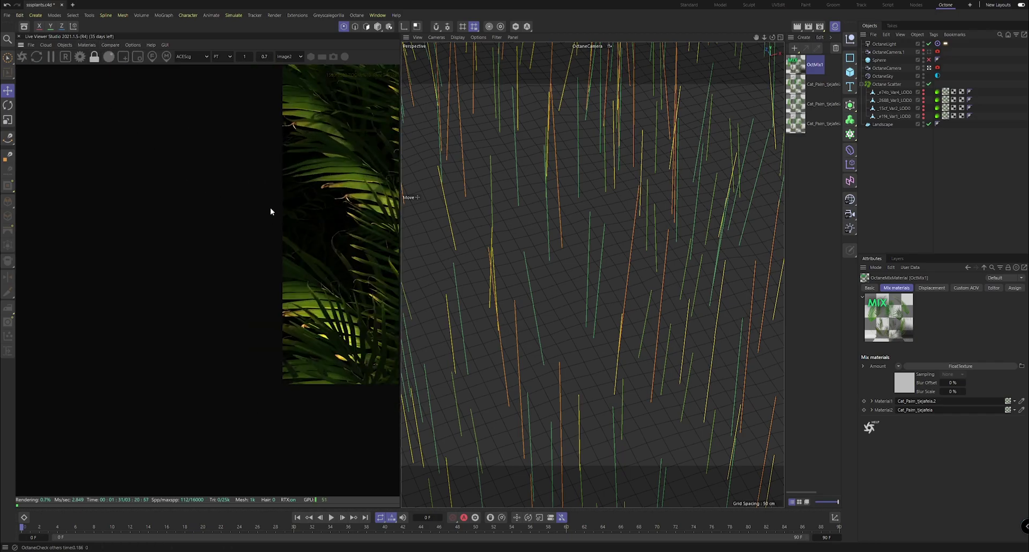
{"action": "middle_click_drag", "start_coordinate": [340, 191], "coordinate": [182, 274]}
{"action": "scroll", "coordinate": [182, 274], "scroll_direction": "down", "scroll_amount": 5}
{"action": "middle_click_drag", "start_coordinate": [341, 256], "coordinate": [249, 278]}
{"action": "scroll", "coordinate": [249, 278], "scroll_direction": "up", "scroll_amount": 2}
{"action": "scroll", "coordinate": [249, 278], "scroll_direction": "up", "scroll_amount": 1}
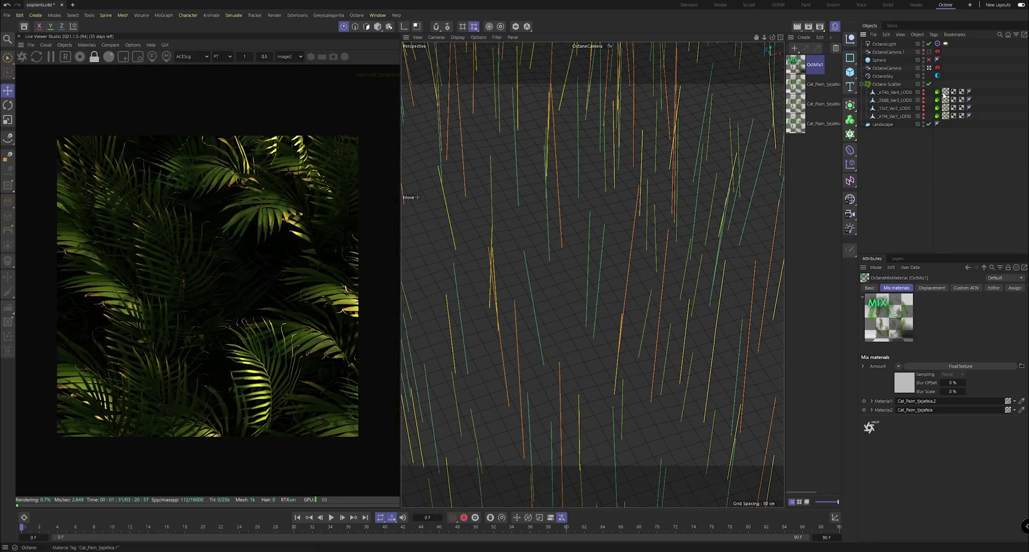
Try OctMix1 on the four palm variants' material tags and put the universal Cat_Palm material back
{"action": "left_click_drag", "start_coordinate": [948, 125], "coordinate": [947, 90]}
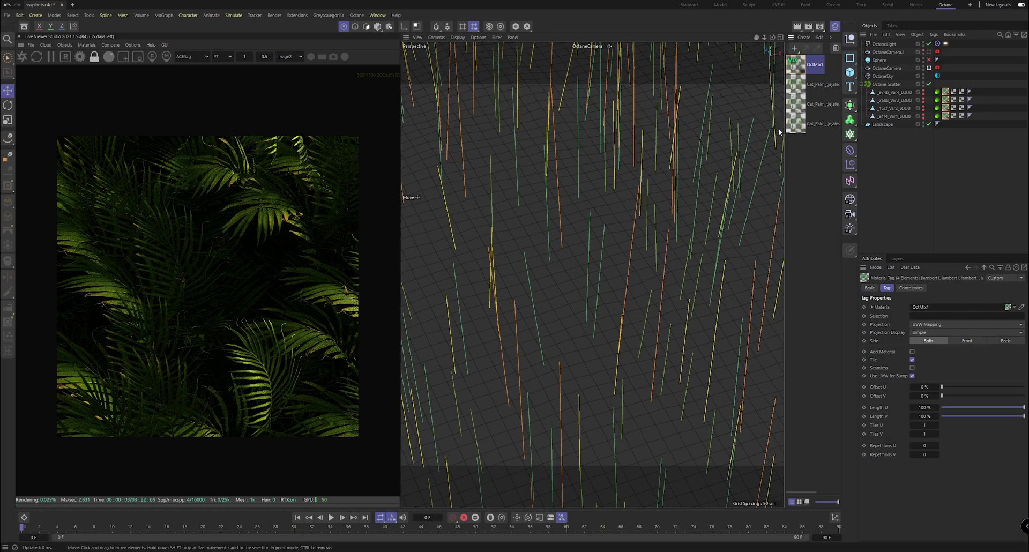
{"action": "left_click_drag", "start_coordinate": [796, 125], "coordinate": [941, 307]}
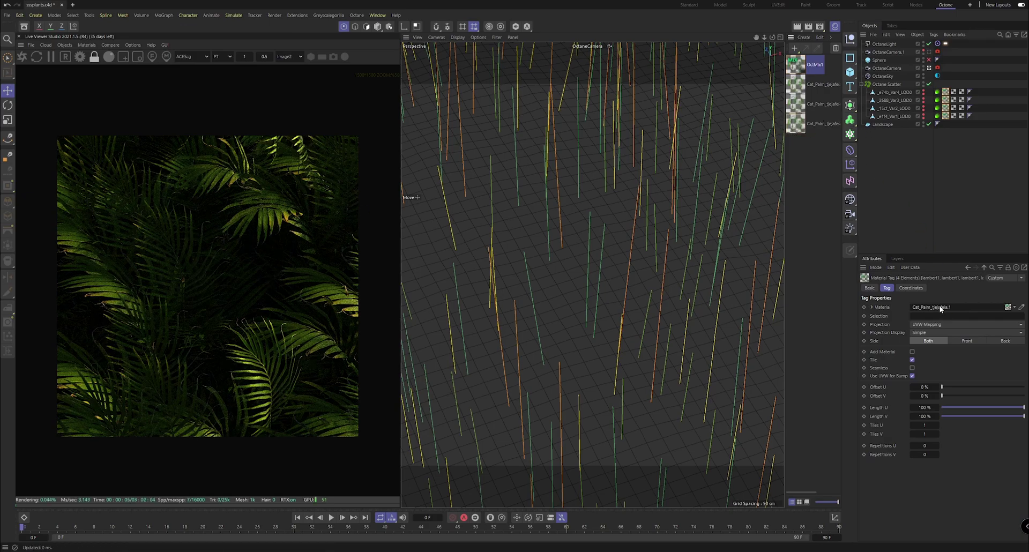
Set the BRDF model of the universal Cat_Palm material to Octane and check the fronds' highlights in the live render
{"action": "double_click", "coordinate": [796, 126]}
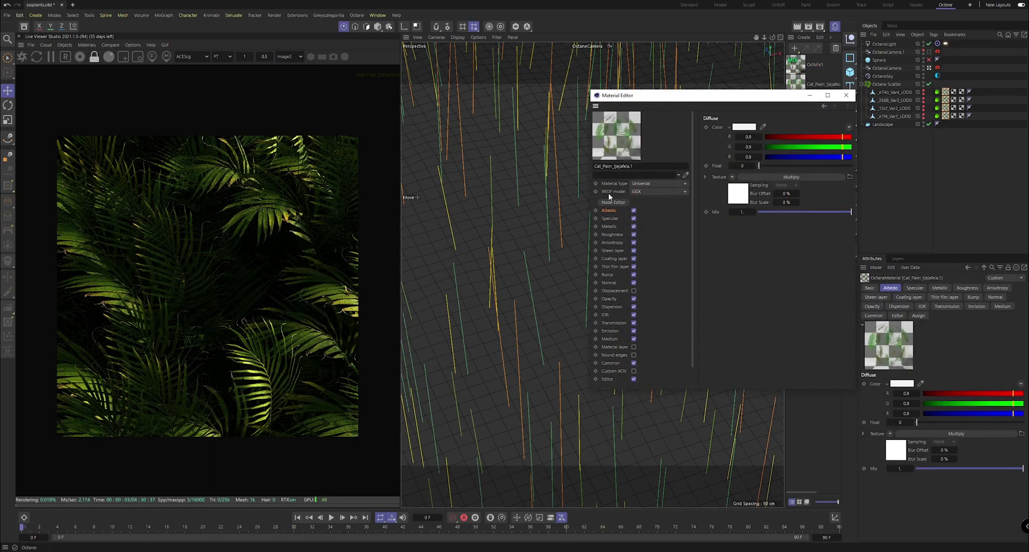
{"action": "left_click", "coordinate": [653, 191]}
{"action": "left_click", "coordinate": [651, 200]}
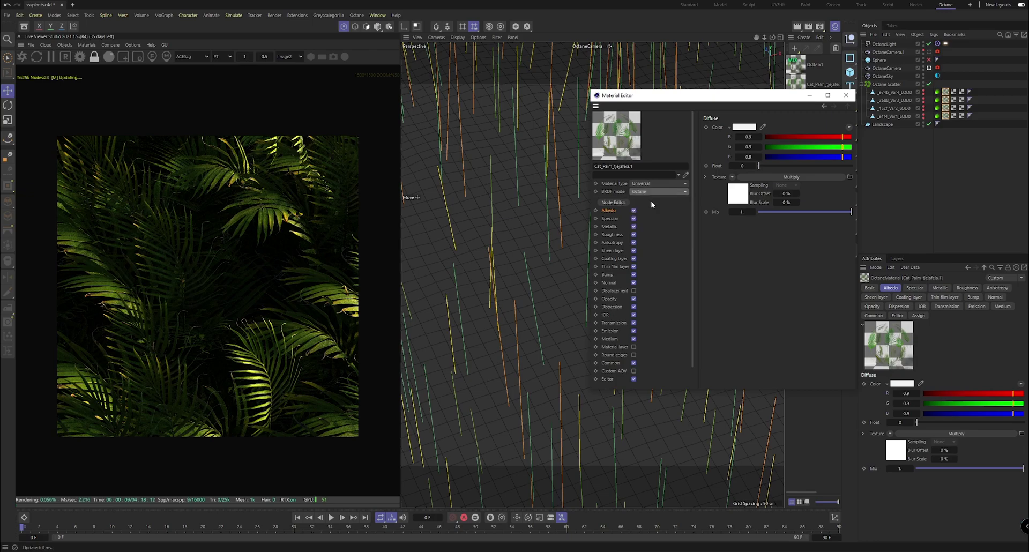
{"action": "left_click", "coordinate": [201, 279]}
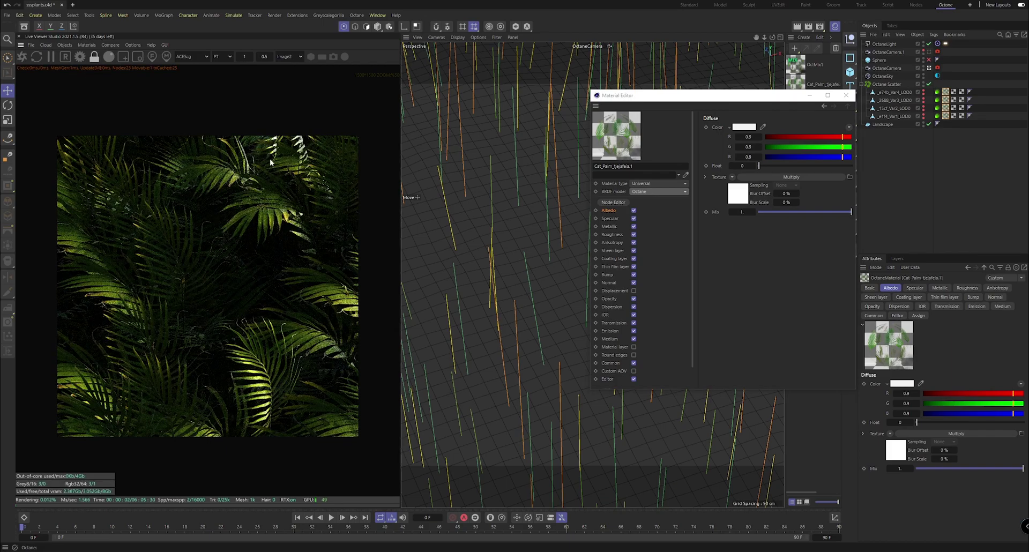
{"action": "scroll", "coordinate": [317, 330], "scroll_direction": "up", "scroll_amount": 1}
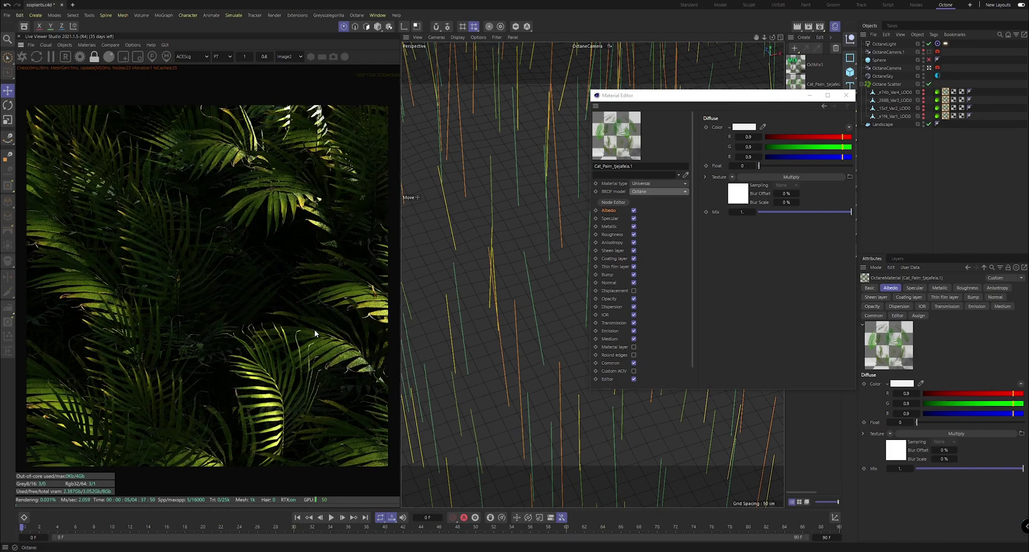
{"action": "scroll", "coordinate": [317, 329], "scroll_direction": "up", "scroll_amount": 3}
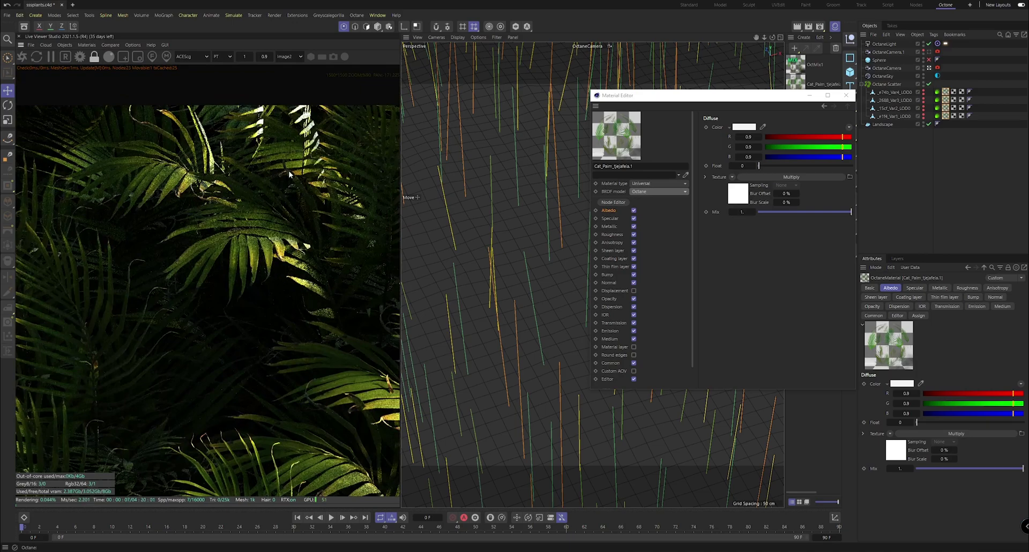
{"action": "scroll", "coordinate": [284, 245], "scroll_direction": "up", "scroll_amount": 2}
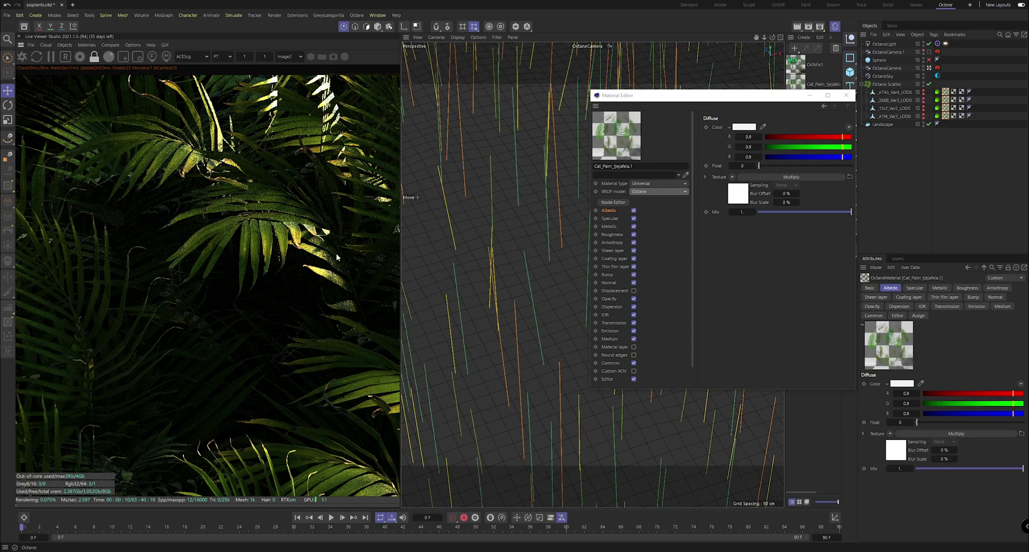
{"action": "scroll", "coordinate": [316, 300], "scroll_direction": "down", "scroll_amount": 3}
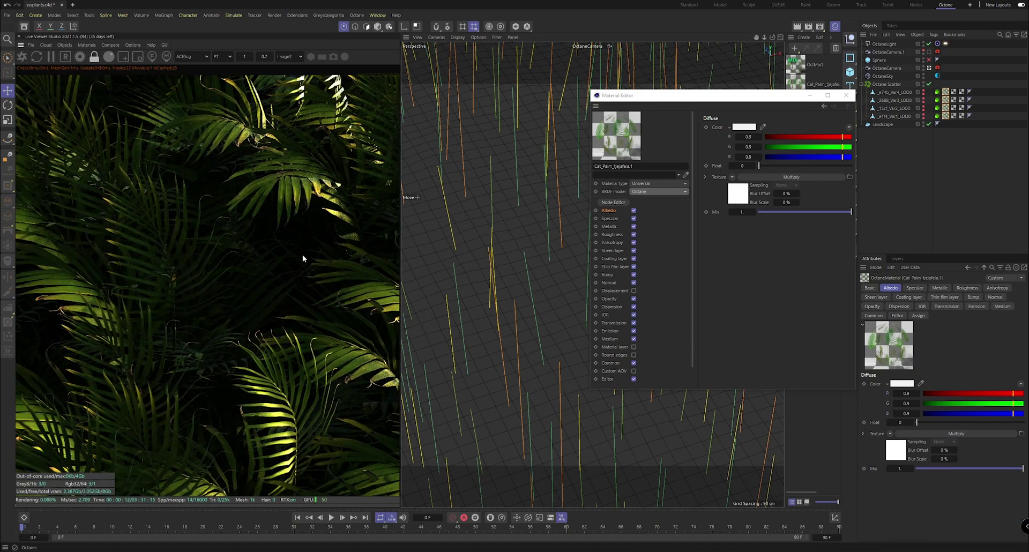
{"action": "scroll", "coordinate": [213, 274], "scroll_direction": "down", "scroll_amount": 1}
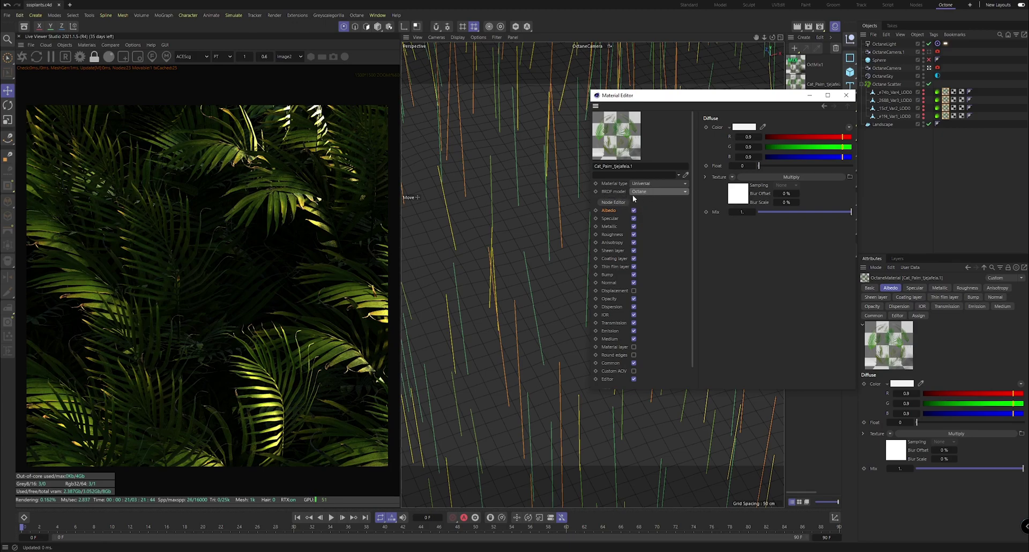
Show the universal Cat_Palm material's Transmission channel, open its node graph, and shift the Multiply node away from the material node
{"action": "scroll", "coordinate": [610, 304], "scroll_direction": "down", "scroll_amount": 1}
{"action": "left_click", "coordinate": [613, 299]}
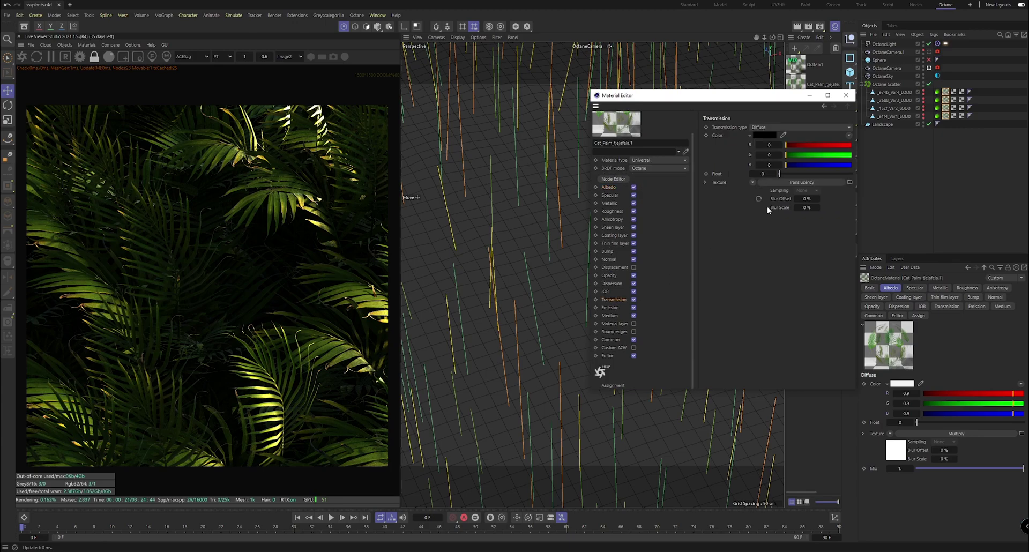
{"action": "left_click", "coordinate": [614, 179]}
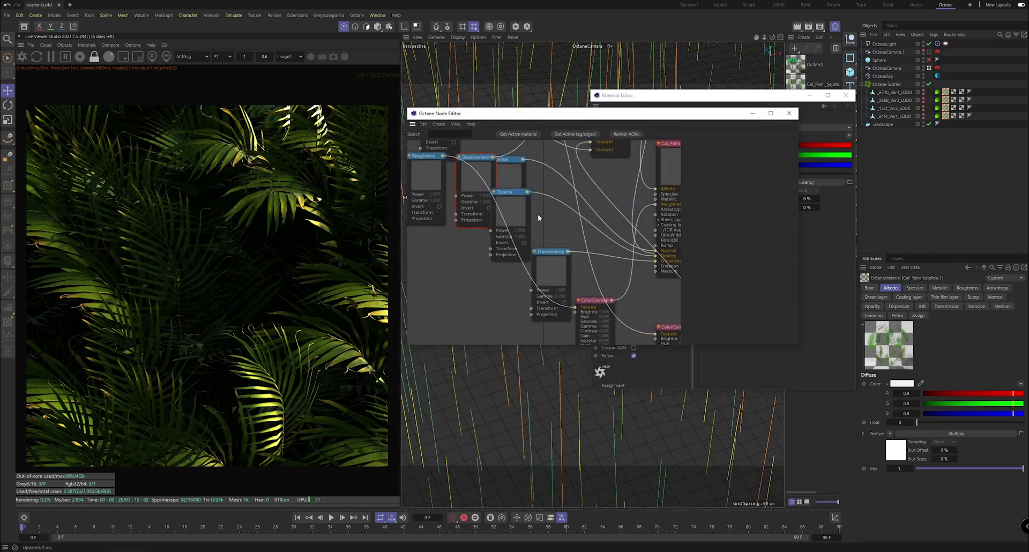
{"action": "scroll", "coordinate": [538, 214], "scroll_direction": "down", "scroll_amount": 3}
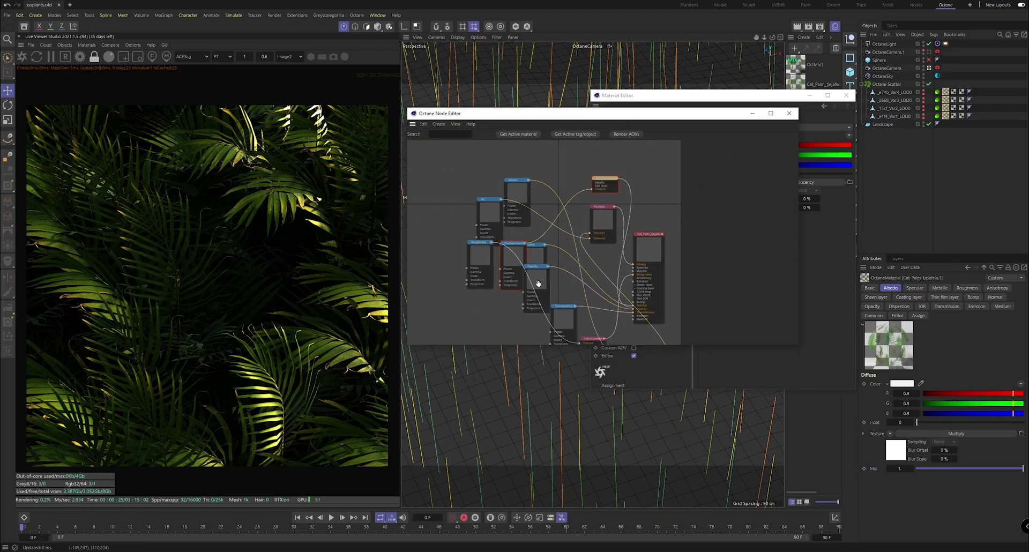
{"action": "scroll", "coordinate": [568, 247], "scroll_direction": "up", "scroll_amount": 2}
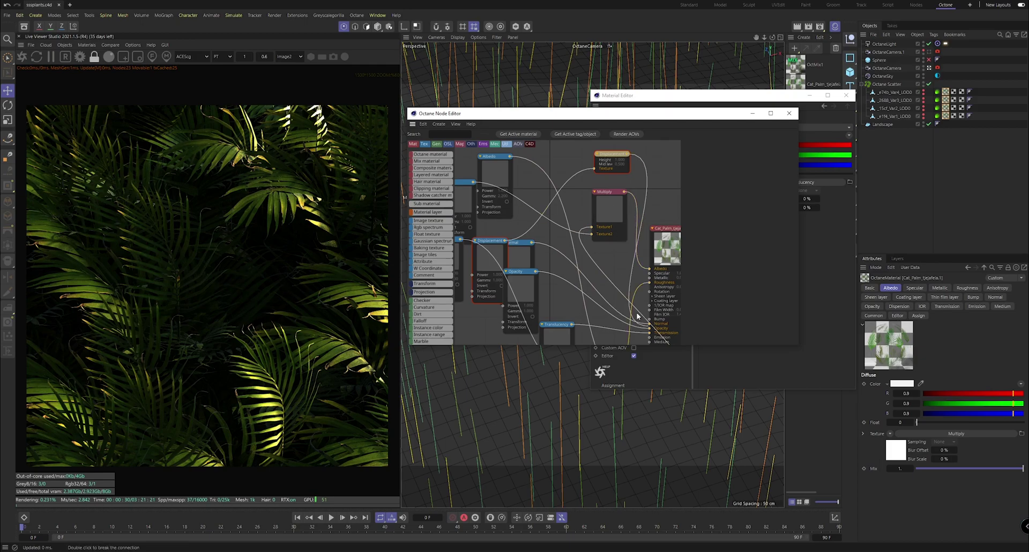
{"action": "mouse_move", "coordinate": [611, 208]}
{"action": "left_mouse_down"}
{"action": "mouse_move", "coordinate": [580, 241]}
{"action": "mouse_move", "coordinate": [596, 205]}
{"action": "left_mouse_up"}
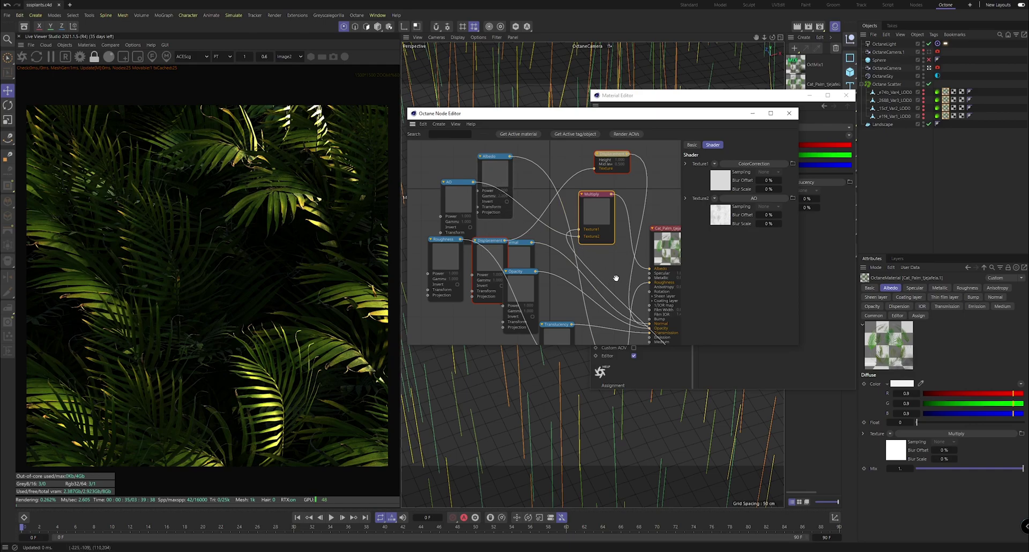
Undo the last node graph change and rearrange the Cat_Palm nodes so the Color Correction between Albedo and Multiply is accessible
{"action": "key", "text": "ctrl+z"}
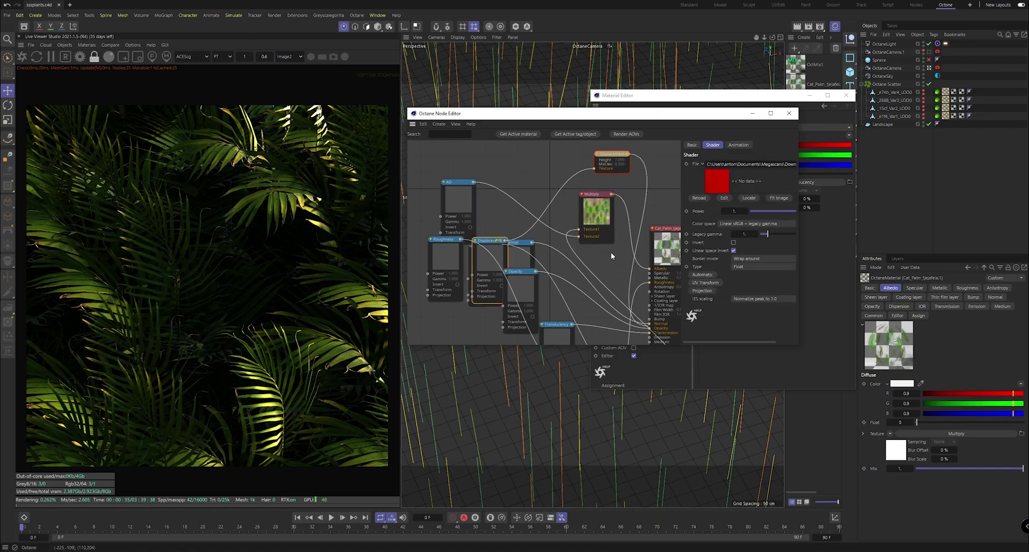
{"action": "middle_click_drag", "start_coordinate": [611, 267], "coordinate": [620, 206]}
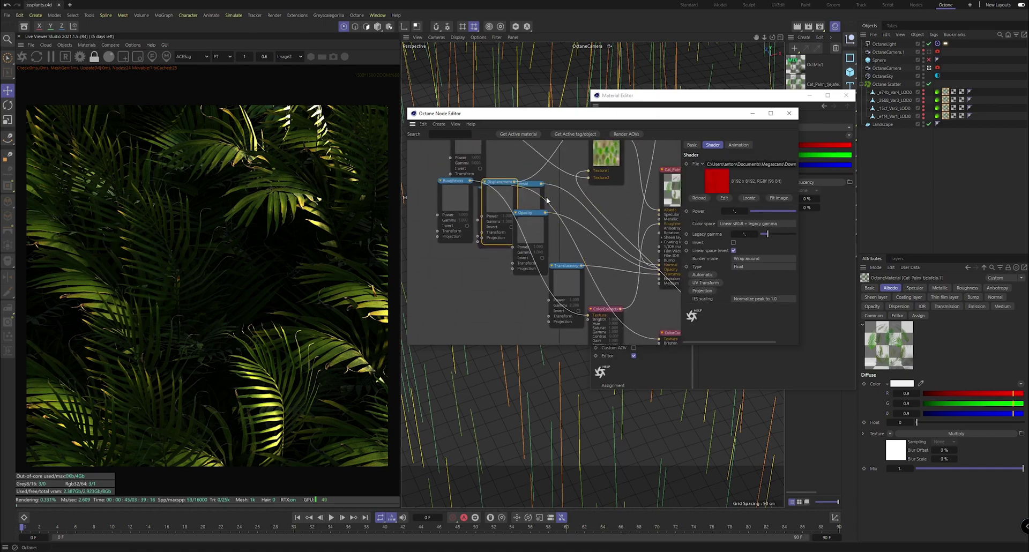
{"action": "left_click_drag", "start_coordinate": [469, 150], "coordinate": [449, 202]}
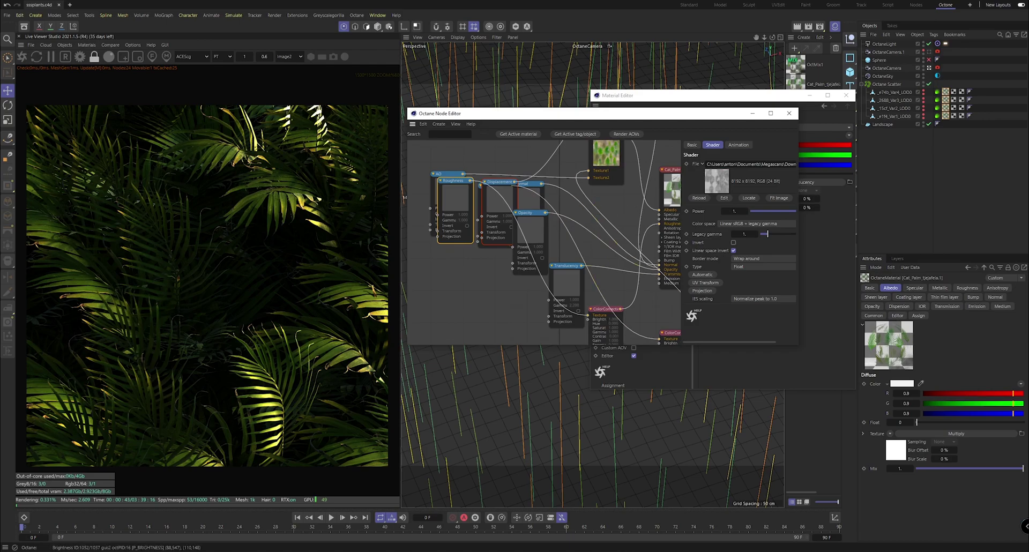
{"action": "left_click_drag", "start_coordinate": [605, 309], "coordinate": [477, 246]}
{"action": "left_click_drag", "start_coordinate": [667, 335], "coordinate": [491, 139]}
{"action": "middle_click_drag", "start_coordinate": [622, 211], "coordinate": [669, 289]}
{"action": "left_click_drag", "start_coordinate": [555, 223], "coordinate": [567, 200]}
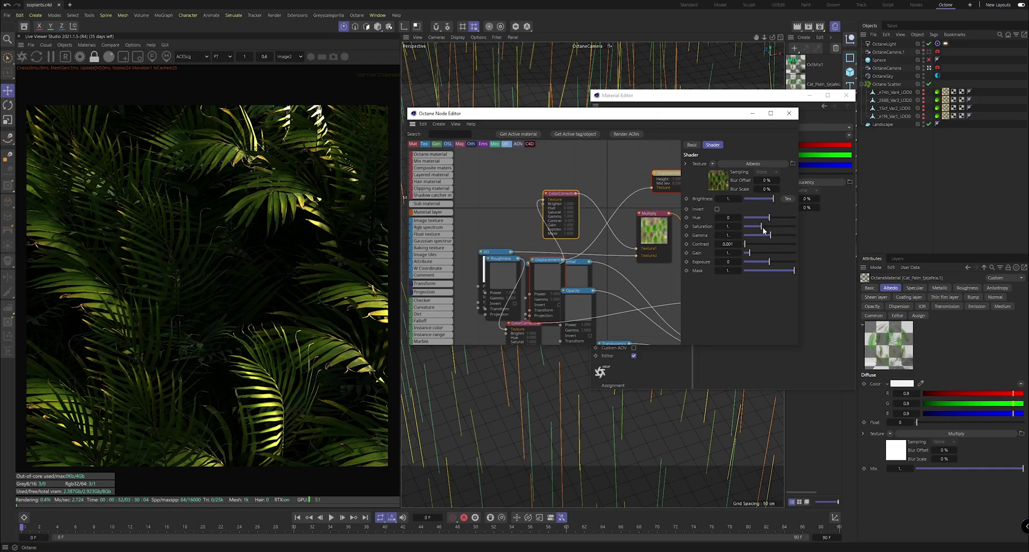
Try gamma values of about 0.07, 1.63 and 0.96 on the albedo's Color Correction node
{"action": "left_click_drag", "start_coordinate": [770, 236], "coordinate": [757, 240]}
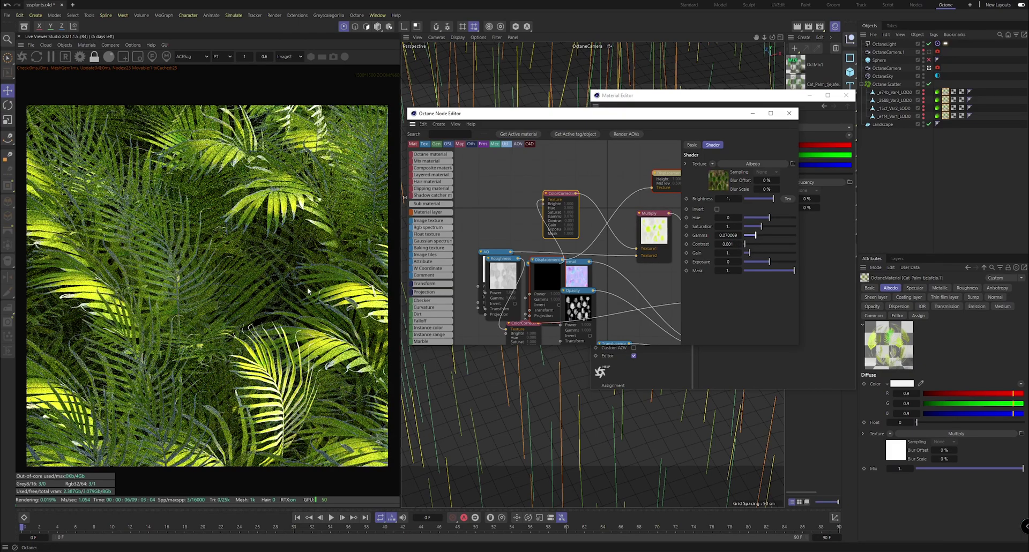
{"action": "mouse_move", "coordinate": [755, 235]}
{"action": "left_mouse_down"}
{"action": "mouse_move", "coordinate": [782, 237]}
{"action": "mouse_move", "coordinate": [774, 239]}
{"action": "left_mouse_up"}
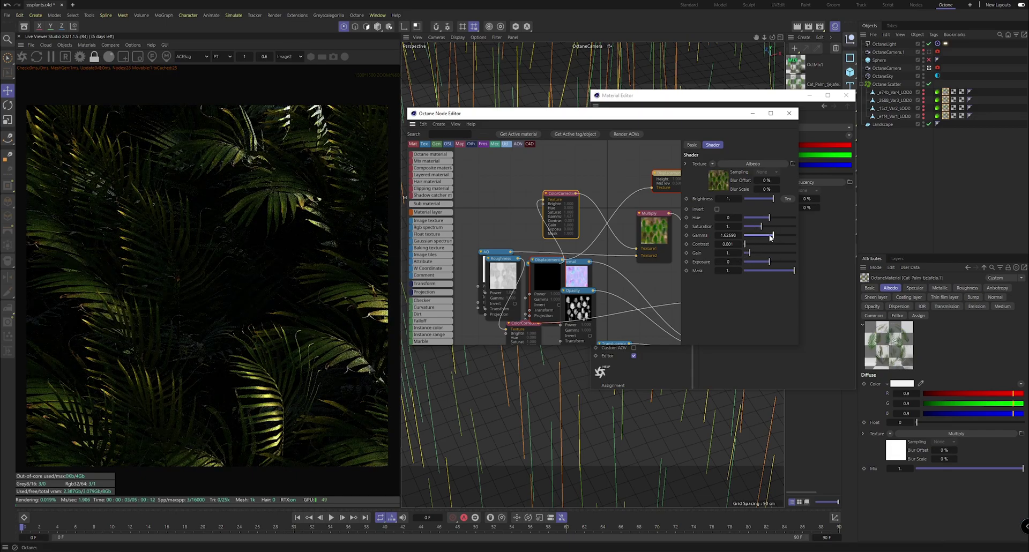
{"action": "left_click_drag", "start_coordinate": [771, 238], "coordinate": [769, 238]}
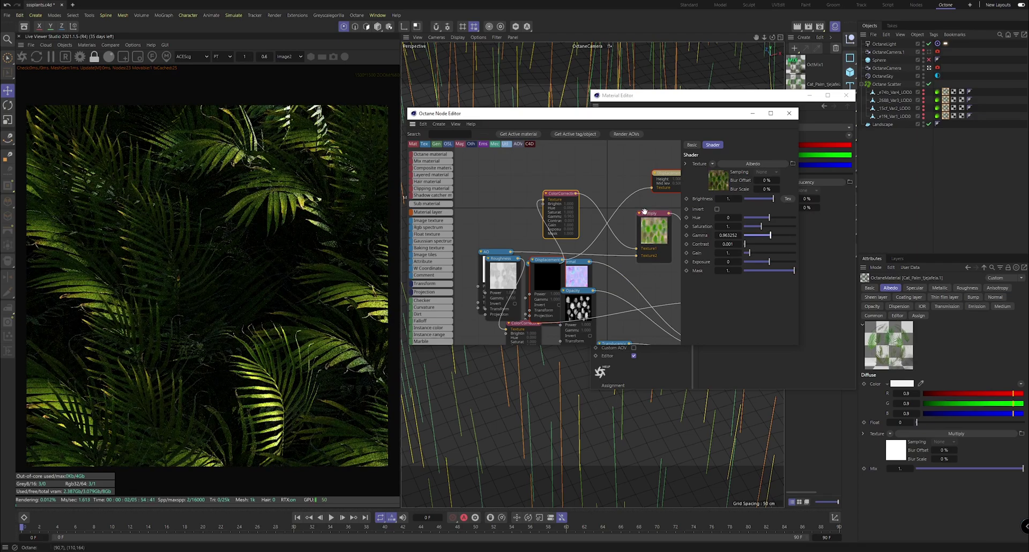
{"action": "key", "text": "v"}
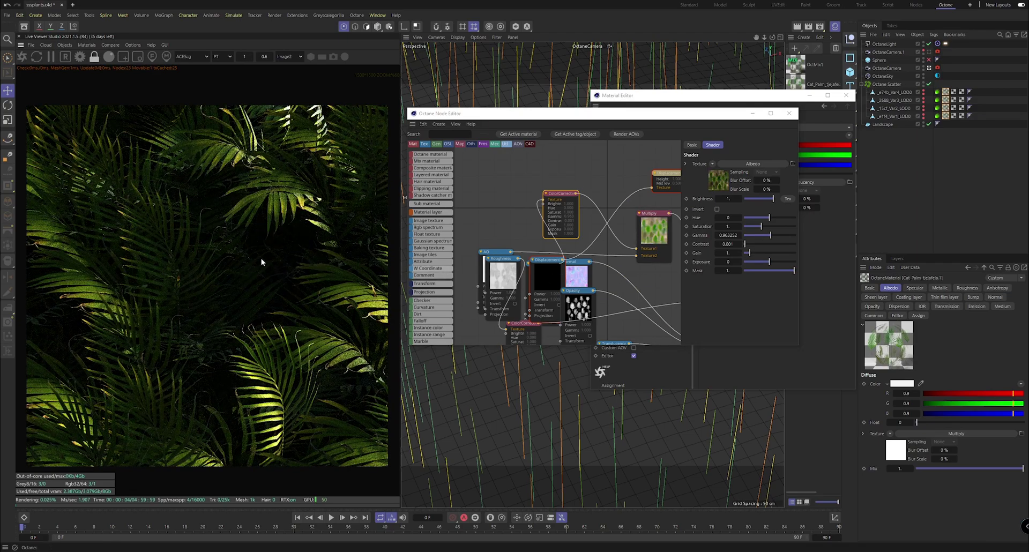
Set the gamma of the albedo's Color Correction to about 0.71 and check the fronds up close and in the full live render
{"action": "scroll", "coordinate": [296, 236], "scroll_direction": "up", "scroll_amount": 5}
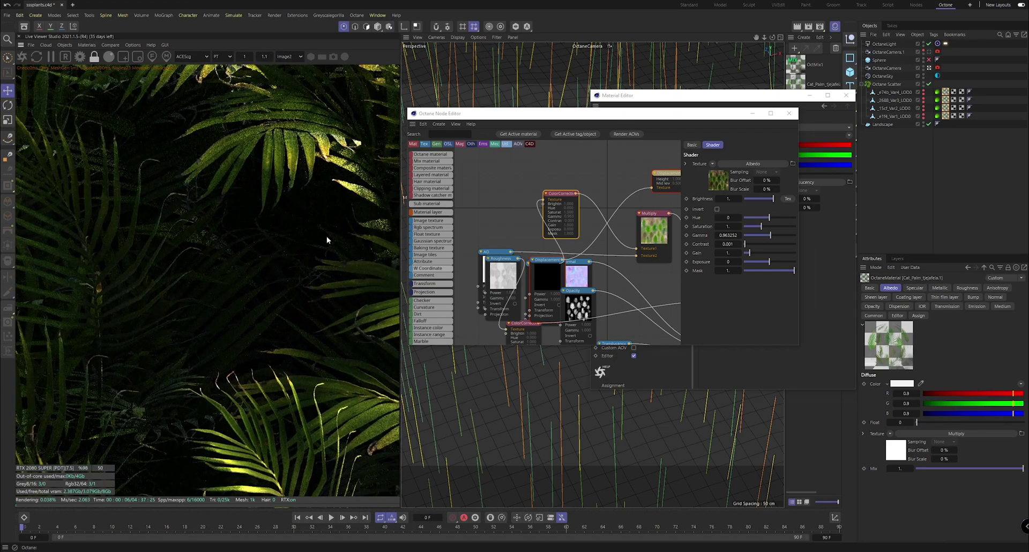
{"action": "left_click_drag", "start_coordinate": [772, 236], "coordinate": [765, 238]}
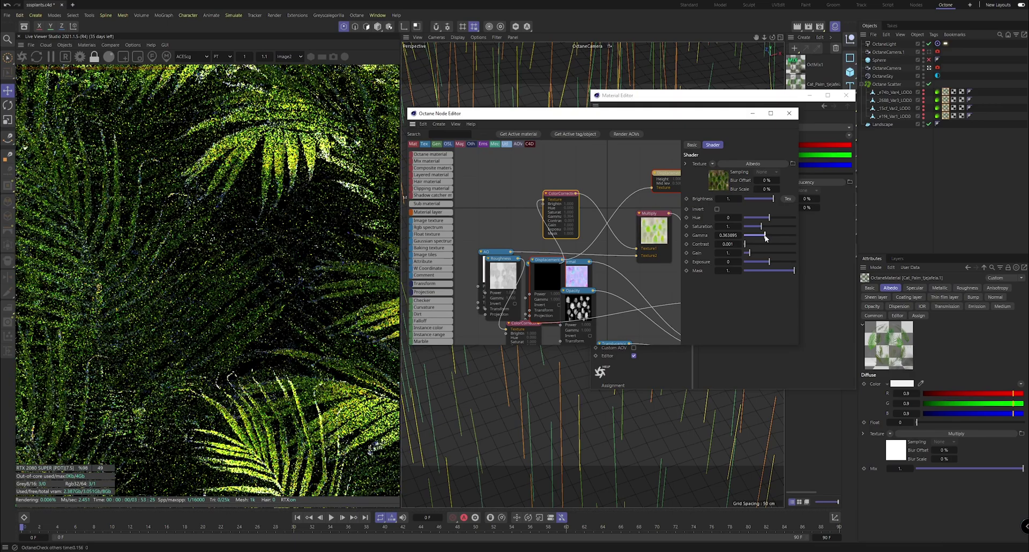
{"action": "left_click_drag", "start_coordinate": [765, 238], "coordinate": [768, 236]}
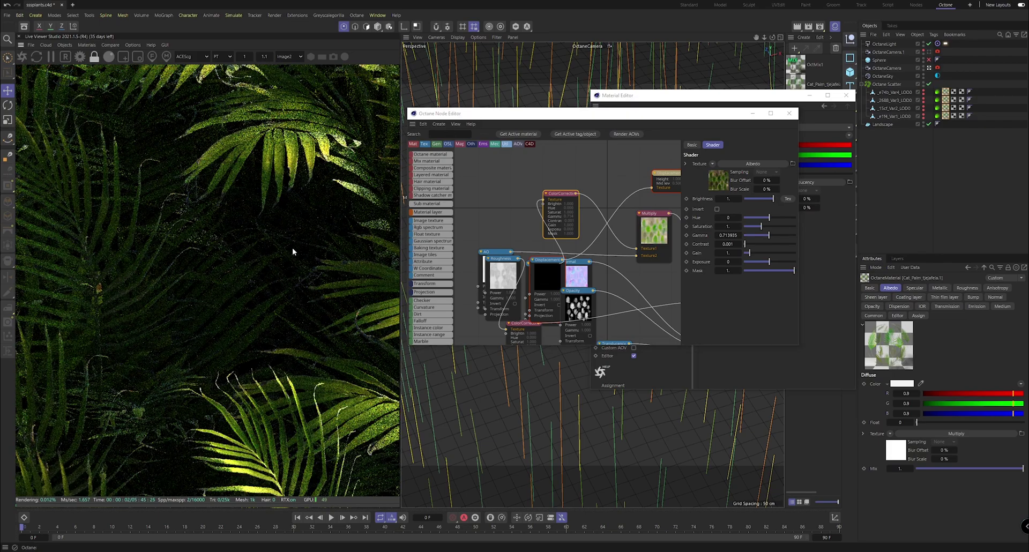
{"action": "scroll", "coordinate": [249, 255], "scroll_direction": "down", "scroll_amount": 3}
{"action": "scroll", "coordinate": [245, 259], "scroll_direction": "down", "scroll_amount": 4}
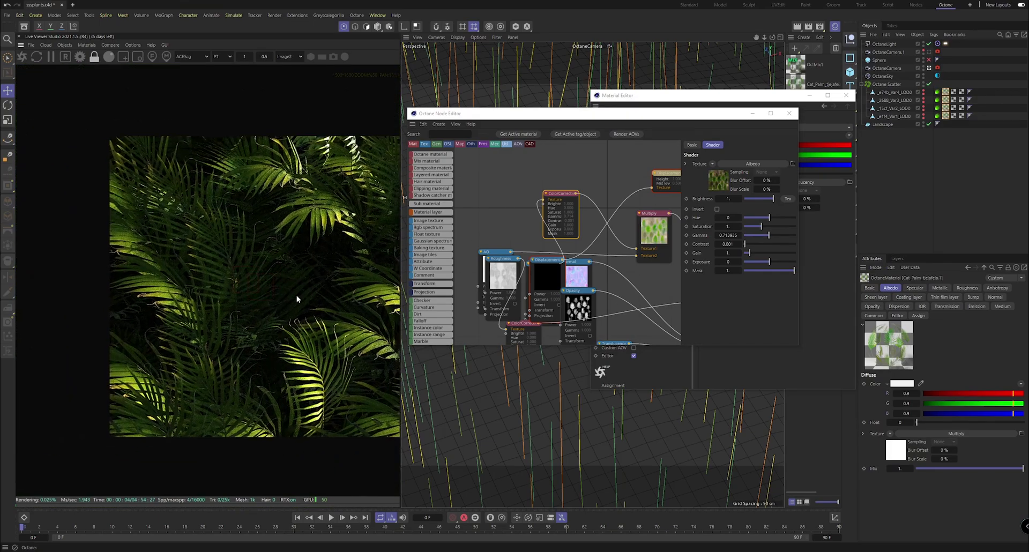
{"action": "scroll", "coordinate": [227, 292], "scroll_direction": "up", "scroll_amount": 3}
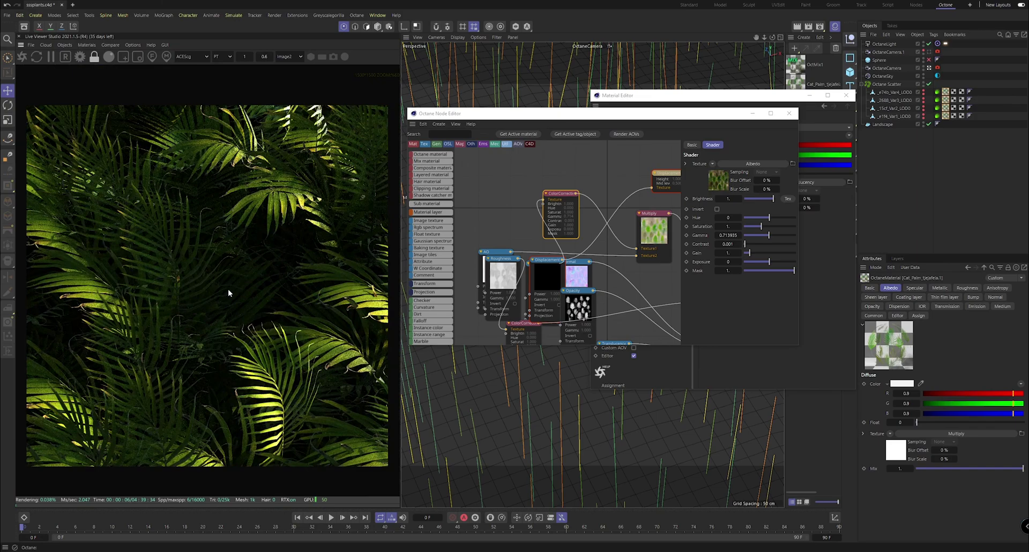
{"action": "scroll", "coordinate": [228, 288], "scroll_direction": "down", "scroll_amount": 1}
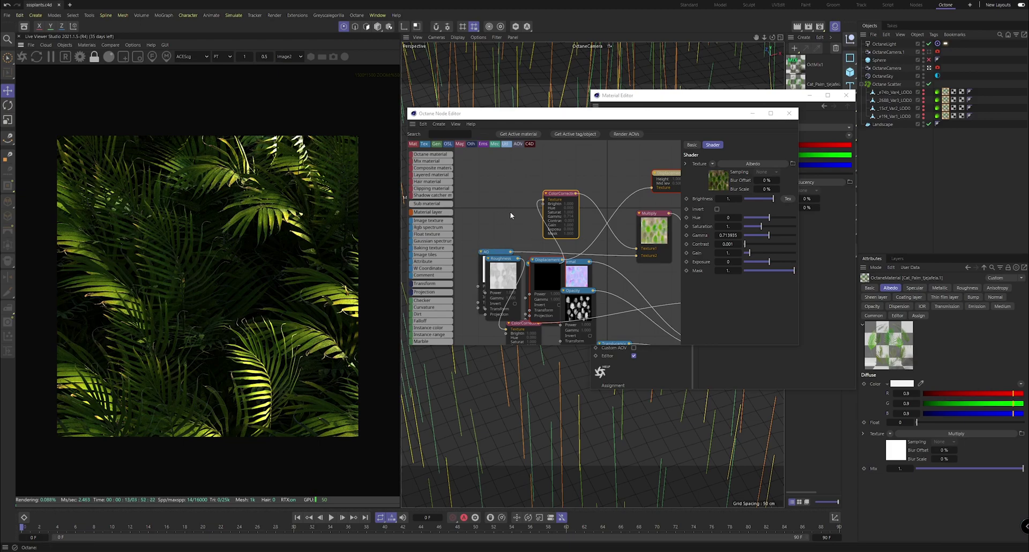
Shift the albedo's Color Correction node closer to Multiply, put away the node and material editors, and save the project
{"action": "left_click_drag", "start_coordinate": [561, 192], "coordinate": [577, 187]}
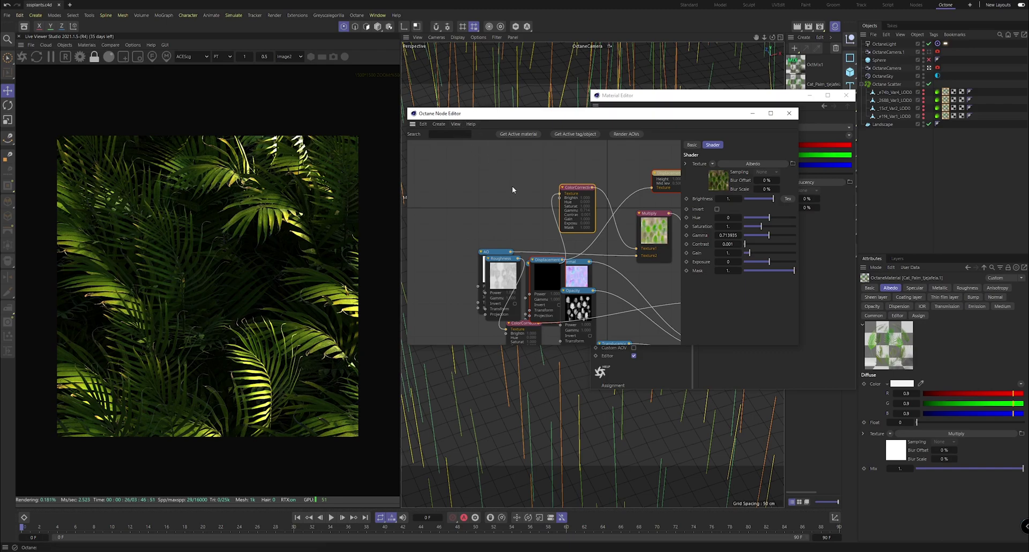
{"action": "left_click", "coordinate": [752, 115]}
{"action": "left_click", "coordinate": [809, 98]}
{"action": "left_click", "coordinate": [898, 192]}
{"action": "left_click", "coordinate": [803, 183]}
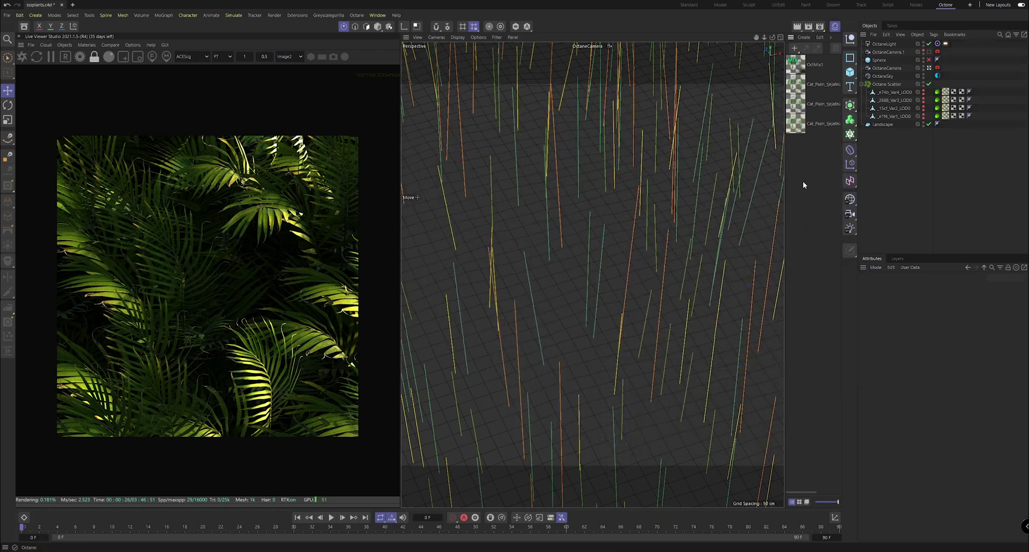
{"action": "key", "text": "ctrl+s"}
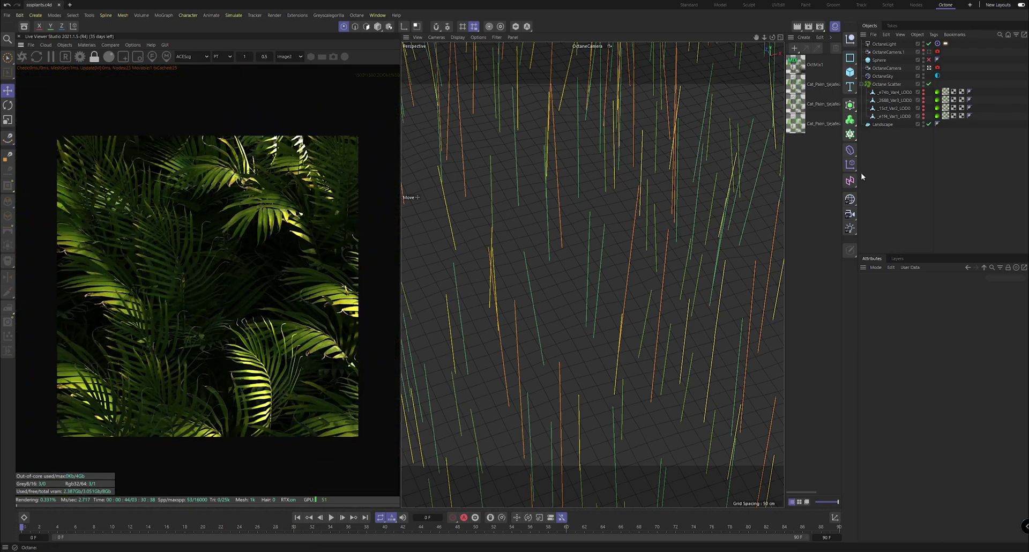
Turn off auto focus in the OctaneCamera tag's depth of field settings and set the aperture to 5 cm
{"action": "left_click", "coordinate": [938, 68]}
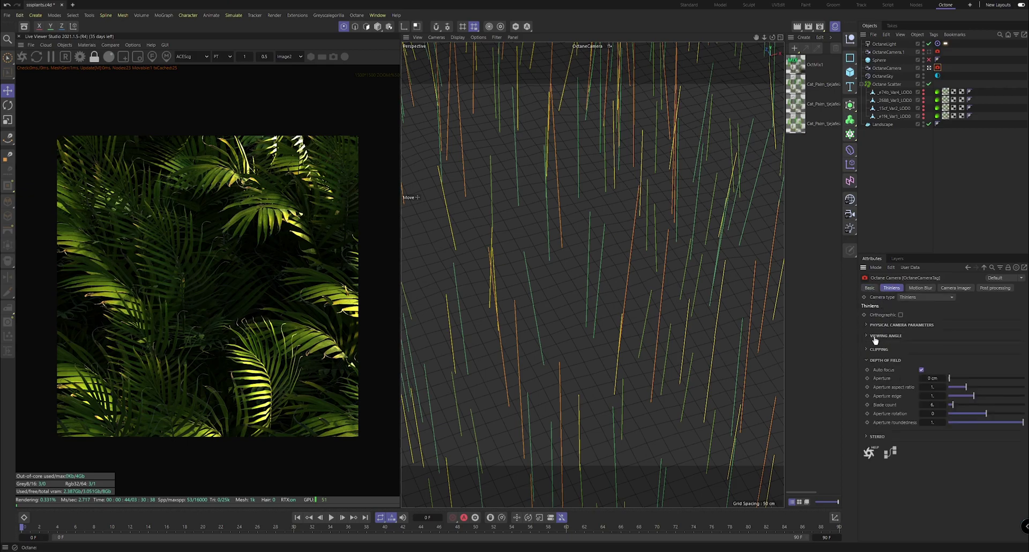
{"action": "key", "text": "v"}
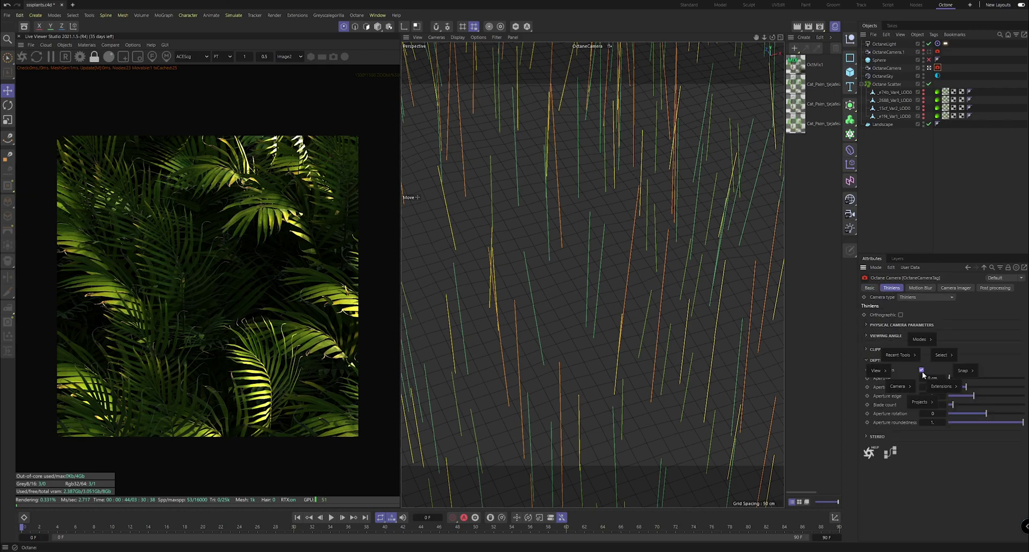
{"action": "left_click", "coordinate": [922, 370]}
{"action": "key", "text": "v"}
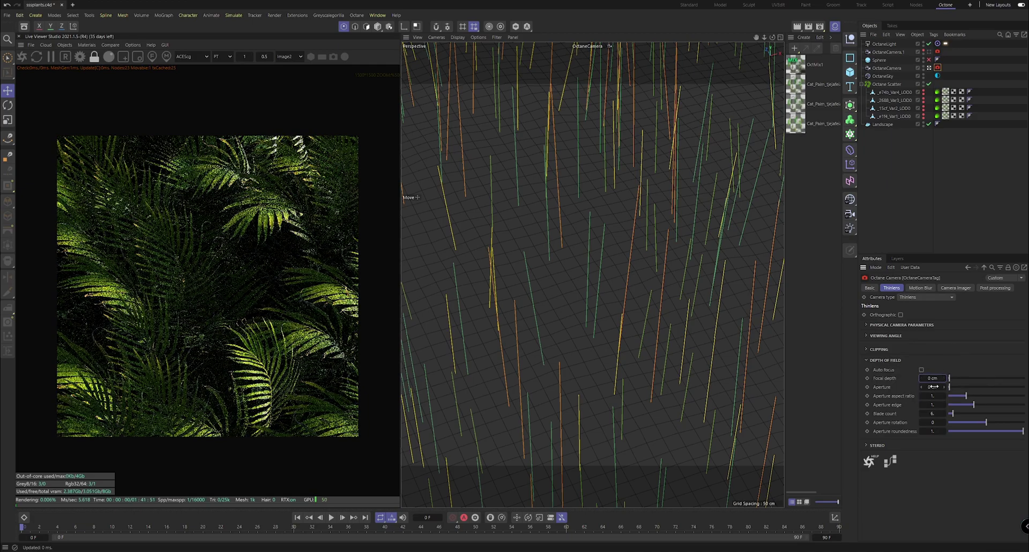
{"action": "double_click", "coordinate": [932, 387]}
{"action": "type", "text": "5"}
{"action": "key", "text": "Return"}
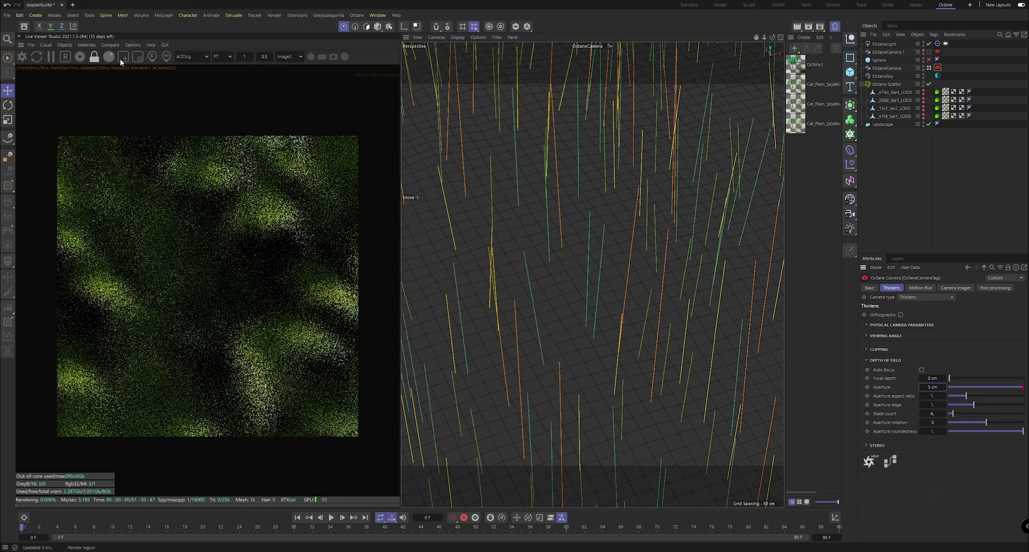
Pick the camera focus in the live render, first on the middle foliage and finally on the bright lower palm frond
{"action": "left_click", "coordinate": [152, 57]}
{"action": "left_click", "coordinate": [180, 289]}
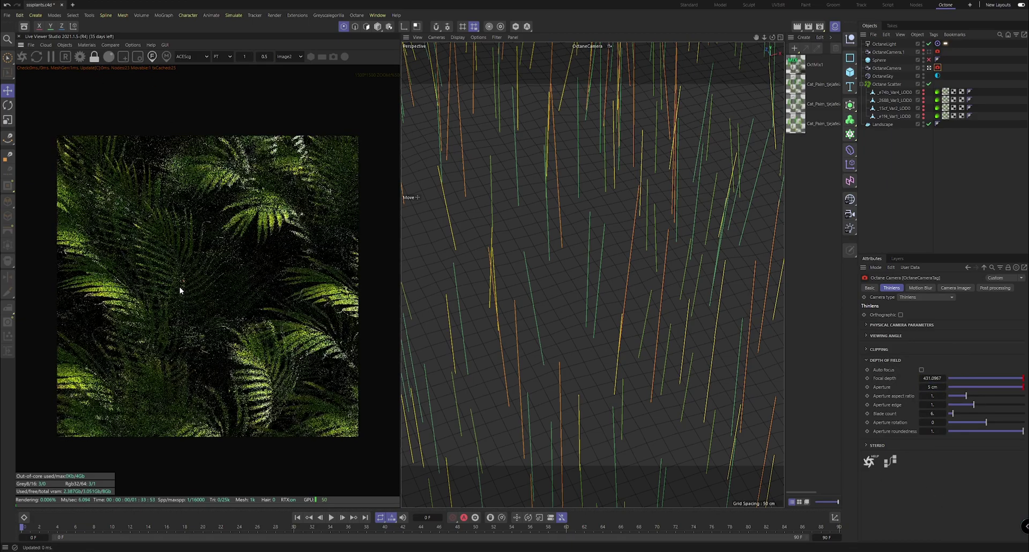
{"action": "left_click", "coordinate": [268, 393]}
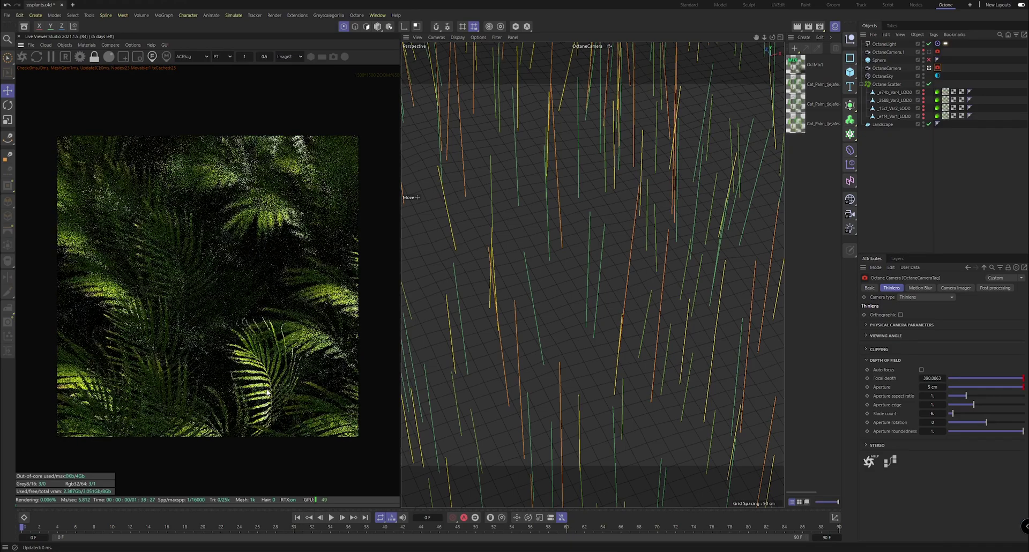
Set the camera aperture to 10 cm and pick the focus on the bright upper palm frond in the live render
{"action": "double_click", "coordinate": [932, 387]}
{"action": "type", "text": "10"}
{"action": "key", "text": "Return"}
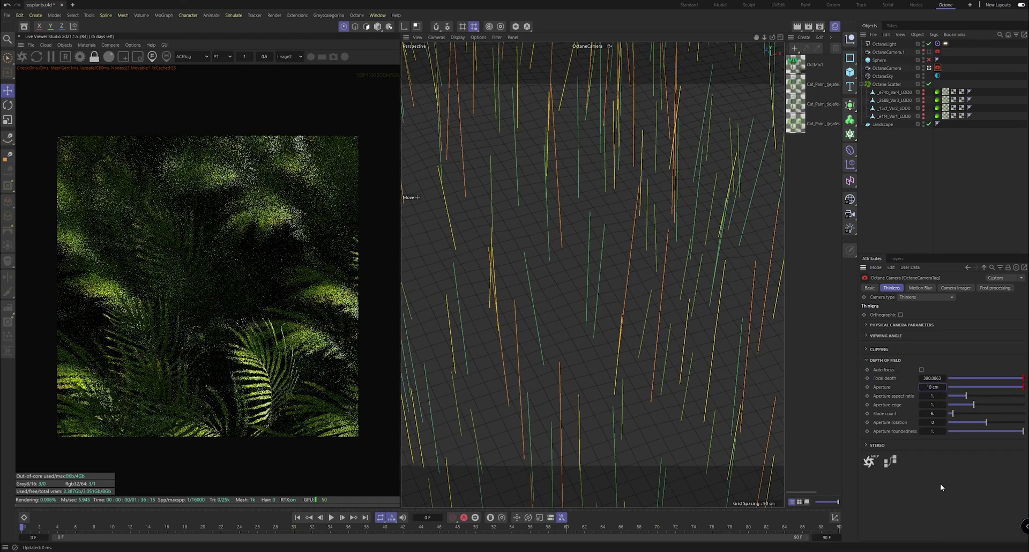
{"action": "left_click", "coordinate": [255, 223]}
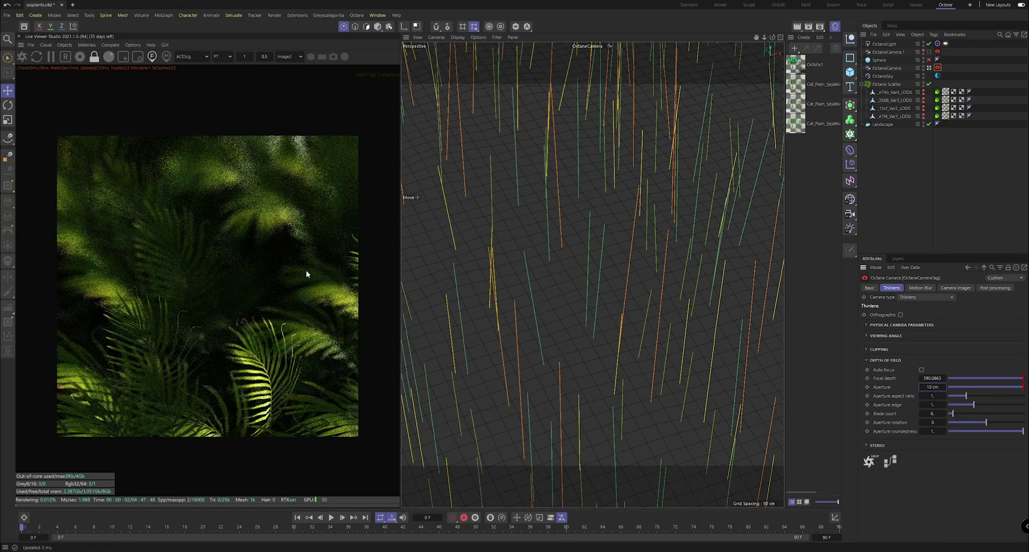
{"action": "left_click", "coordinate": [328, 291]}
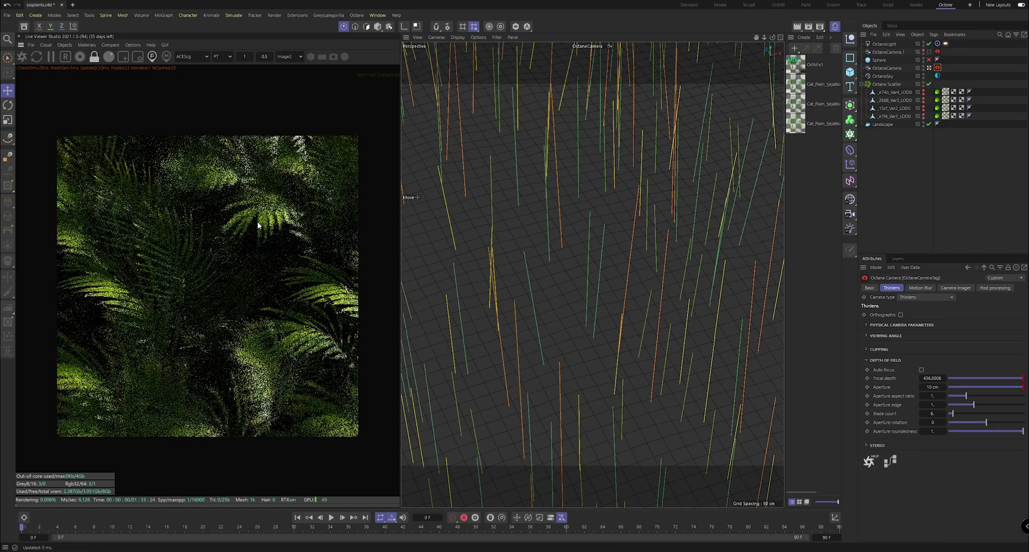
{"action": "left_click", "coordinate": [257, 221]}
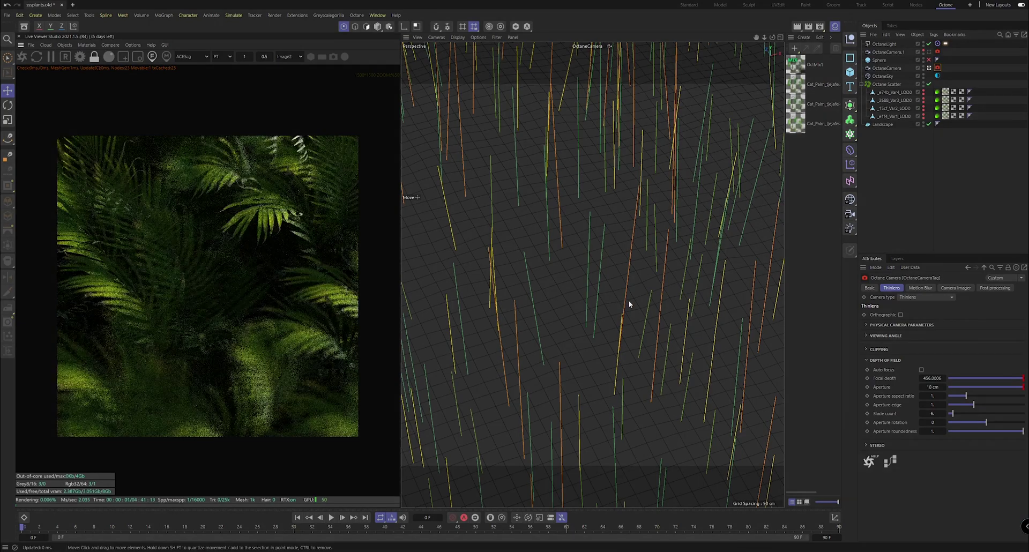